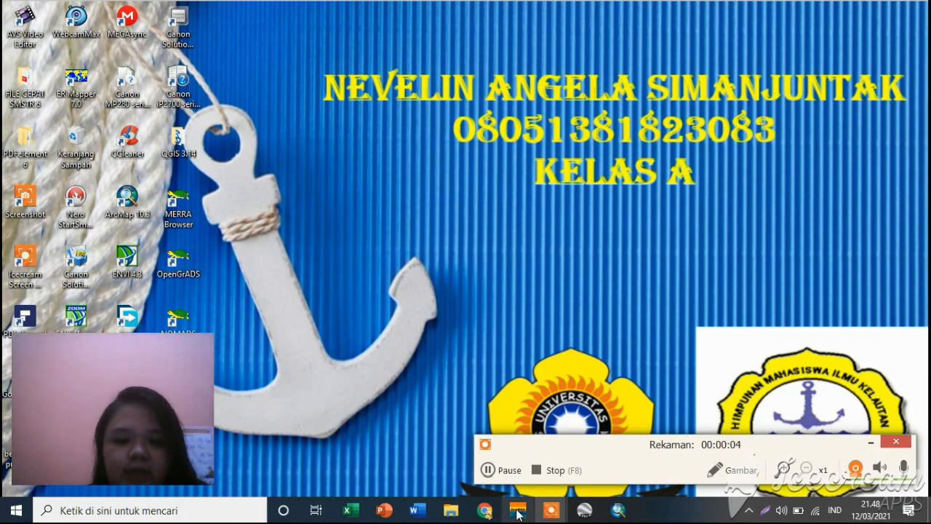
left_click(518, 507)
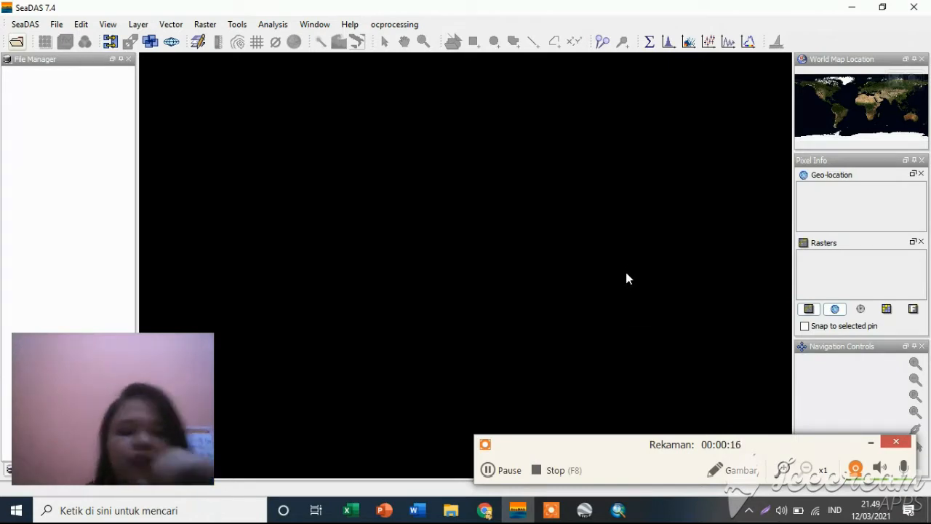
left_click(498, 470)
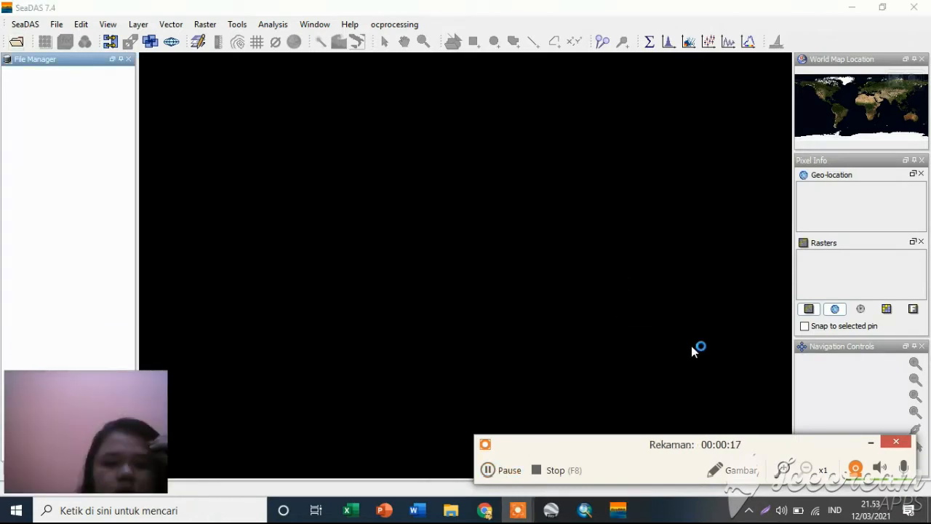
left_click(18, 44)
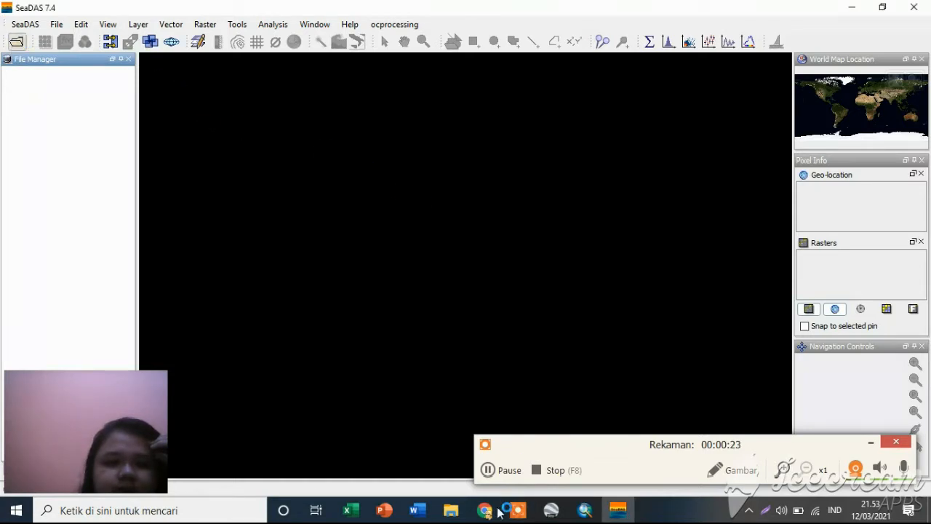
left_click(489, 471)
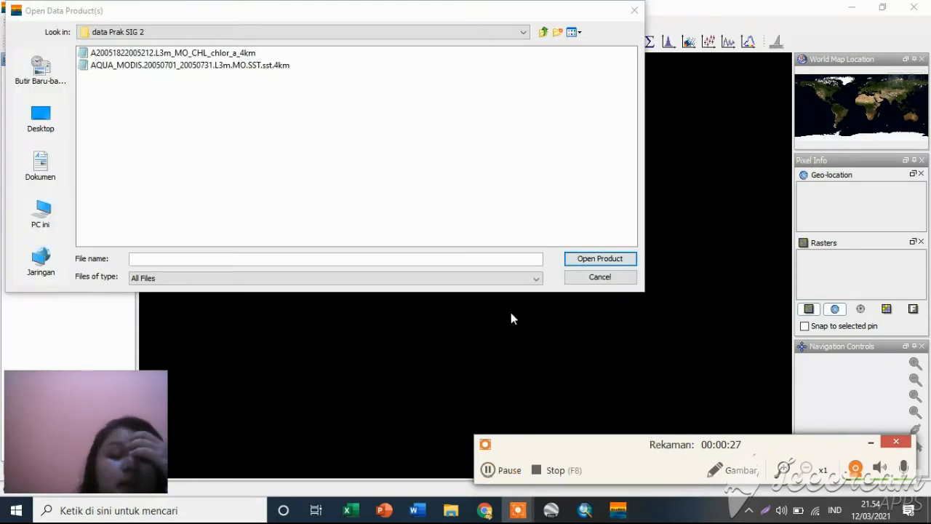
double_click(234, 55)
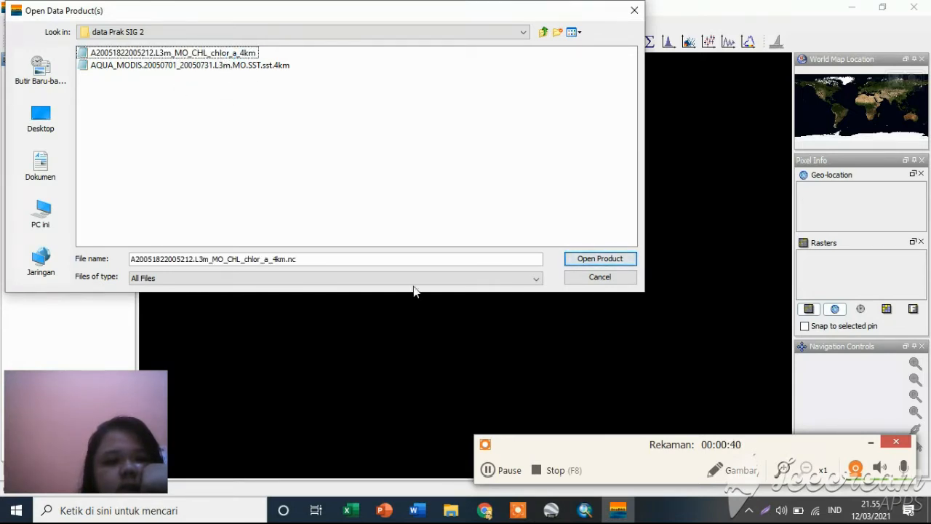
left_click(489, 465)
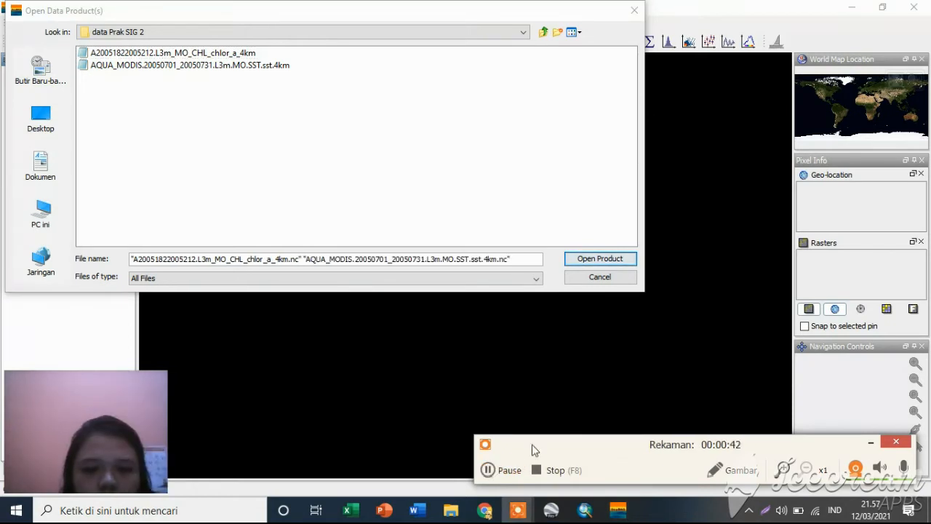
left_click(285, 87)
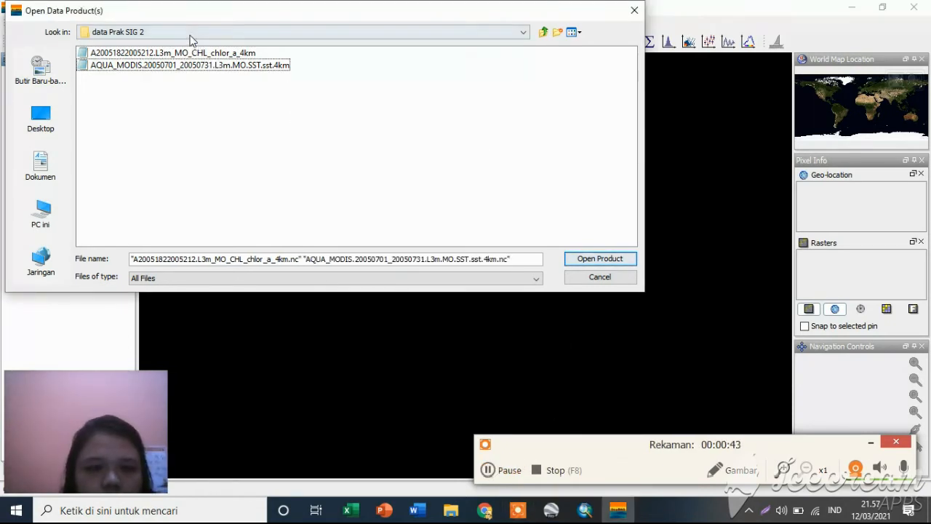
left_click(231, 67)
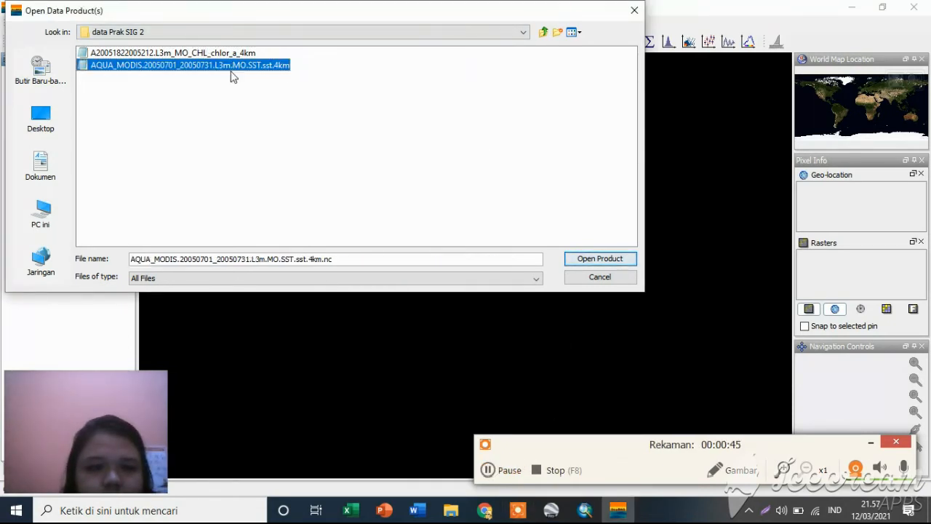
left_click(233, 65)
left_click(232, 54, "ctrl")
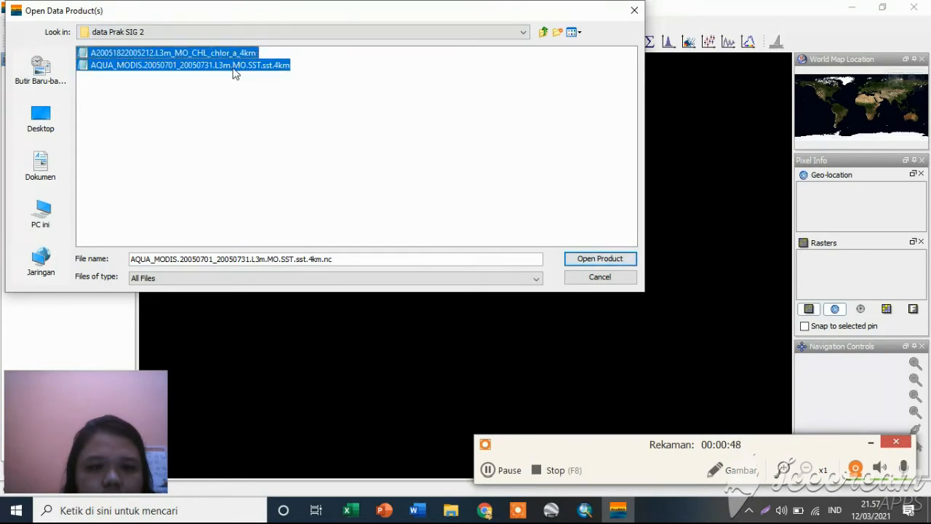
left_click(600, 258)
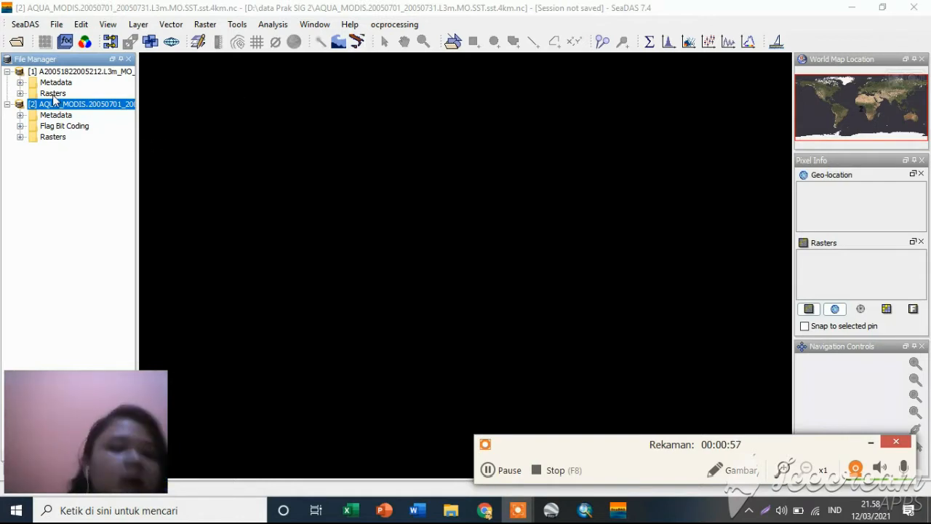
left_click(20, 93)
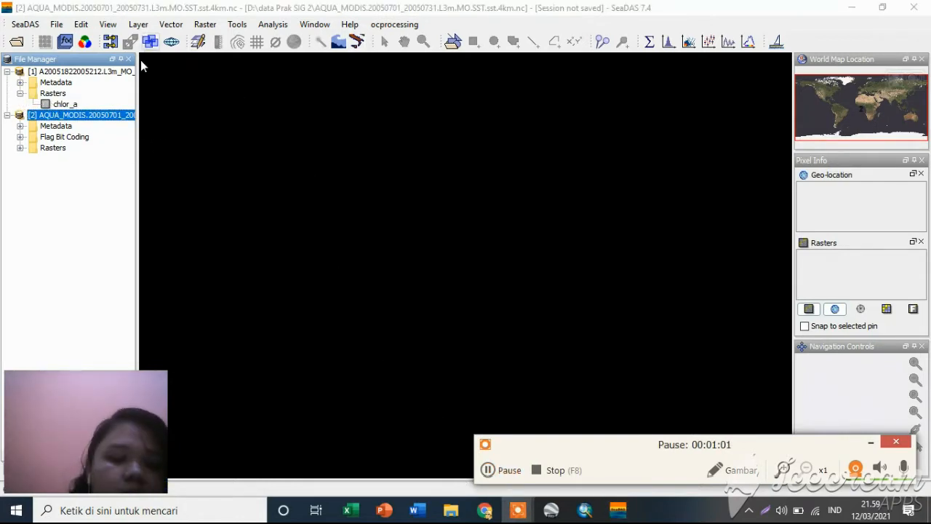
left_click(67, 104)
double_click(68, 105)
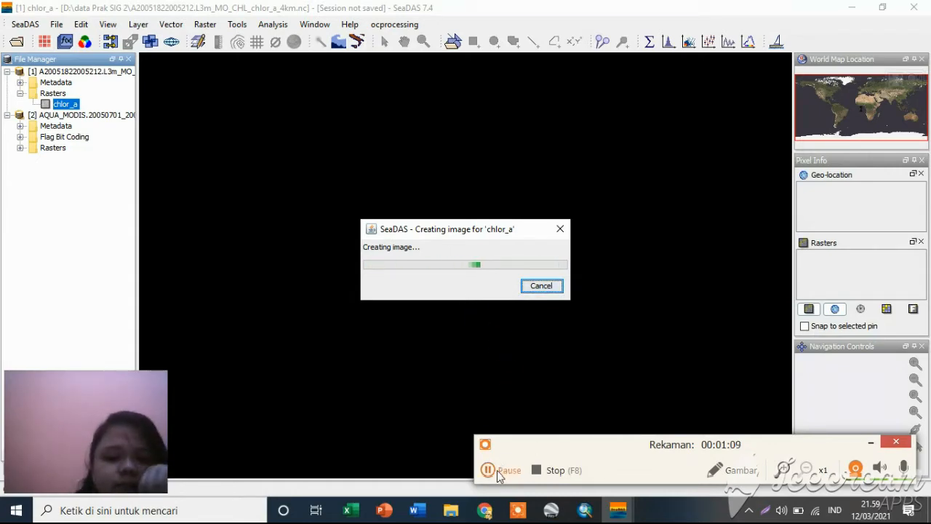
left_click(497, 471)
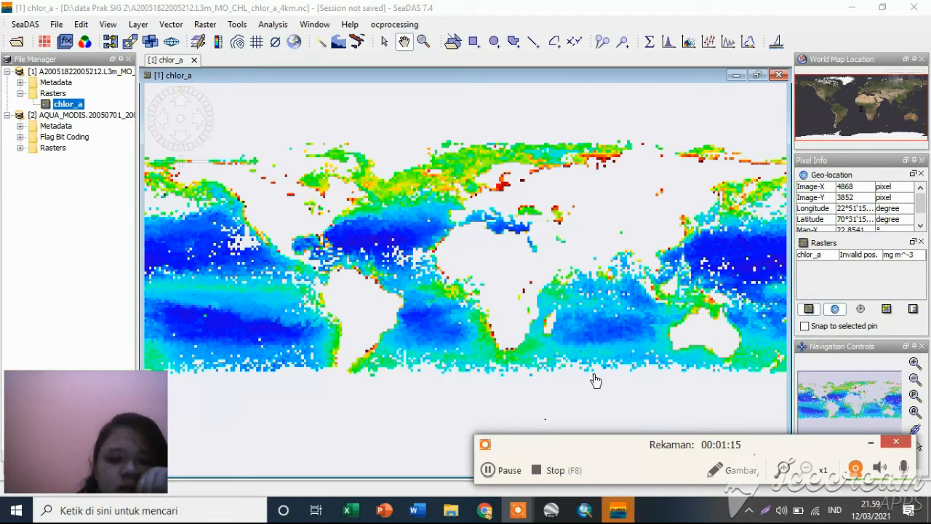
left_click(487, 471)
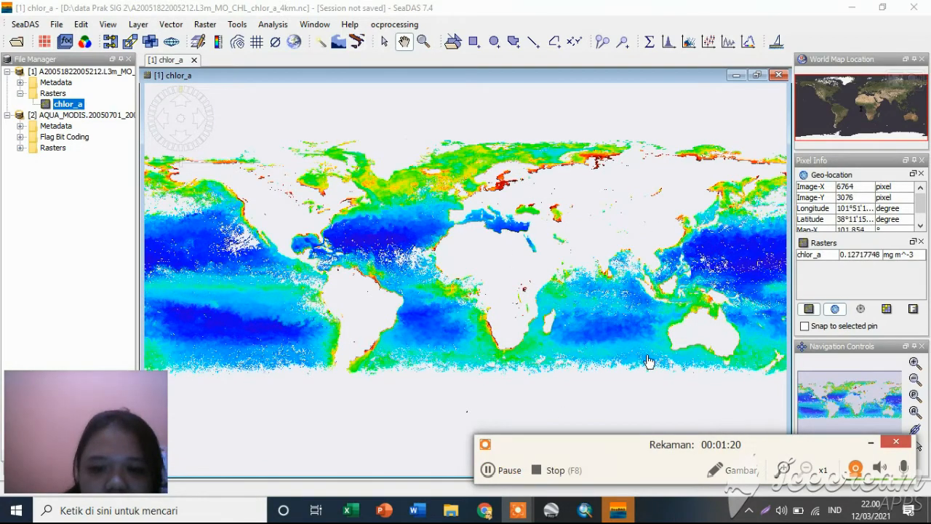
Draw a rectangular geometry over the sea between New Guinea and northern Australia on the chlor_a image.
left_click(424, 42)
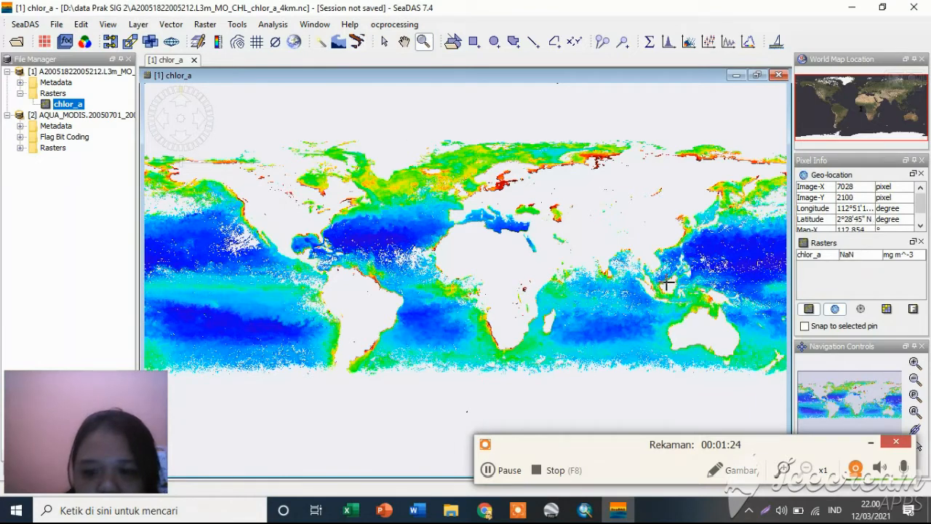
left_click_drag(677, 285, 724, 323)
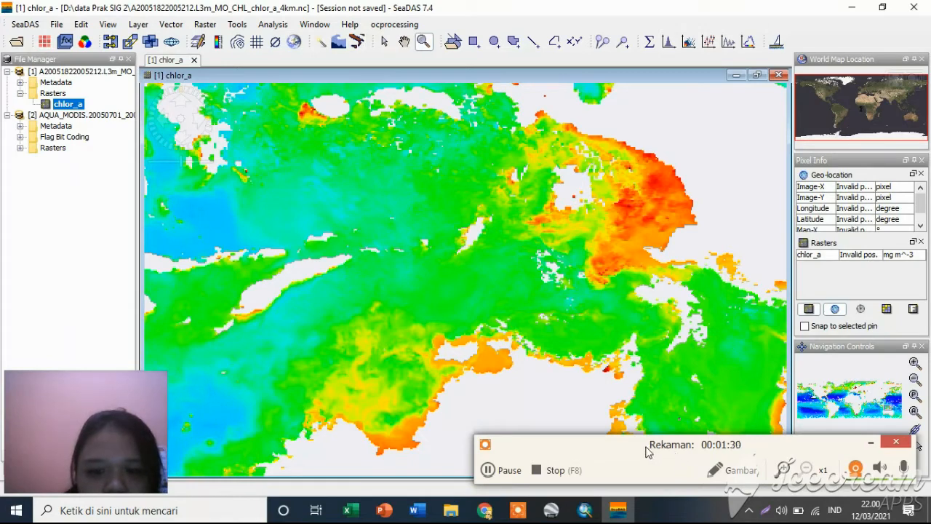
left_click(491, 471)
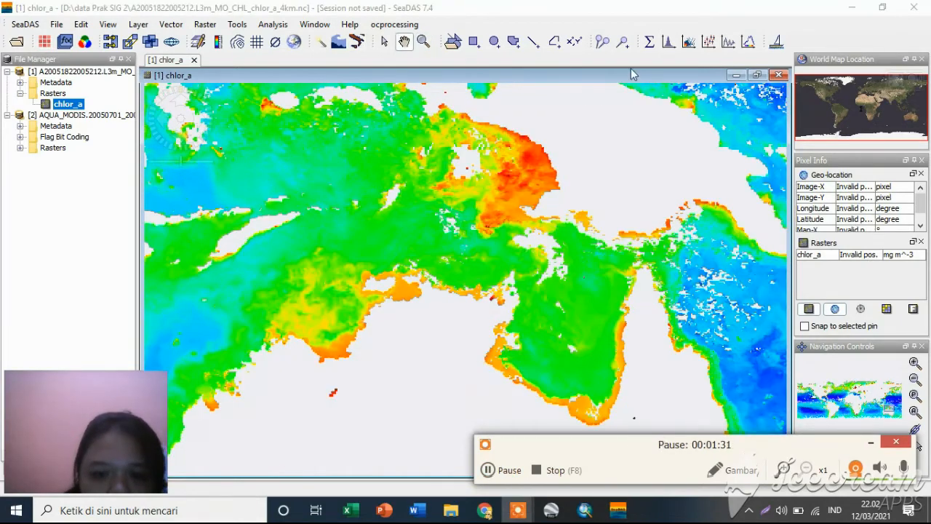
key("F7")
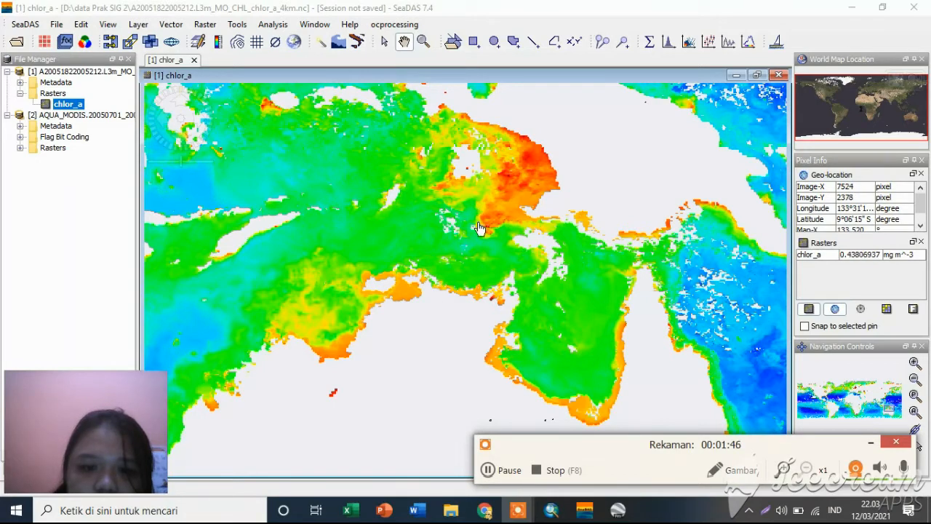
left_click(474, 42)
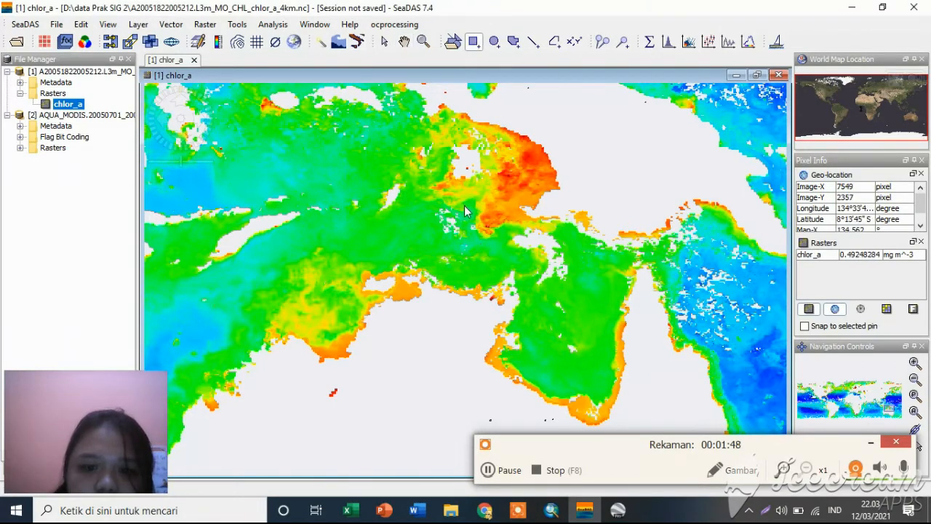
left_click_drag(465, 207, 519, 259)
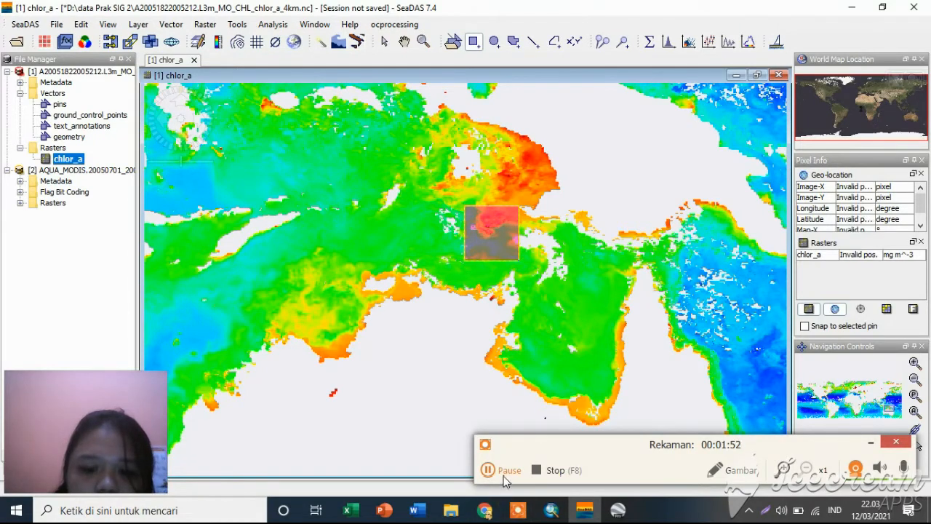
left_click(486, 469)
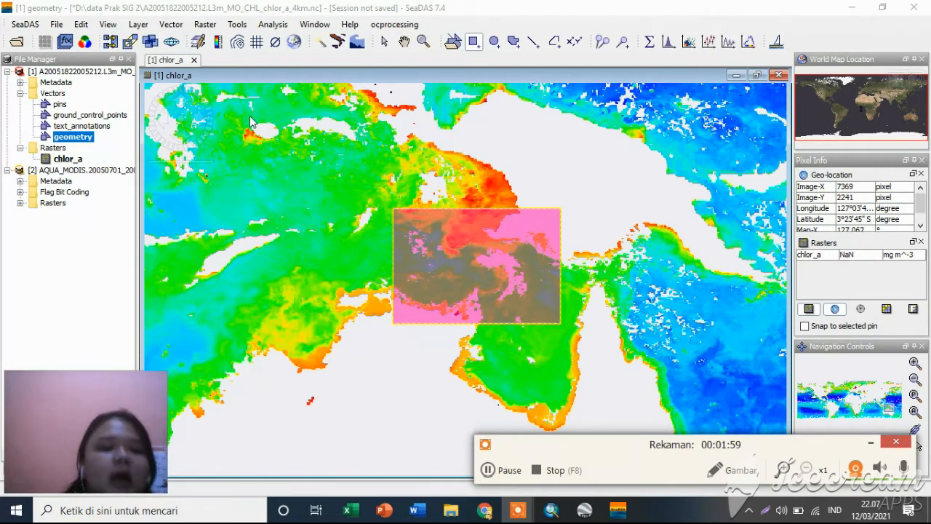
View the attribute table of the geometry vector layer, and return to the chlor_a image.
double_click(72, 137)
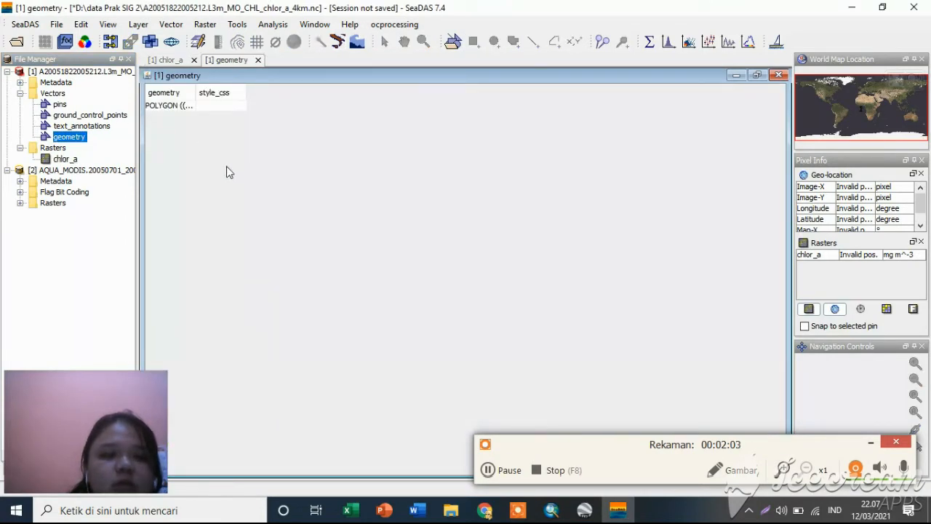
left_click(488, 476)
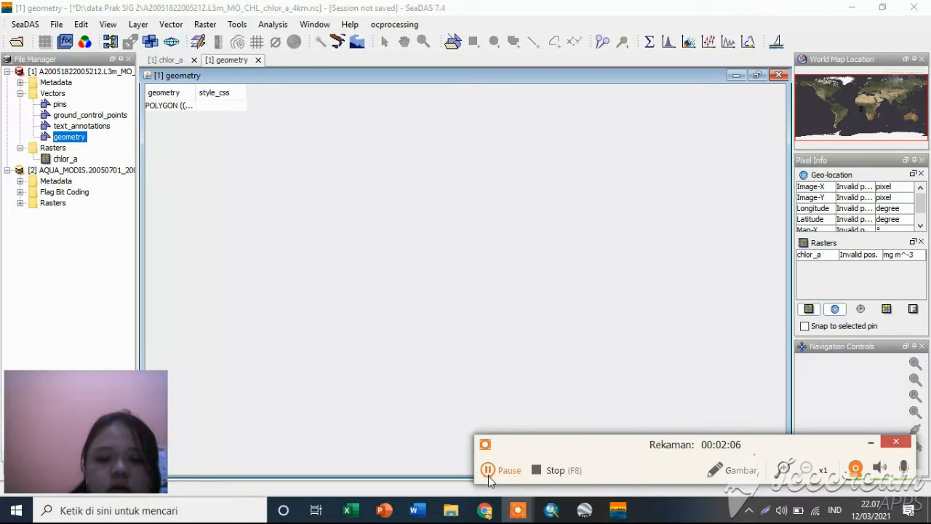
left_click(69, 161)
double_click(68, 159)
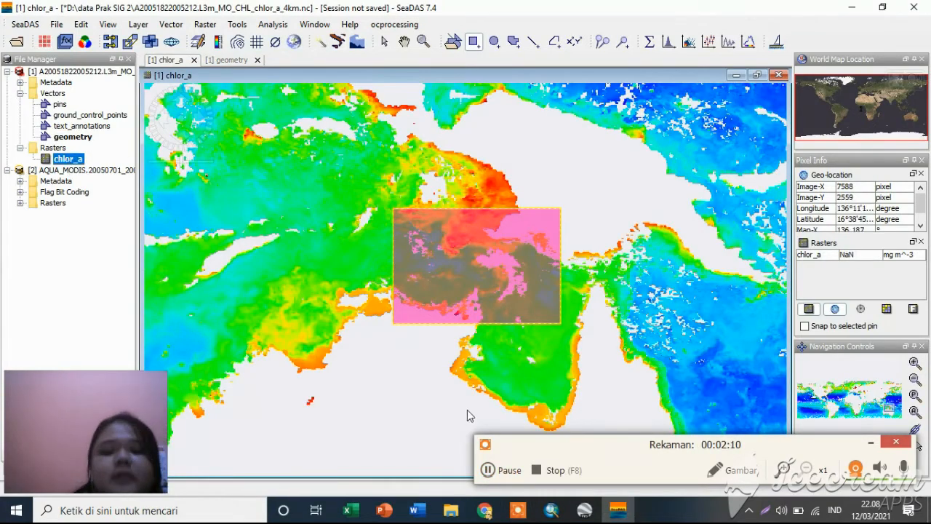
left_click(489, 469)
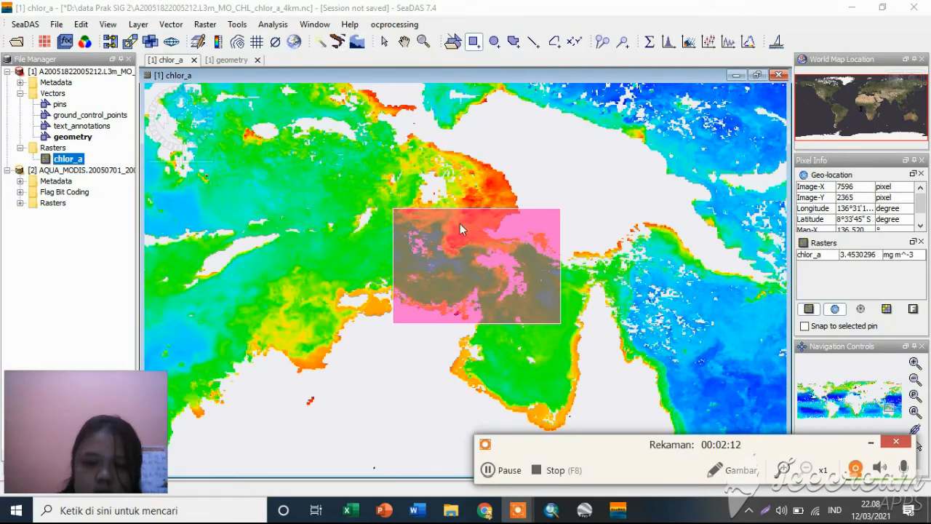
Start a mask pixel export for the rectangle with Create header, Export tie-points and Export wavelengths + solar fluxes enabled.
right_click(503, 254)
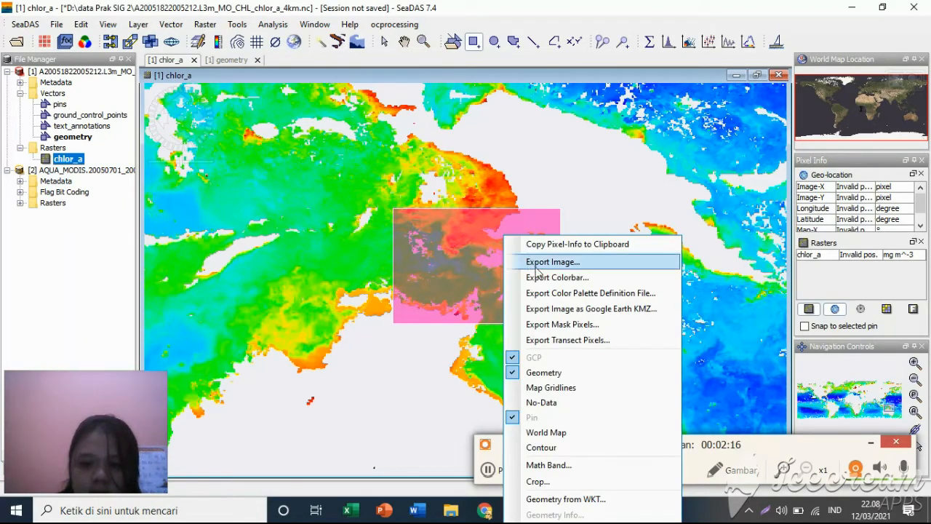
left_click(566, 325)
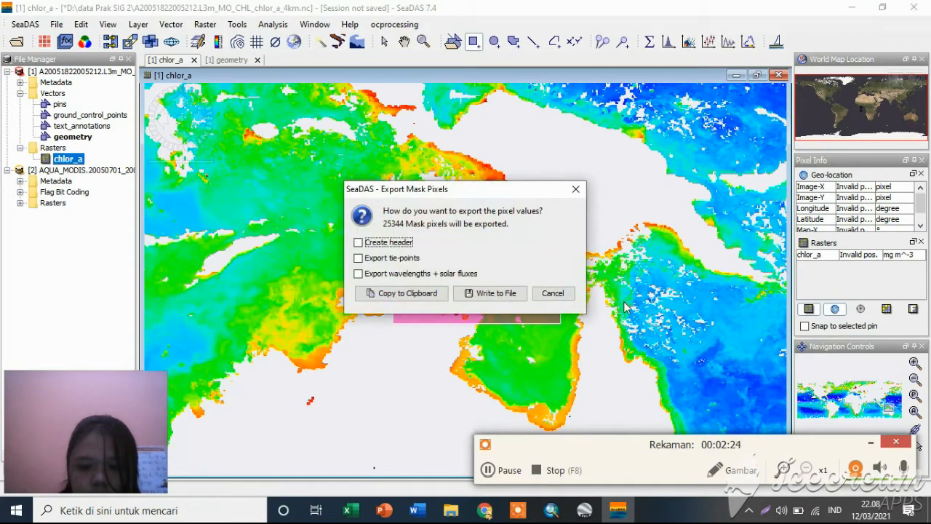
left_click(488, 471)
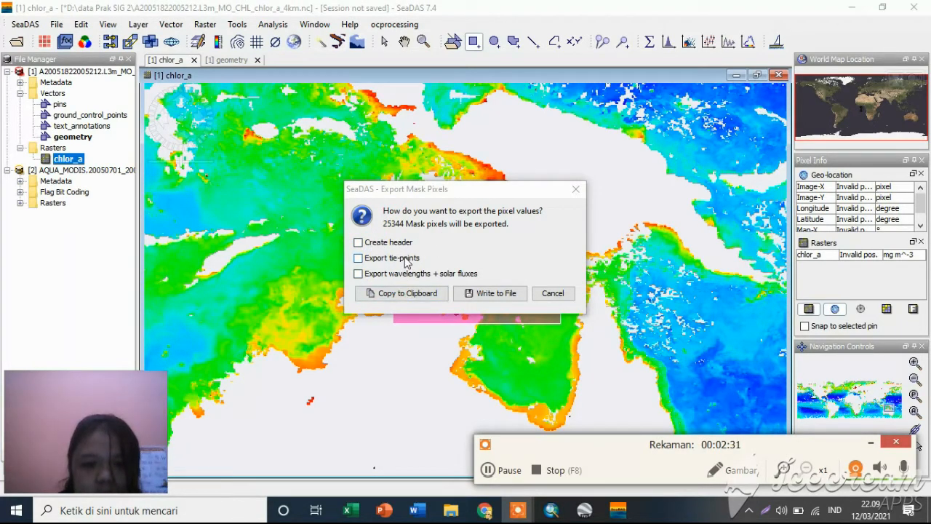
left_click(359, 242)
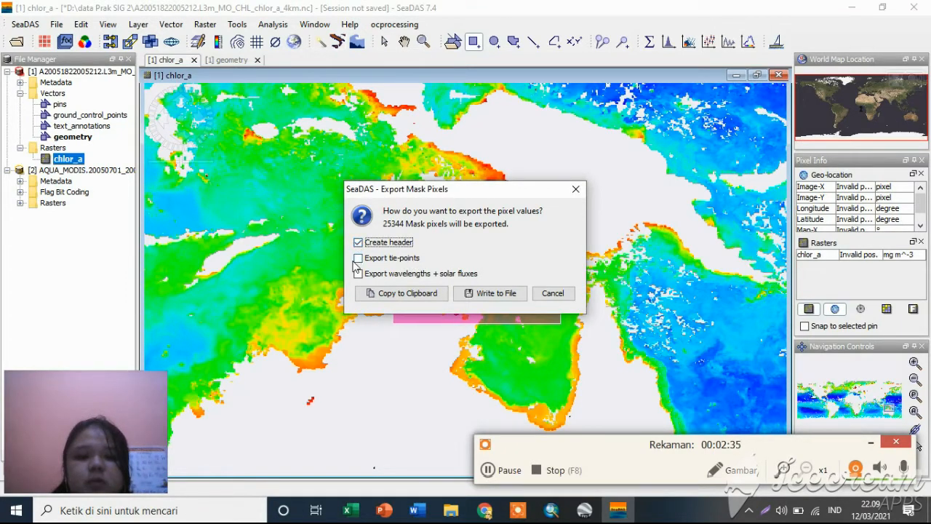
left_click(359, 259)
left_click(357, 275)
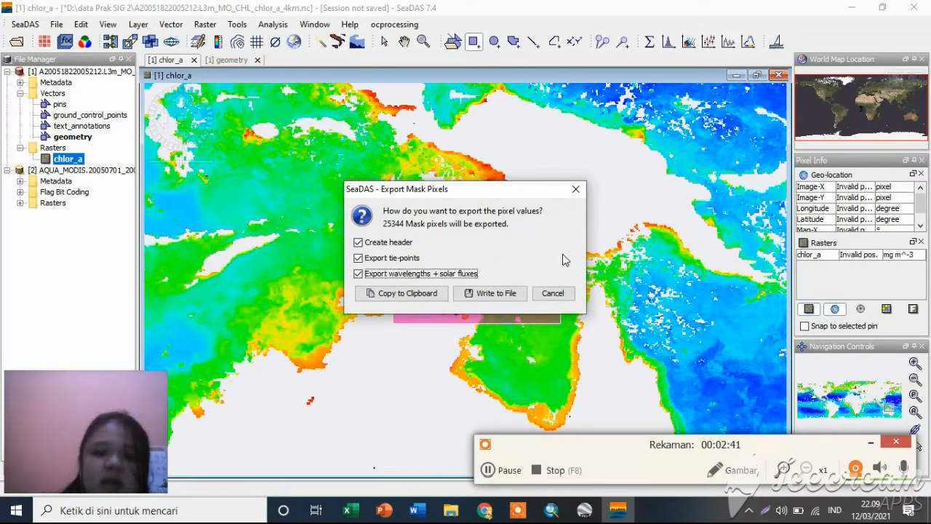
Write the mask pixels to a file named KLOROFIL-A.txt in the data Prak SIG 2 folder.
left_click(509, 297)
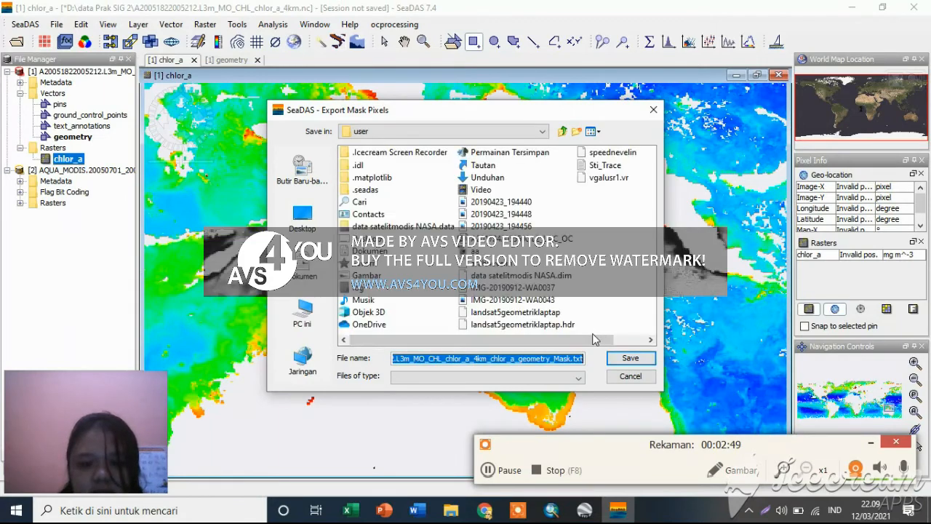
left_click(488, 470)
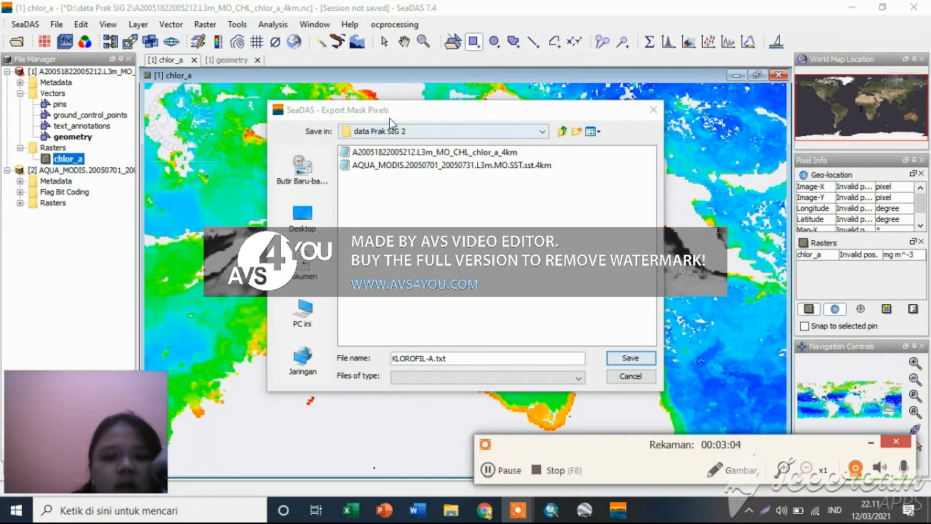
left_click(630, 358)
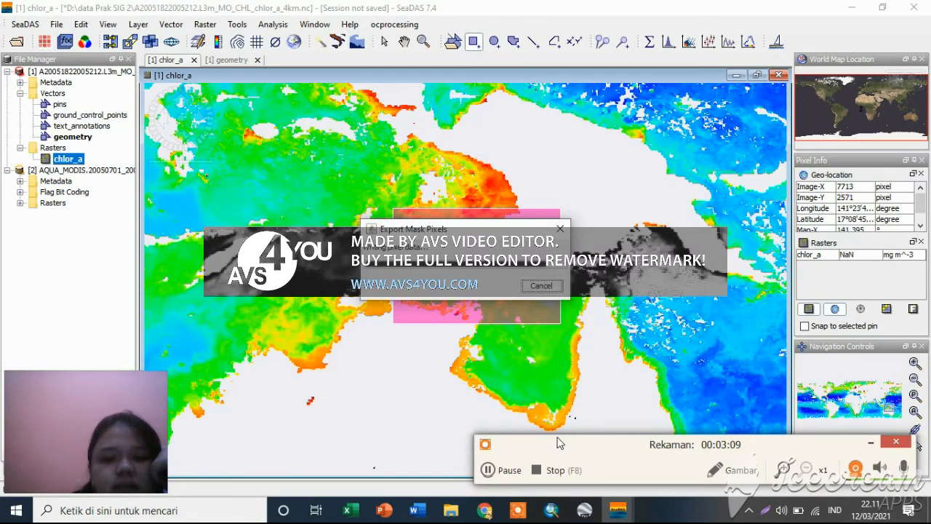
left_click(497, 465)
left_click(497, 466)
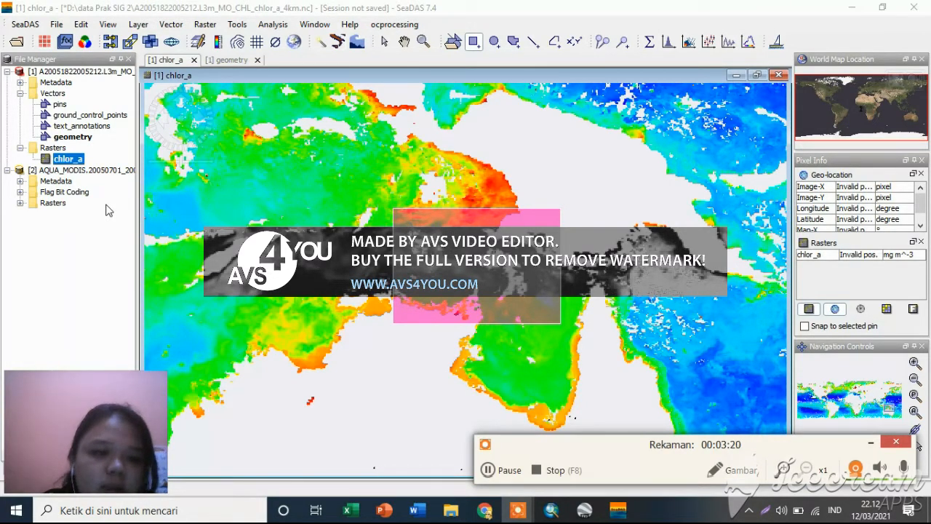
Open the sst raster of the AQUA_MODIS sea surface temperature product as an image.
left_click(19, 204)
left_click(20, 204)
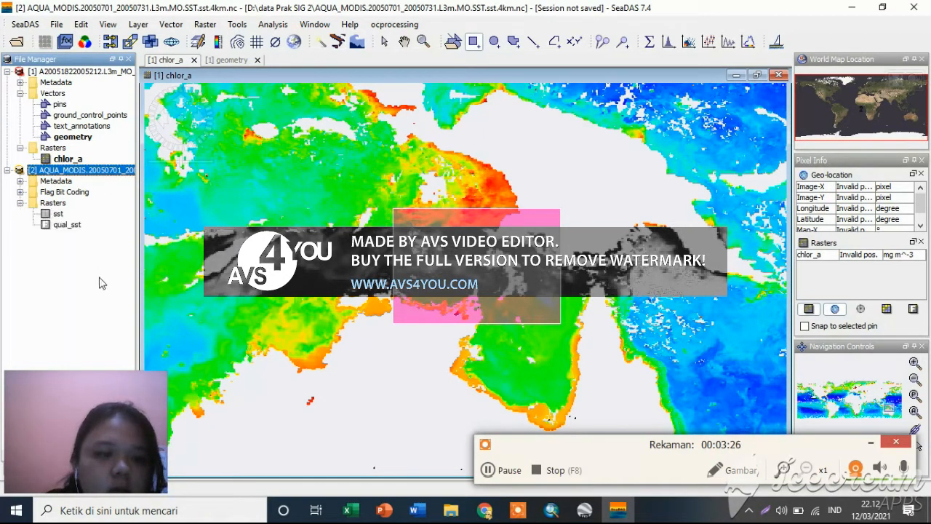
left_click(488, 470)
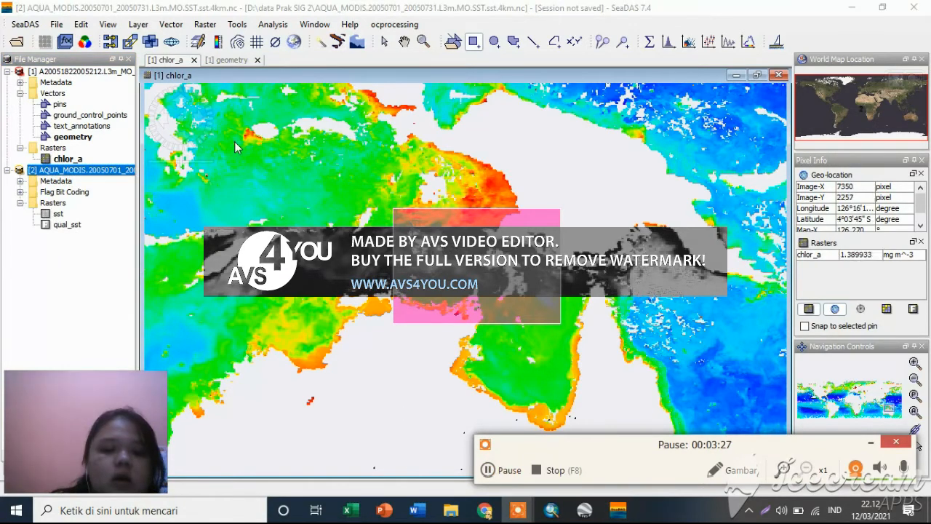
double_click(58, 214)
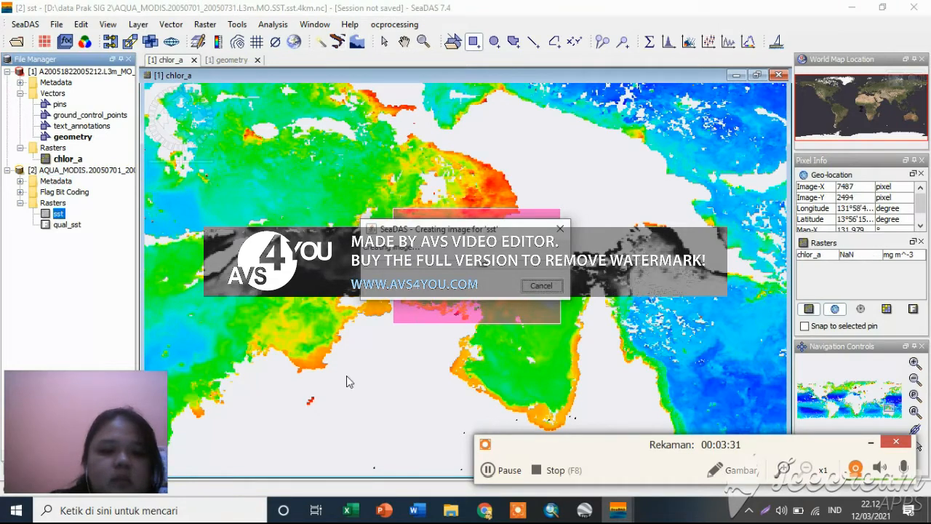
left_click(488, 470)
left_click(488, 470)
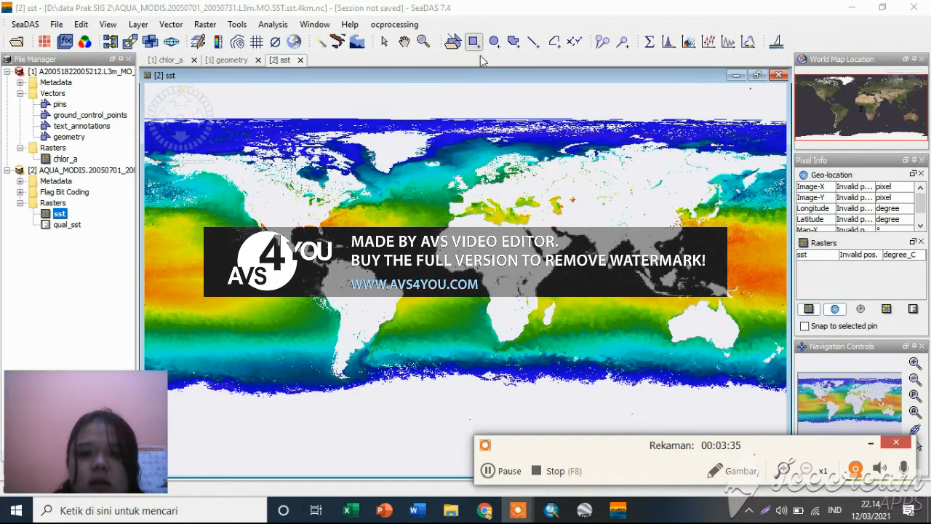
Draw a rectangular geometry over the sea between New Guinea and northern Australia on the sst image.
left_click(424, 42)
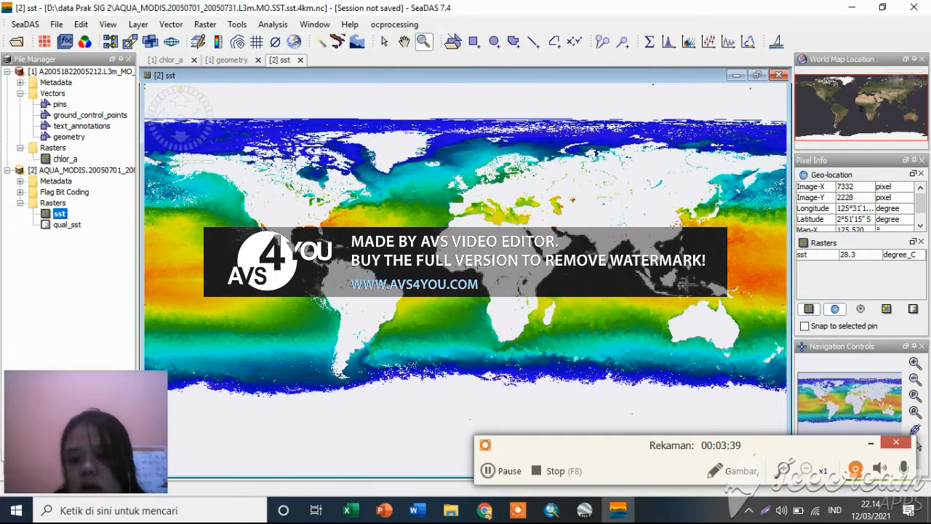
left_click_drag(685, 274, 750, 319)
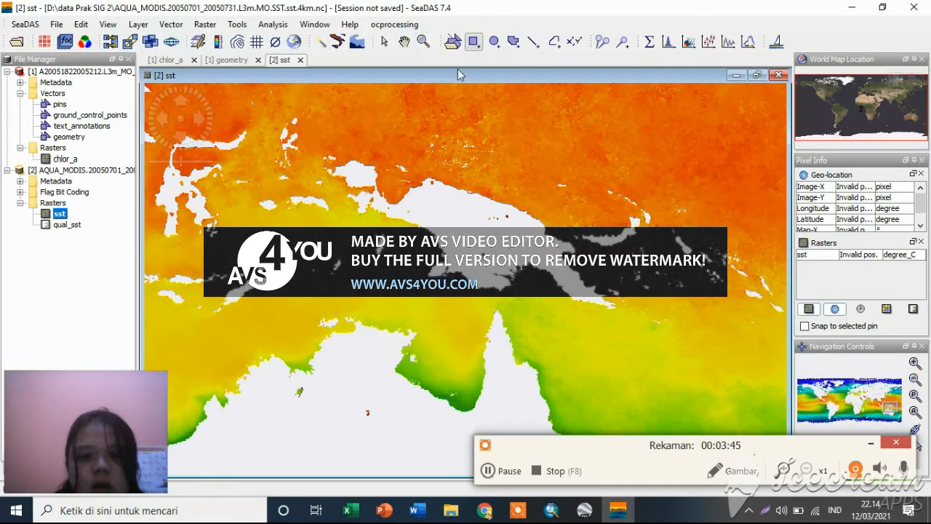
left_click(474, 42)
mouse_move(336, 227)
left_mouse_down()
mouse_move(453, 334)
mouse_move(482, 343)
left_mouse_up()
right_click(398, 271)
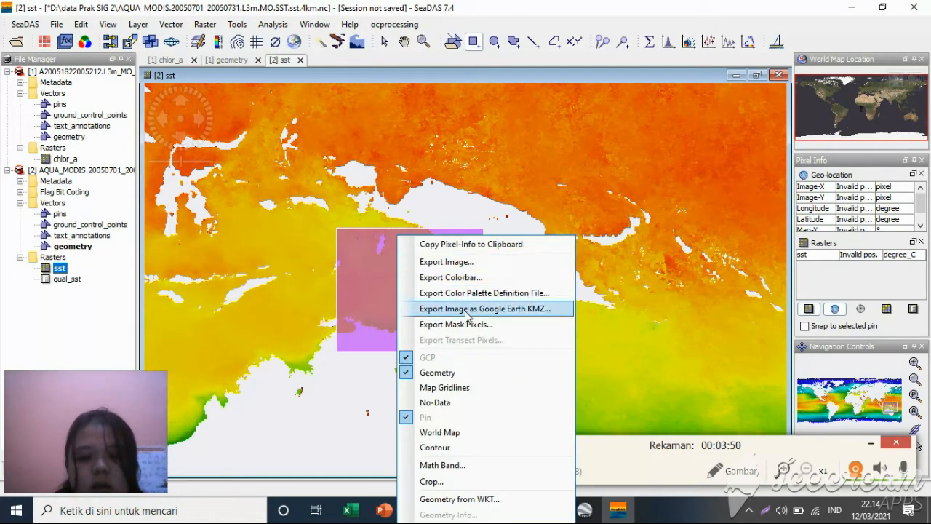
left_click(627, 463)
left_click(485, 471)
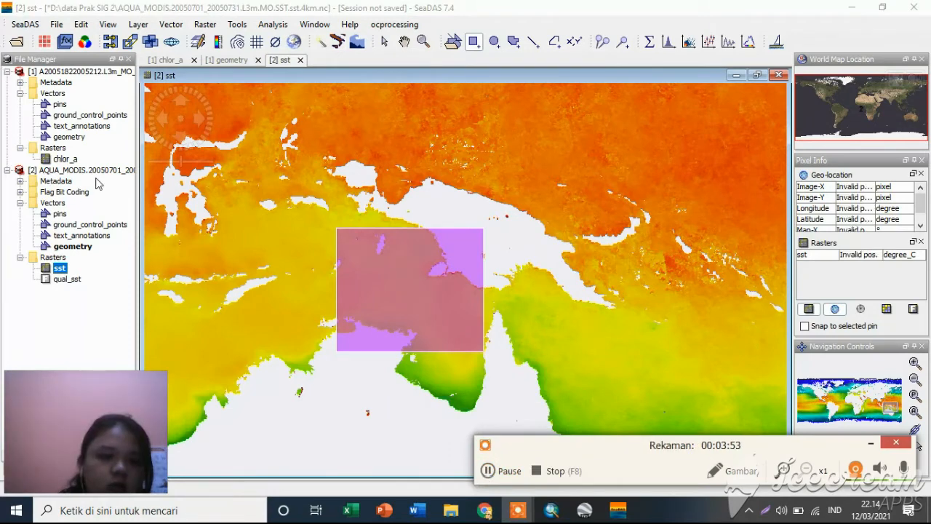
View the attribute table of the chlorophyll product's geometry layer, and return to the sst image.
double_click(67, 137)
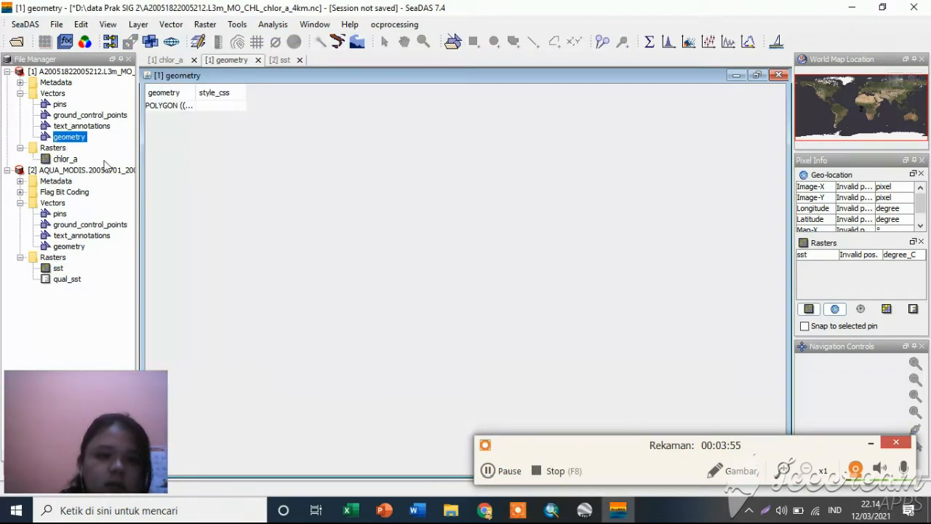
double_click(45, 269)
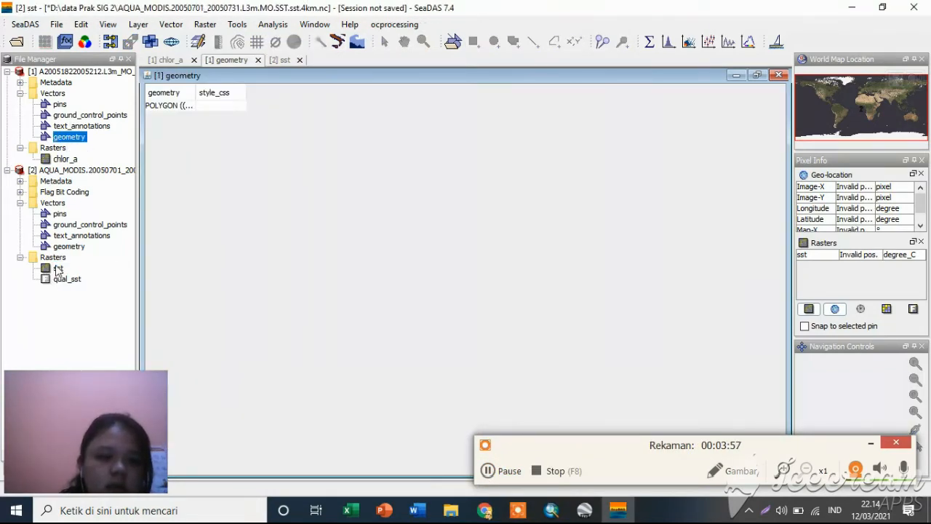
left_click(485, 471)
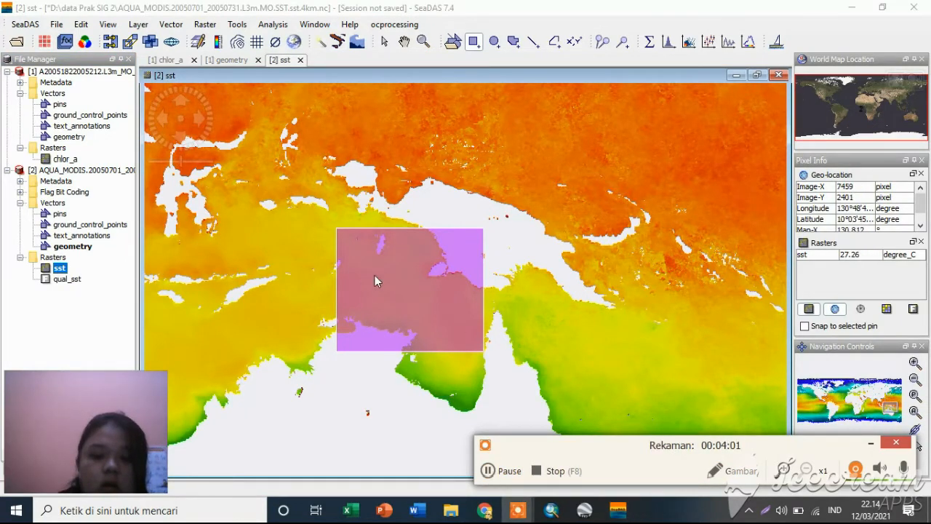
Start a mask pixel export for the sst geometry mask with Create header, Export tie-points and Export wavelengths + solar fluxes enabled.
right_click(398, 236)
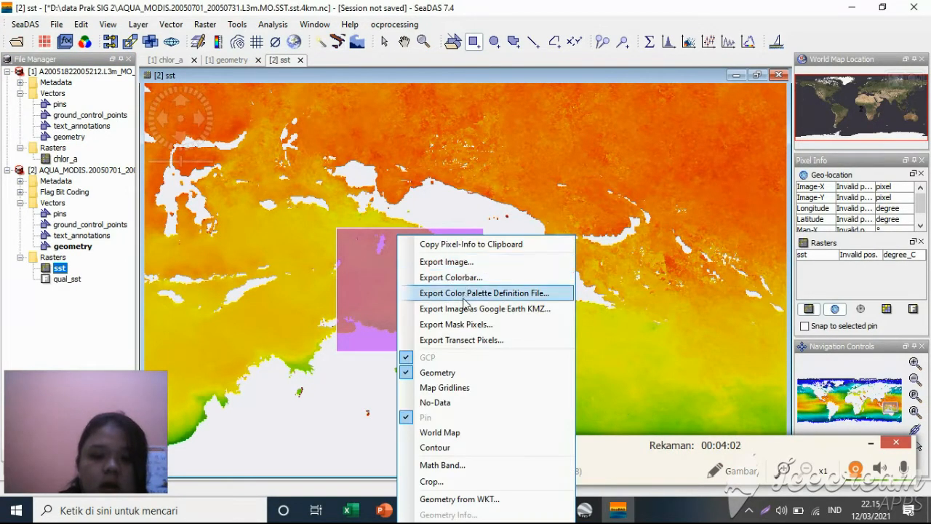
left_click(467, 328)
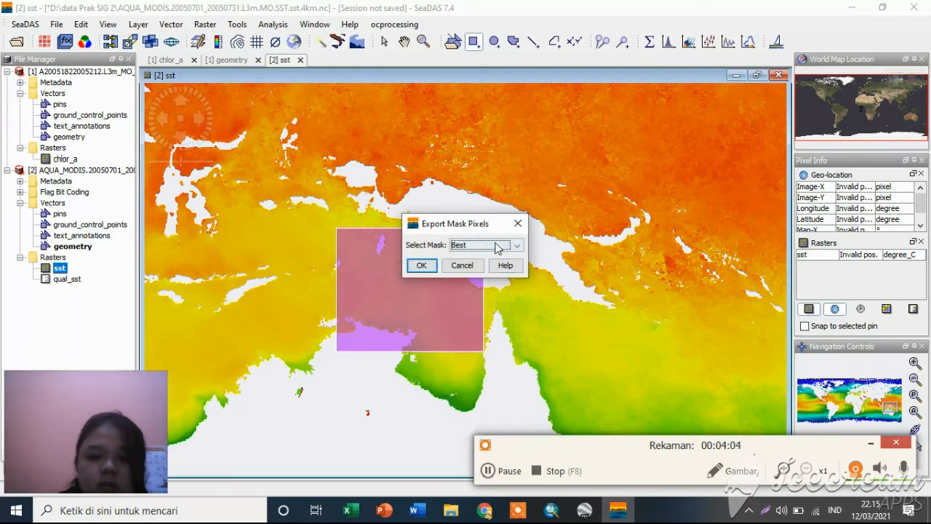
left_click(518, 250)
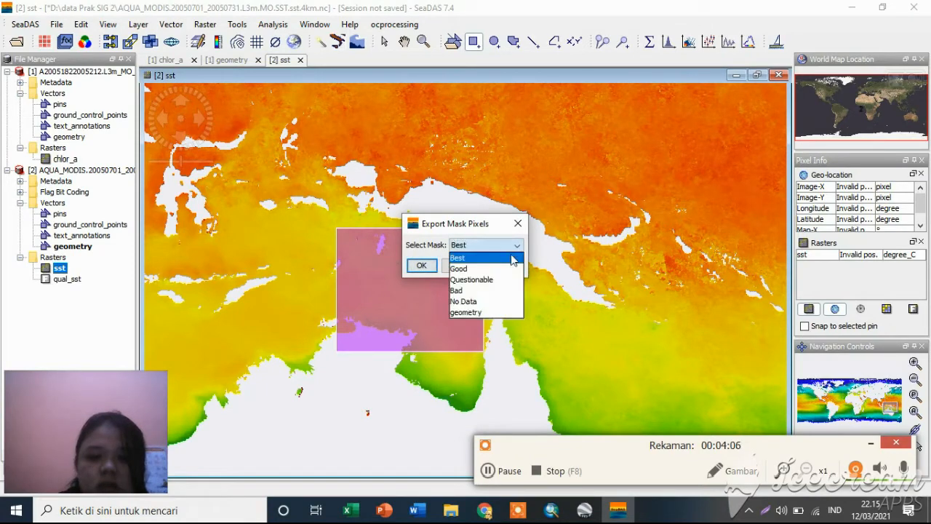
left_click(491, 313)
left_click(421, 266)
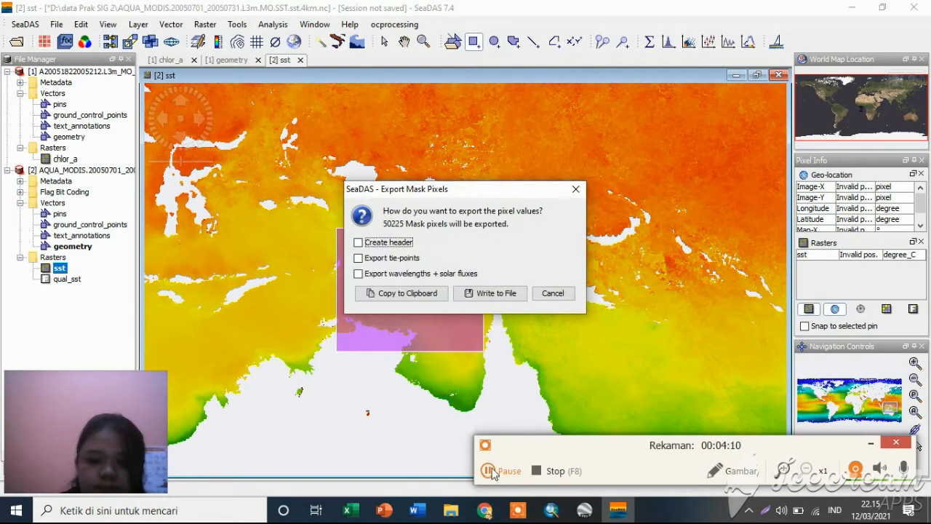
left_click(359, 243)
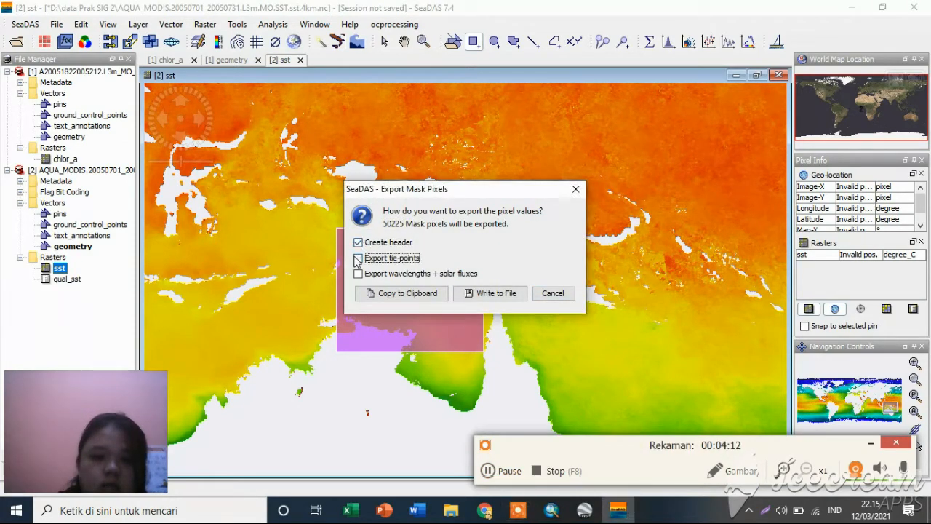
Write the sst mask pixels to a file named SUHU PERMUKAAN LAUT in the data Prak SIG 2 folder.
left_click(483, 293)
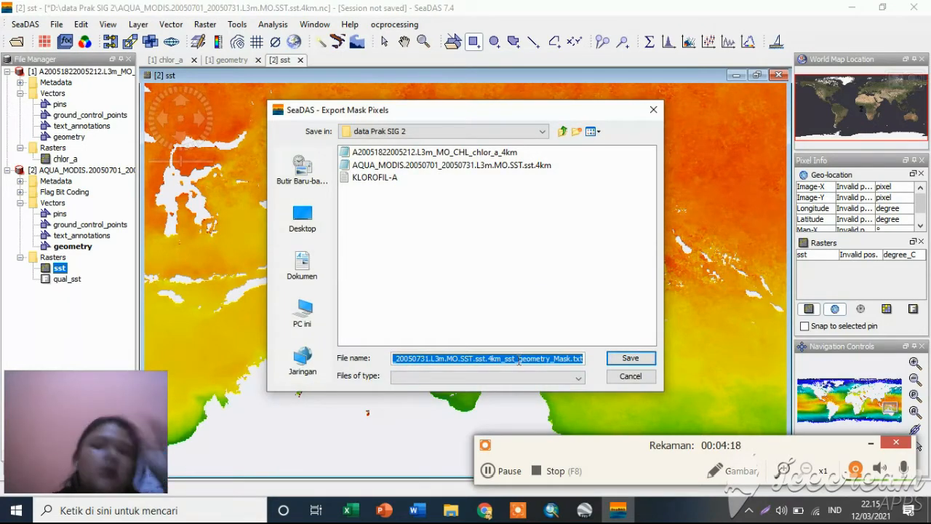
type("STT")
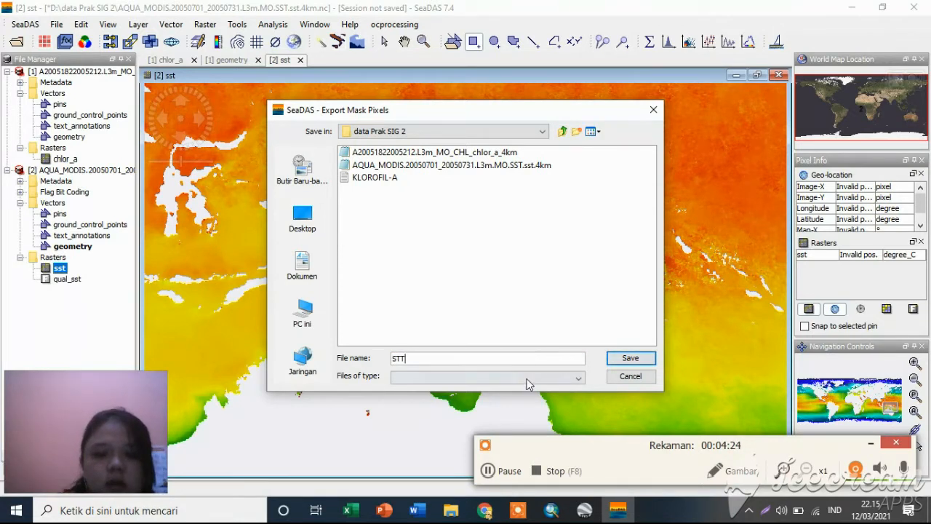
left_click(498, 471)
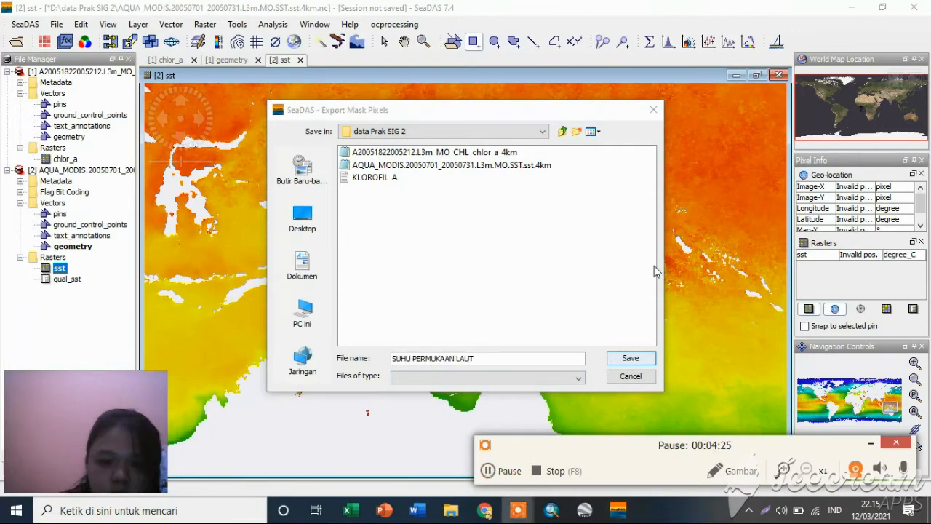
left_click(630, 359)
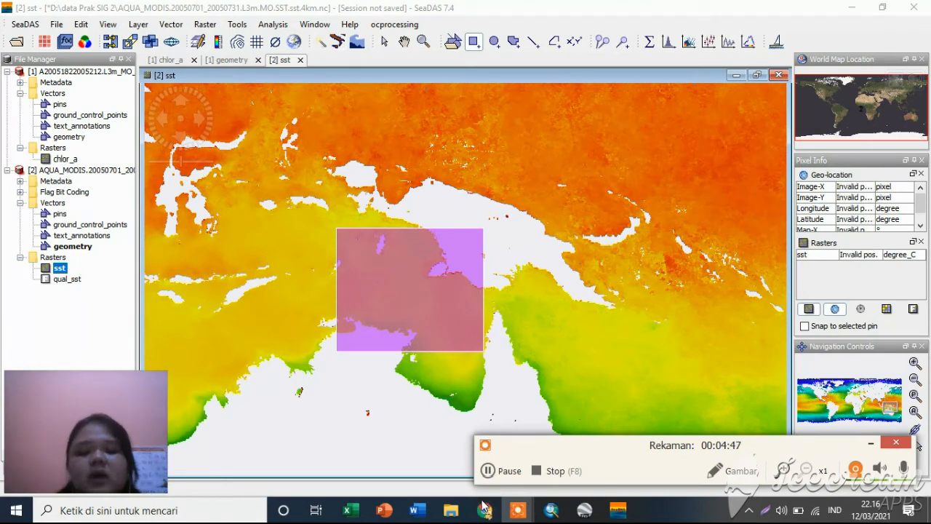
Switch to File Explorer and open the data Prak SIG 2 folder on drive D.
left_click(453, 446)
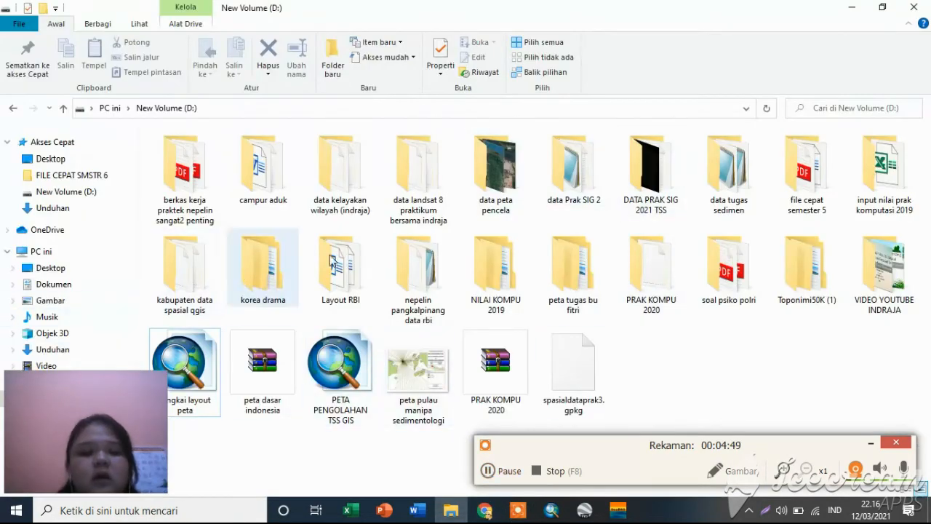
double_click(584, 180)
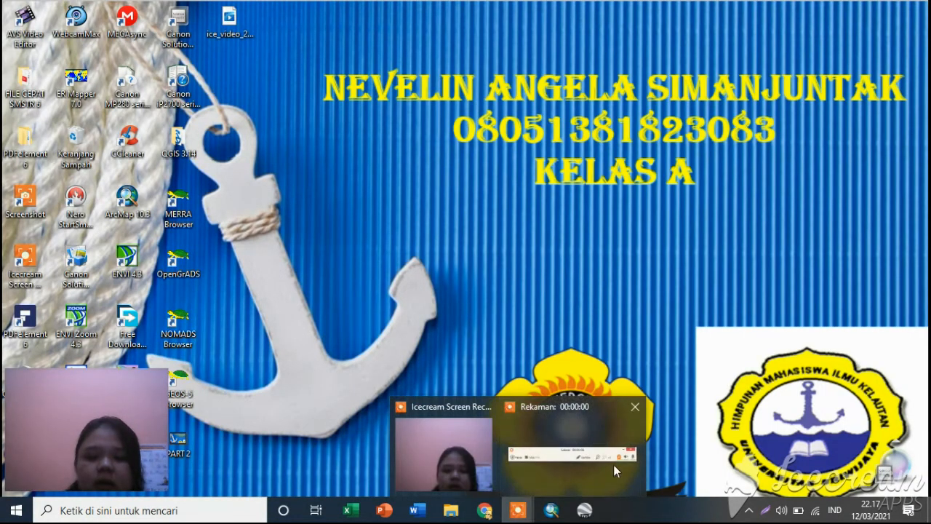
left_click(614, 464)
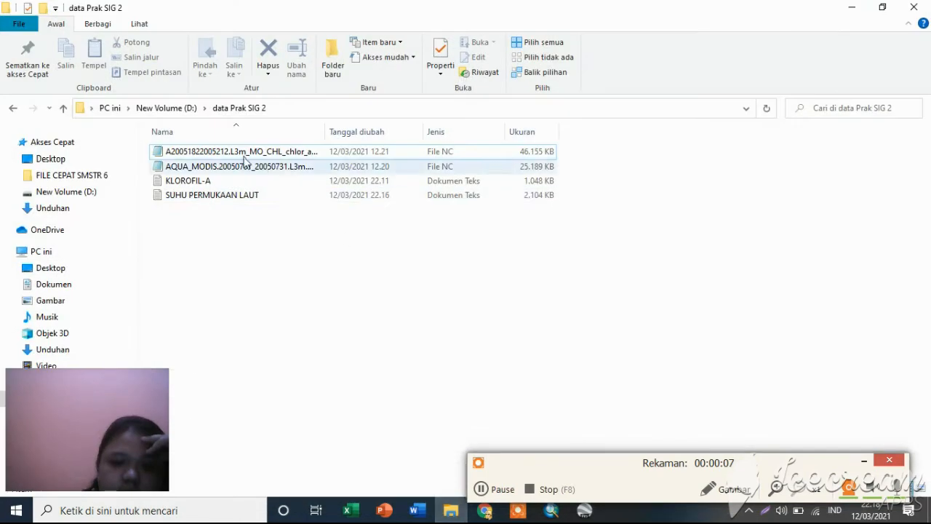
Open the exported KLOROFIL-A text file in Excel.
left_click(199, 183)
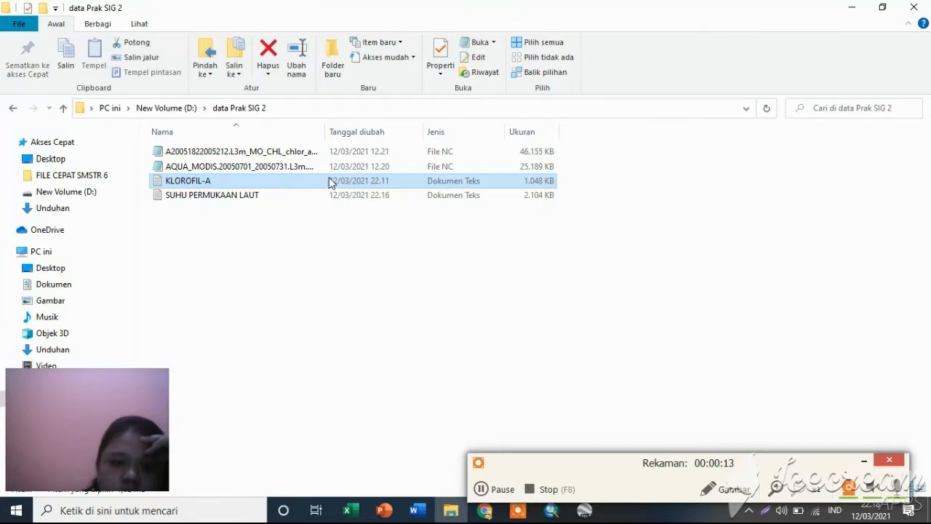
left_click_drag(330, 181, 394, 341)
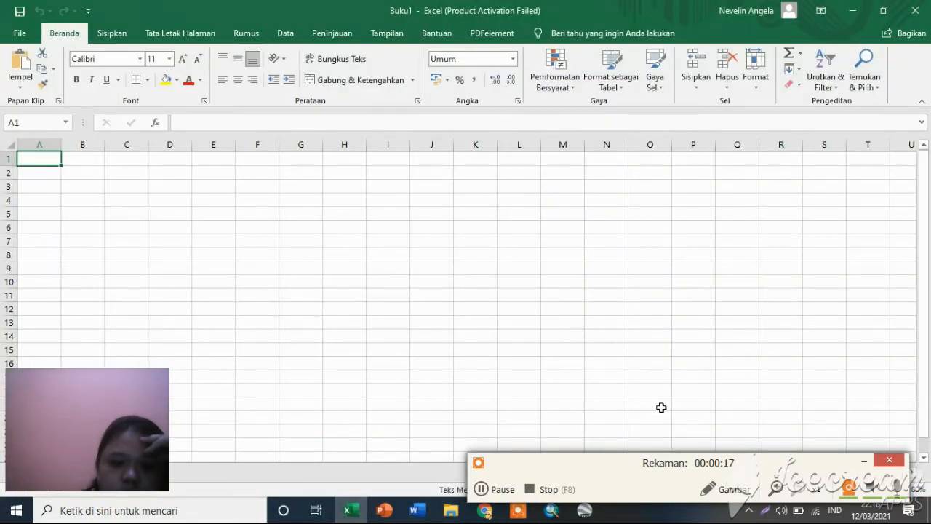
left_click_drag(661, 408, 640, 395)
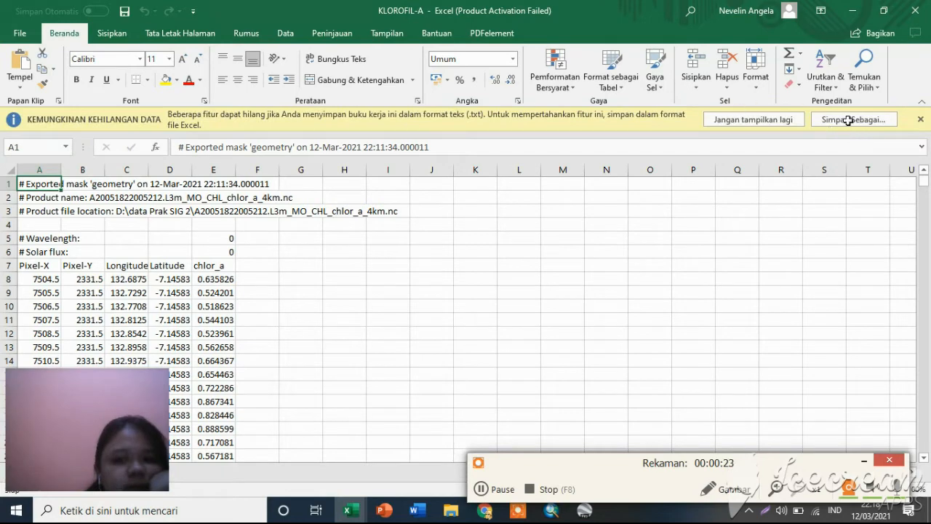
left_click(494, 499)
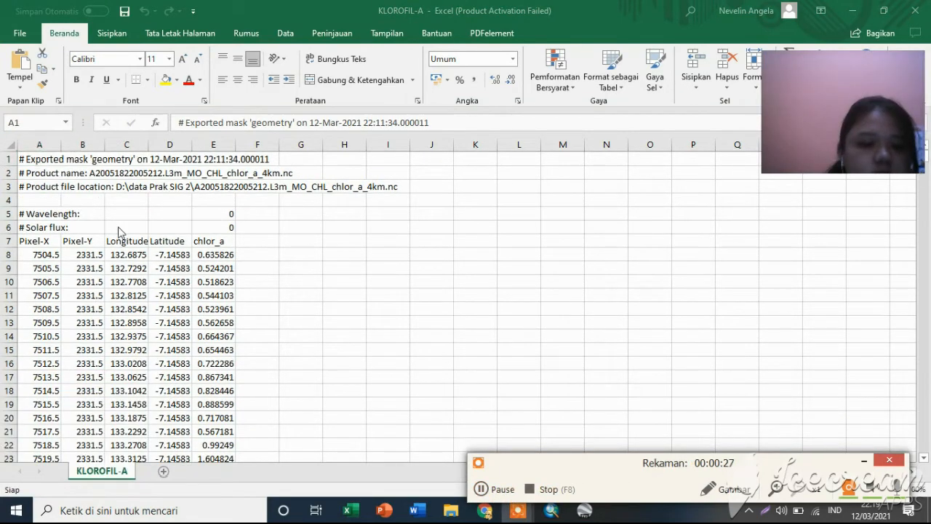
left_click(22, 162)
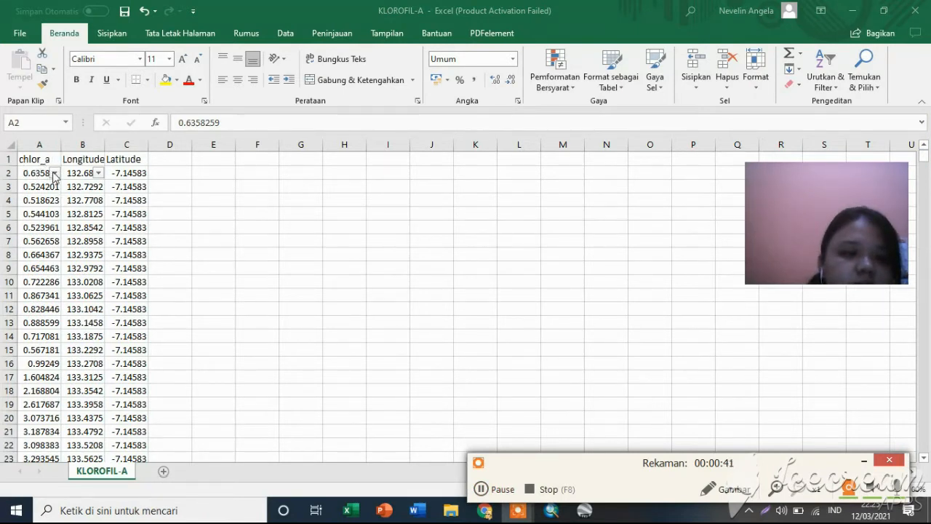
left_click_drag(54, 176, 70, 170)
key("ctrl+shift+Down")
left_click(53, 174)
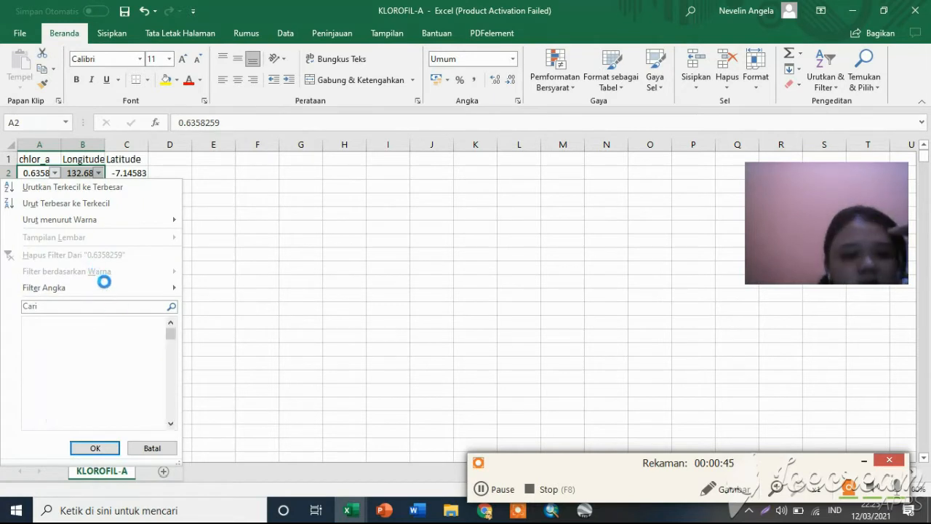
mouse_move(127, 289)
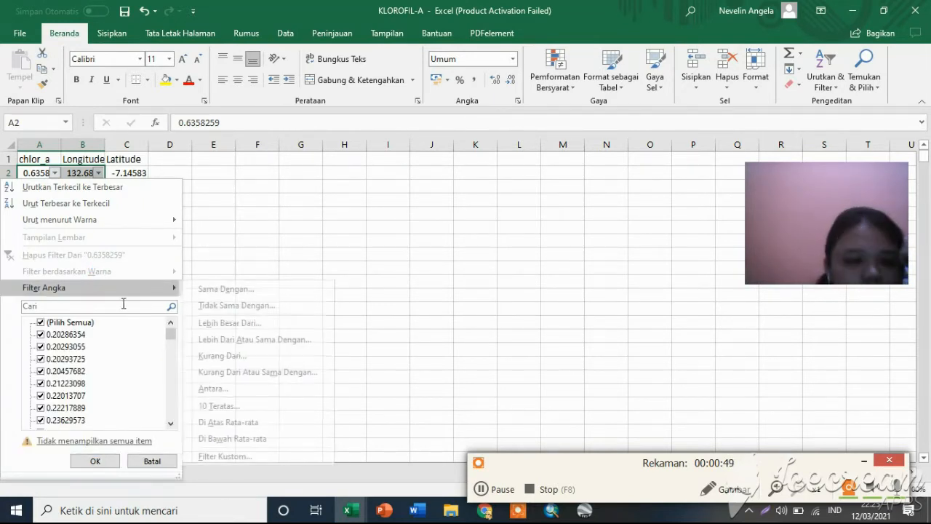
left_click(97, 306)
type("NAN")
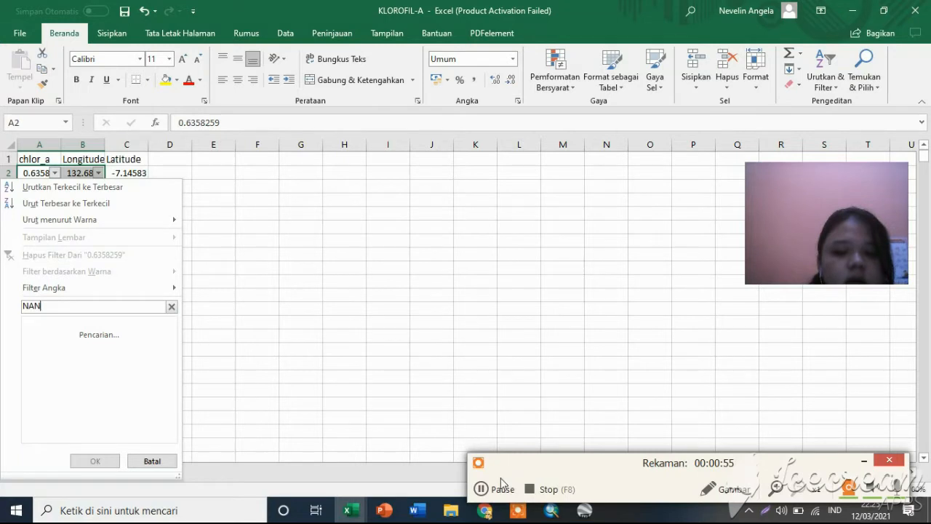
left_click(488, 494)
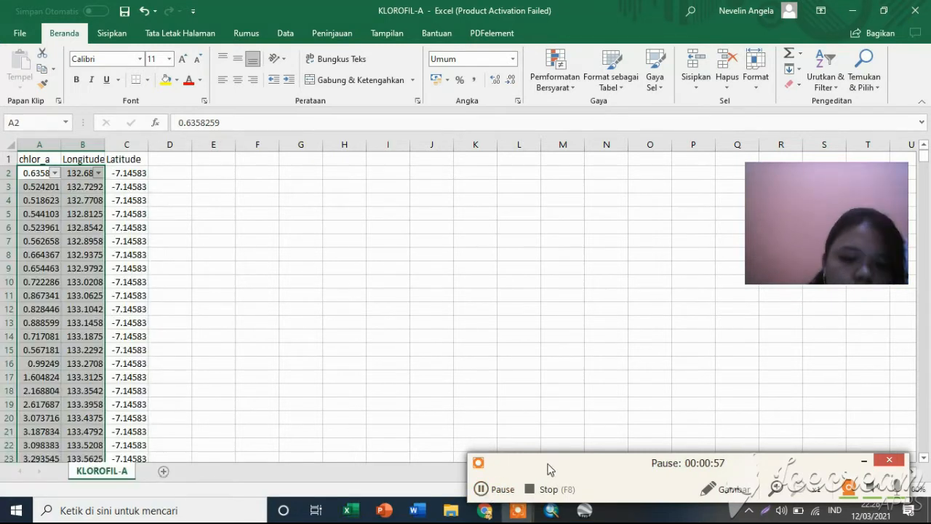
Filter the chlor_a column to show only the NaN entries.
left_click(54, 173)
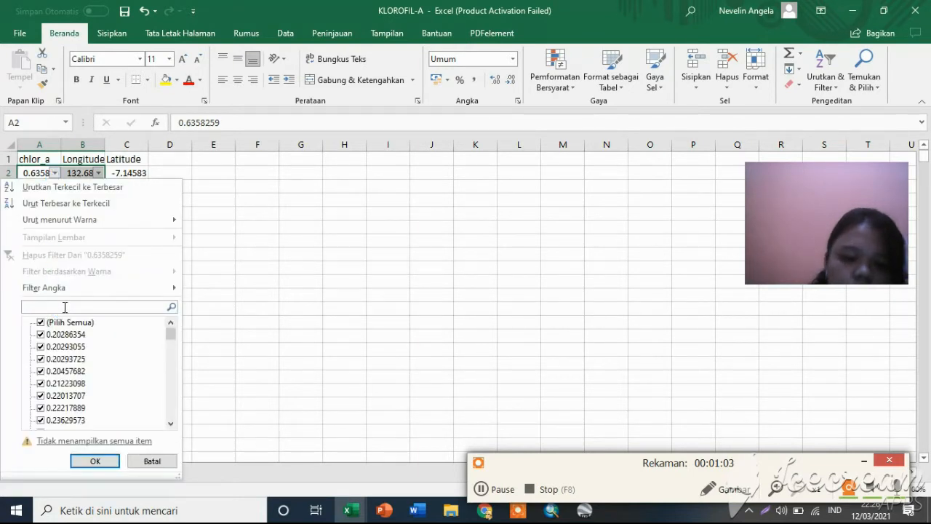
type("Na")
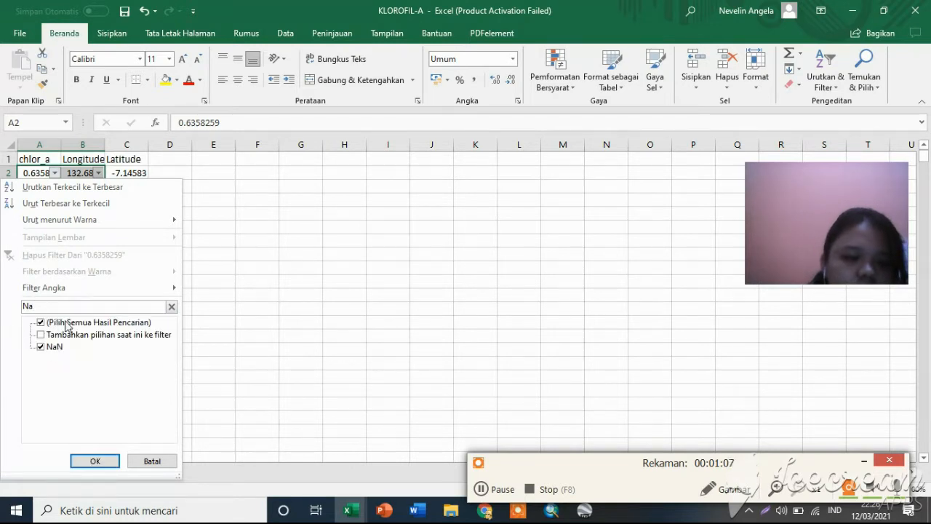
left_click(95, 460)
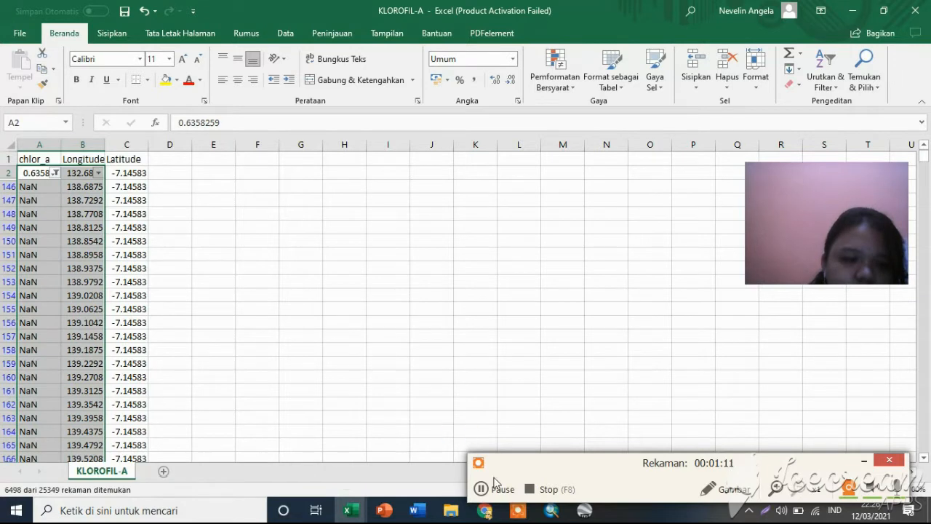
left_click(497, 488)
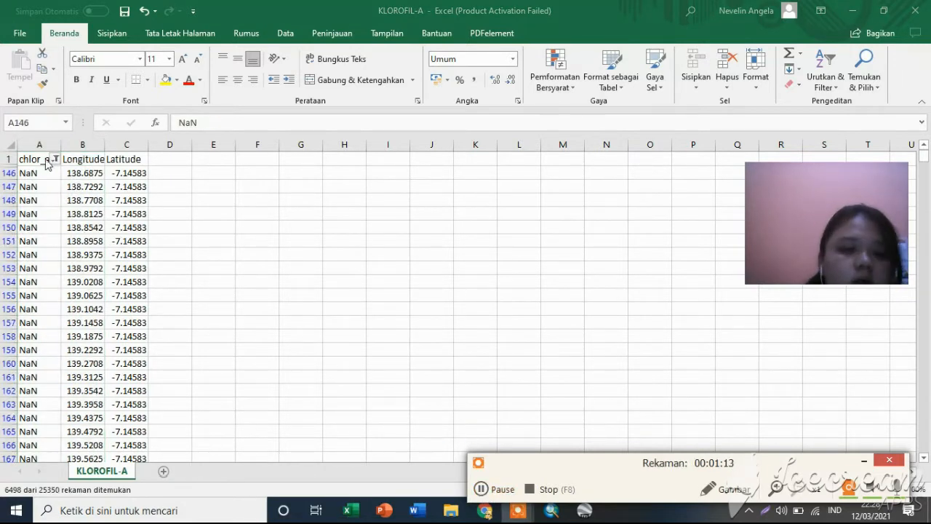
Fill NaN across the Longitude and Latitude cells of the filtered NaN rows, and delete all of those rows.
left_click(42, 173)
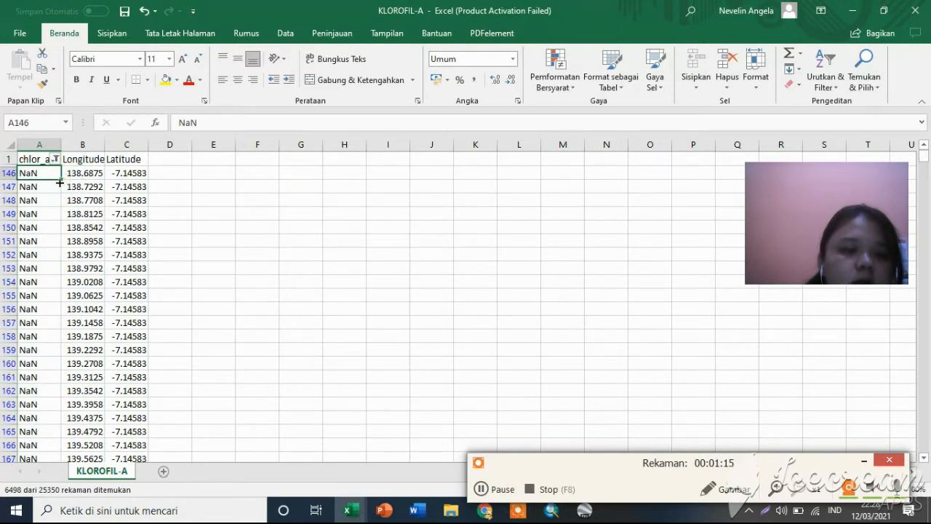
left_click_drag(60, 179, 146, 173)
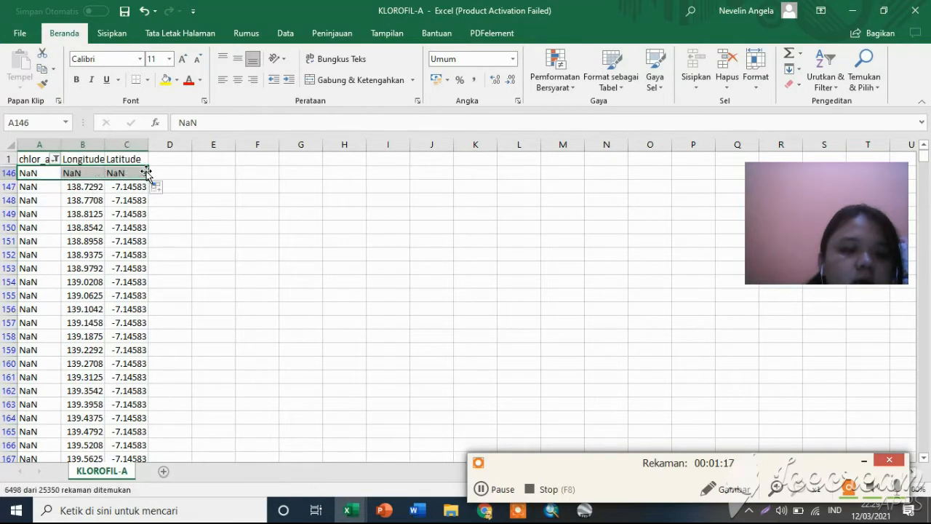
left_click(482, 491)
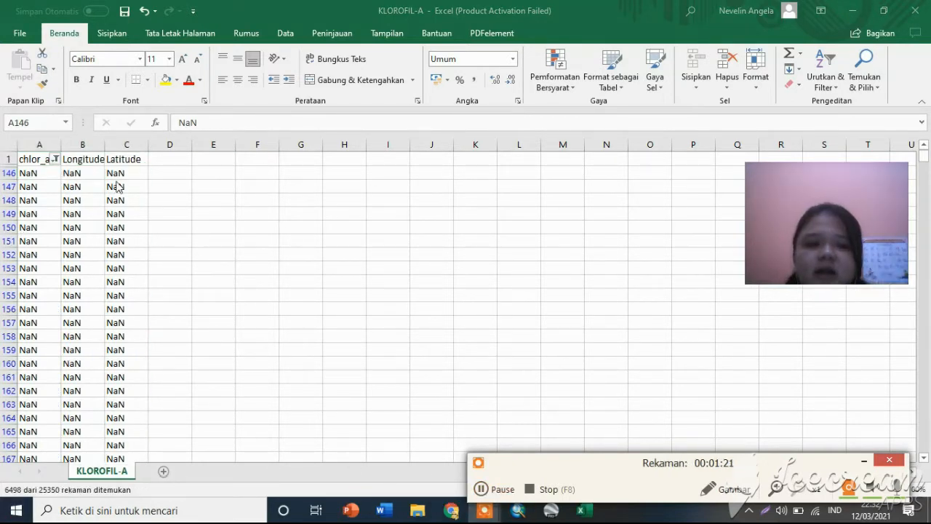
left_click(482, 490)
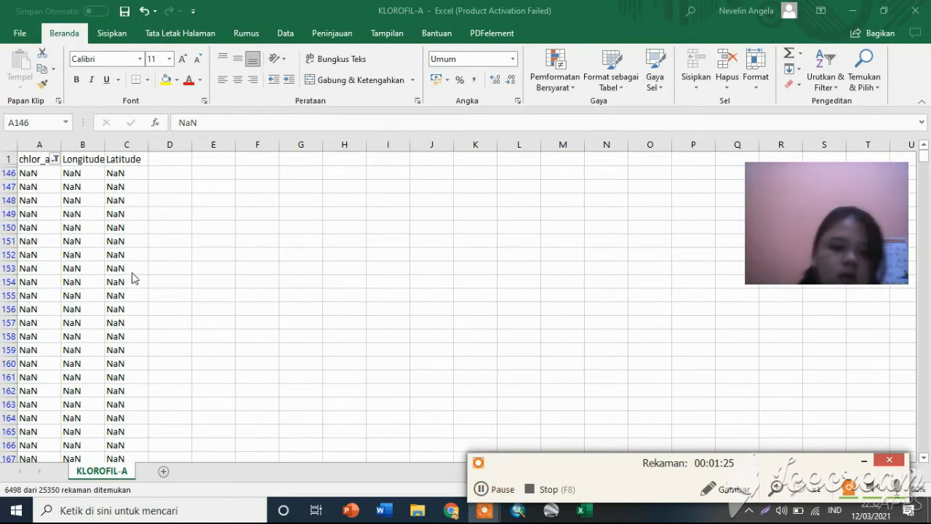
left_click(131, 267)
right_click(131, 267)
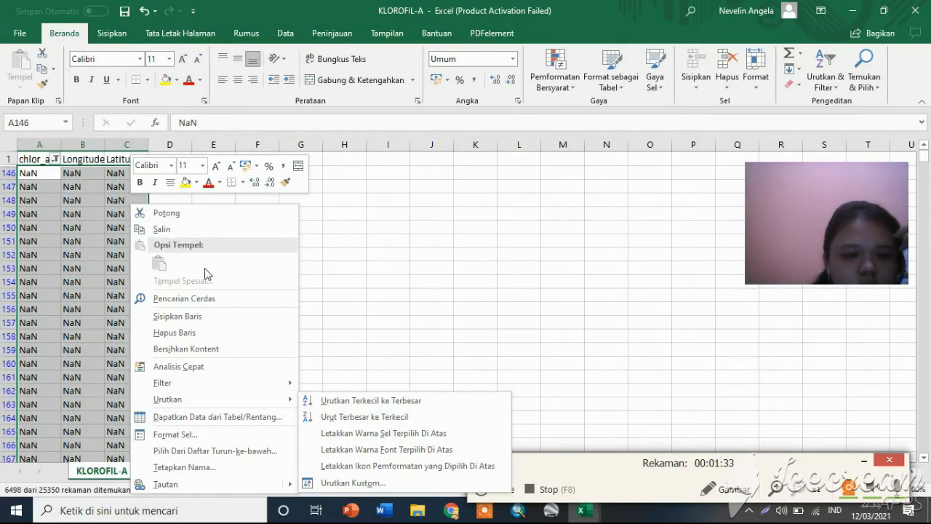
left_click(481, 491)
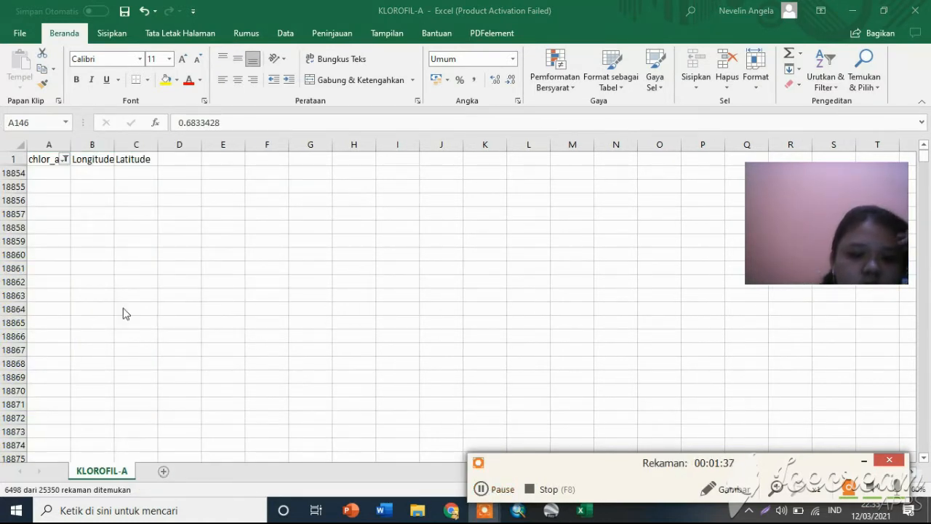
Reset the chlor_a column's filter to show all remaining chlorophyll rows.
left_click(66, 161)
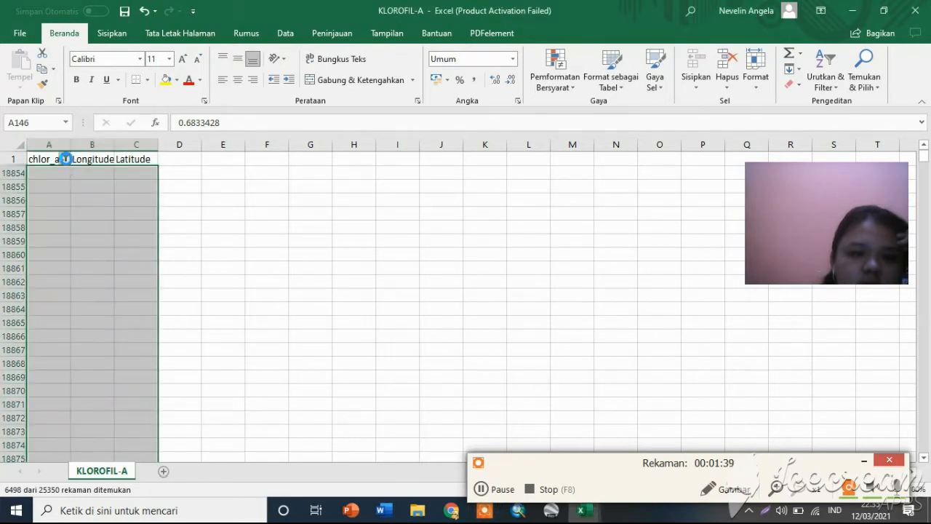
left_click(66, 158)
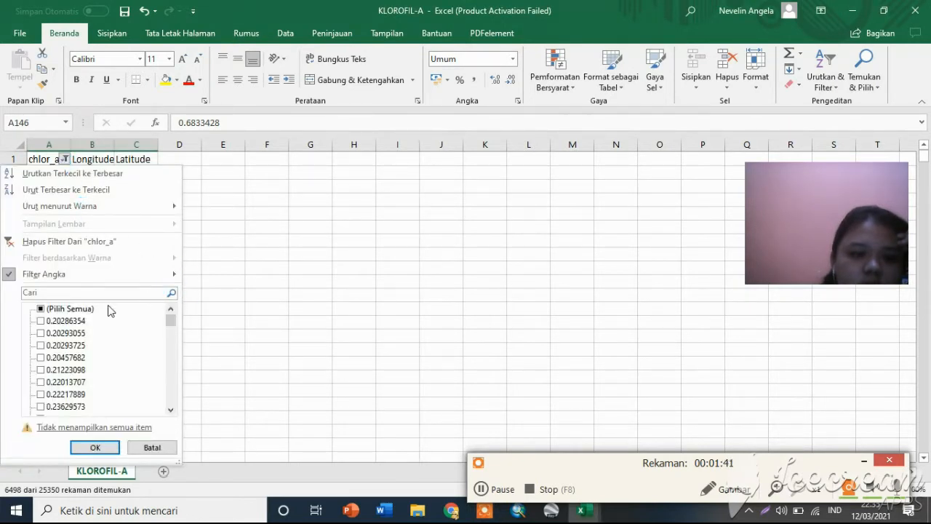
left_click(96, 447)
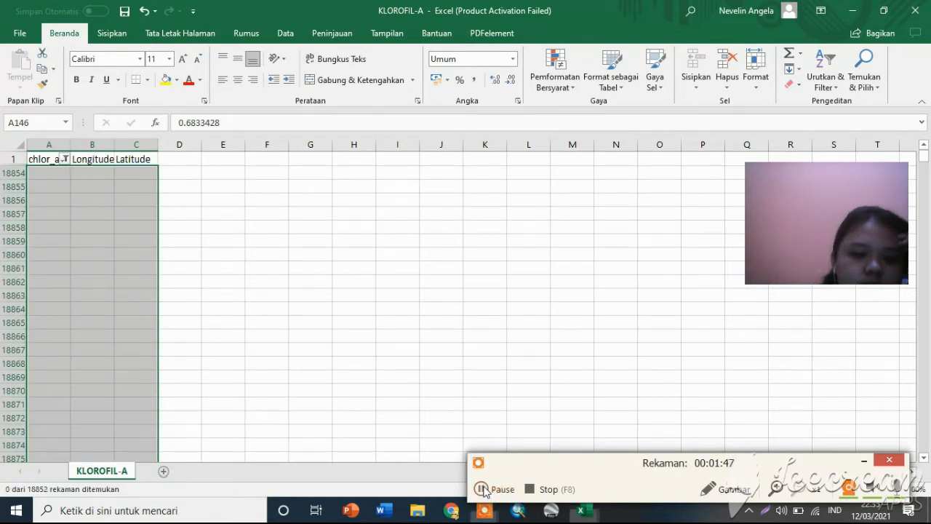
left_click(499, 490)
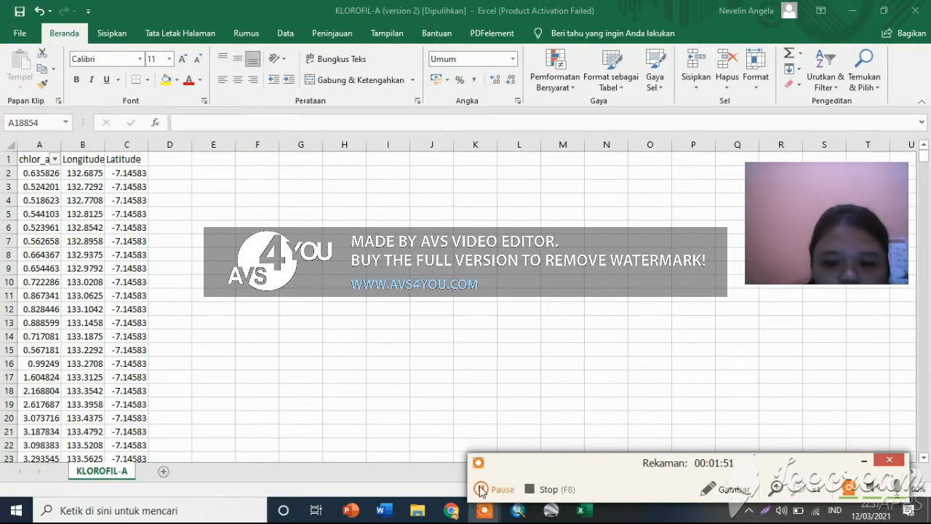
left_click(481, 490)
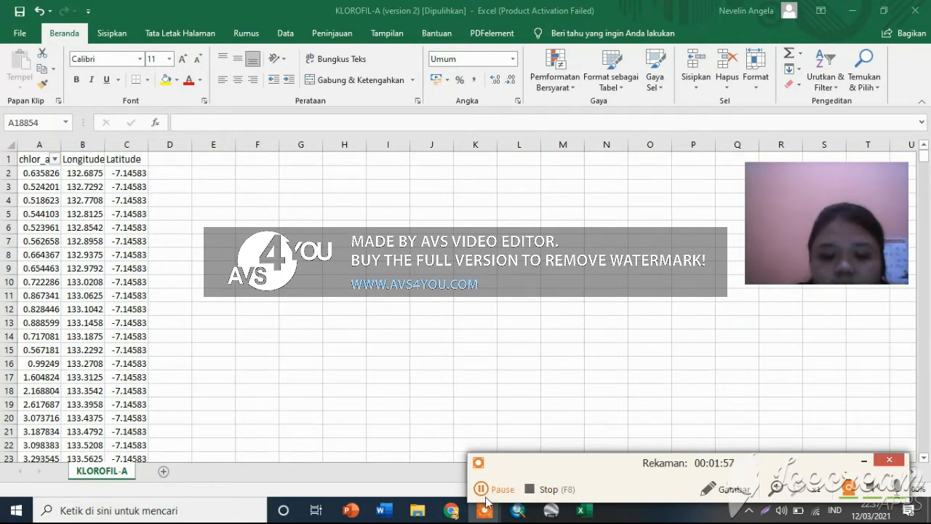
left_click(494, 493)
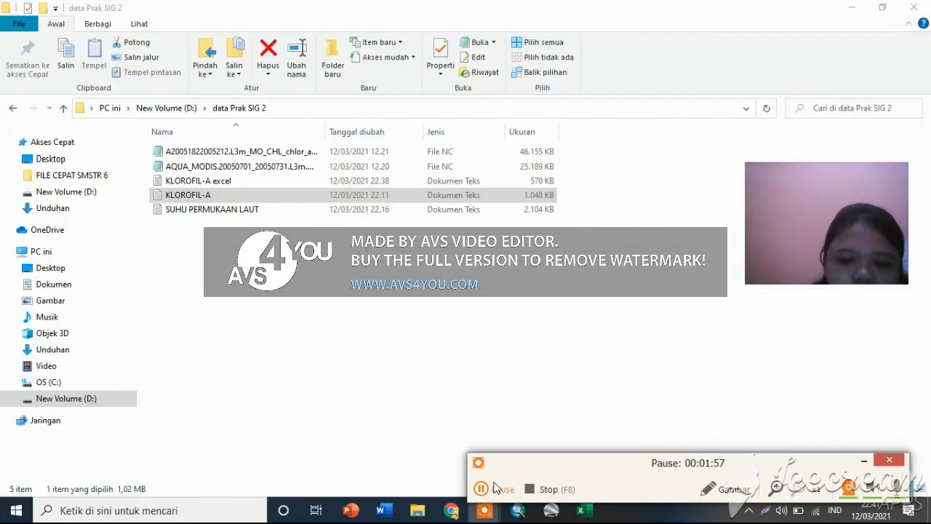
left_click(497, 489)
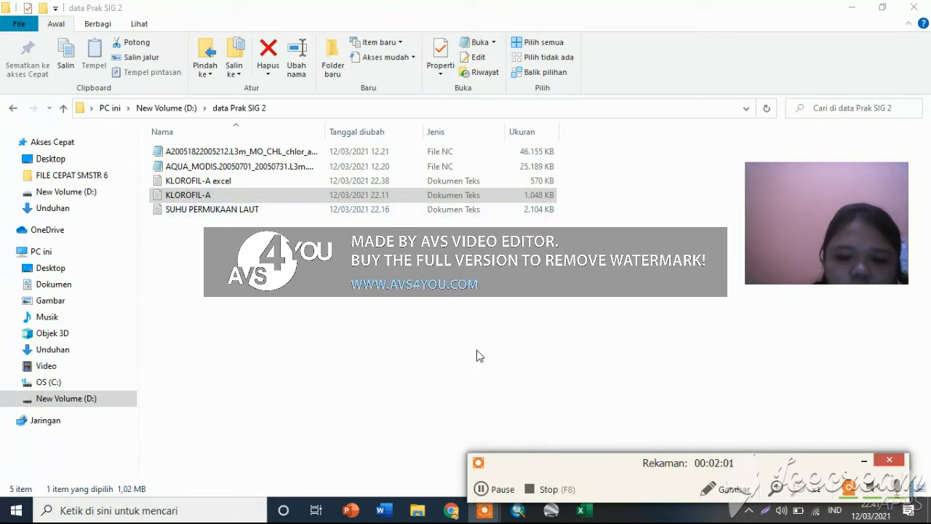
Start Excel, dismiss the Office activation notice and create a blank workbook.
left_click(585, 513)
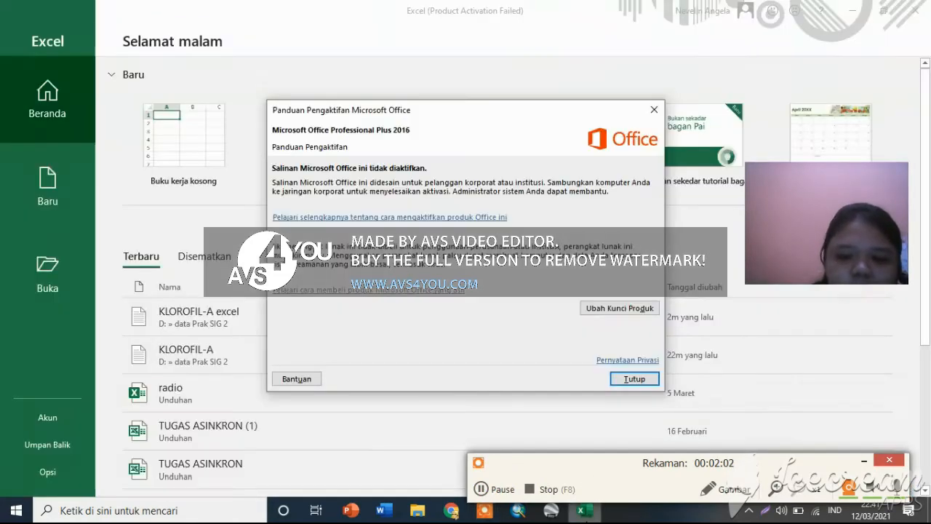
left_click(634, 379)
left_click(220, 121)
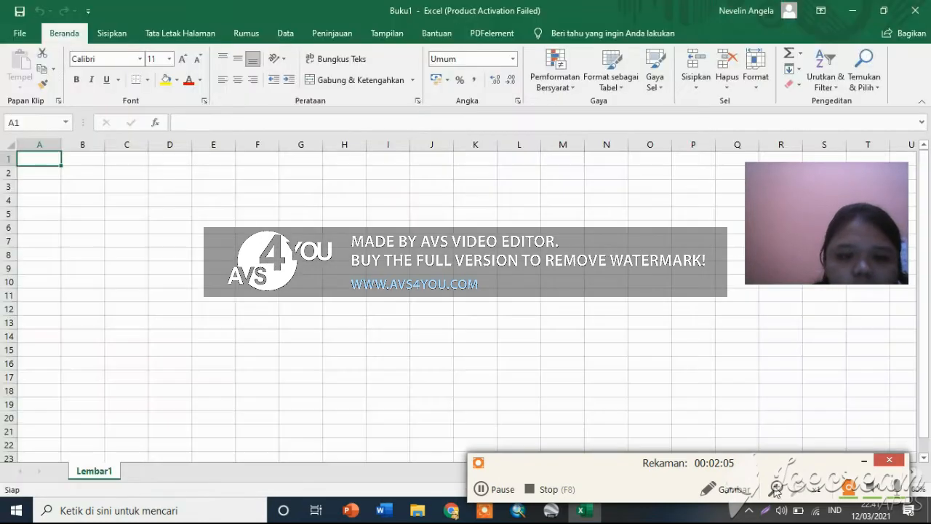
Switch to File Explorer and open the SUHU PERMUKAAN LAUT text file from the data Prak SIG 2 folder in Excel.
left_click(418, 510)
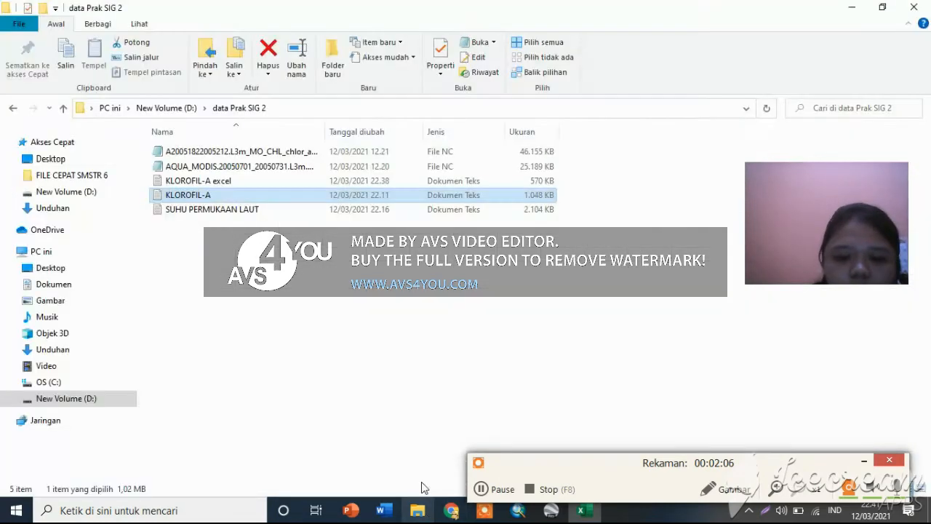
double_click(237, 209)
left_click_drag(595, 521, 505, 349)
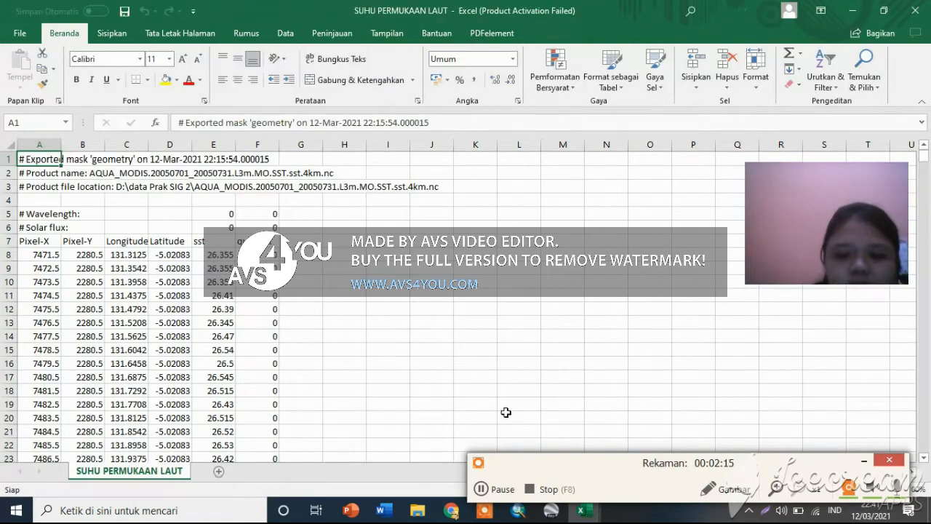
left_click(486, 490)
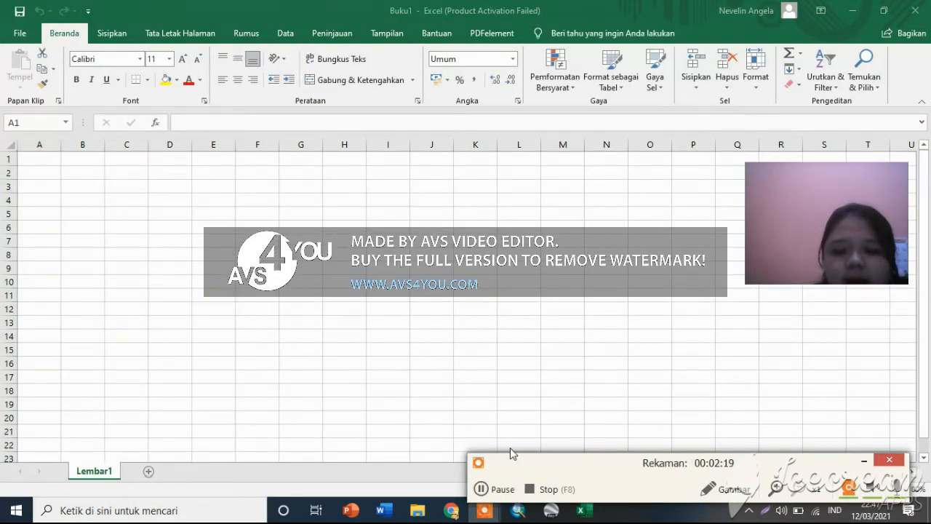
Close the blank Excel workbook and switch to ArcMap.
left_click(417, 510)
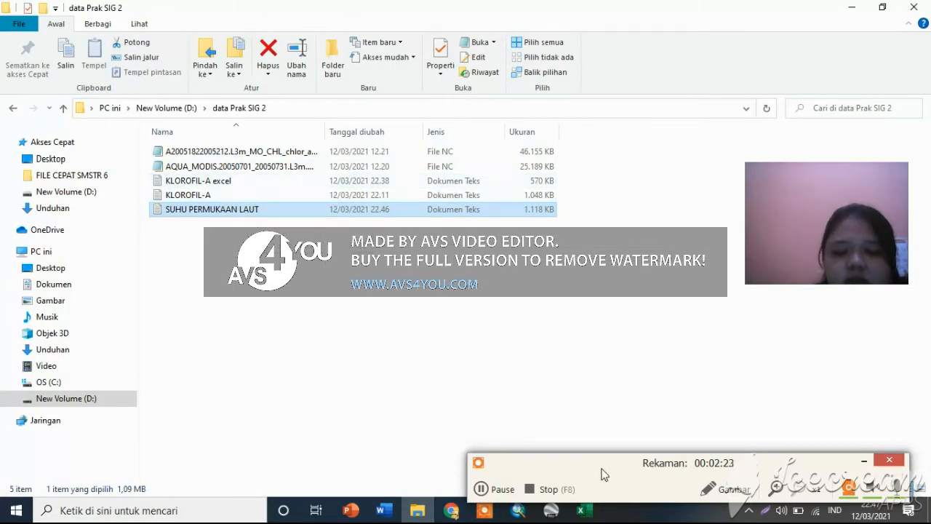
left_click(593, 513)
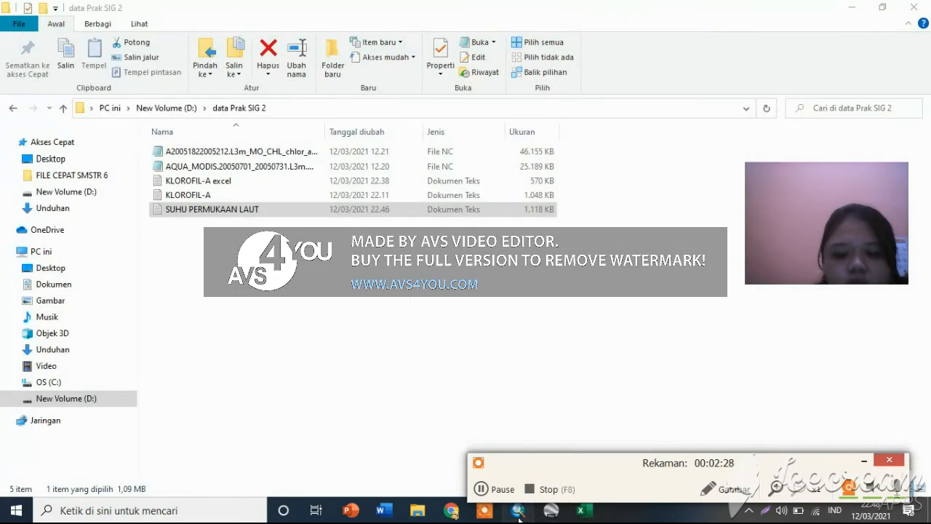
left_click(518, 512)
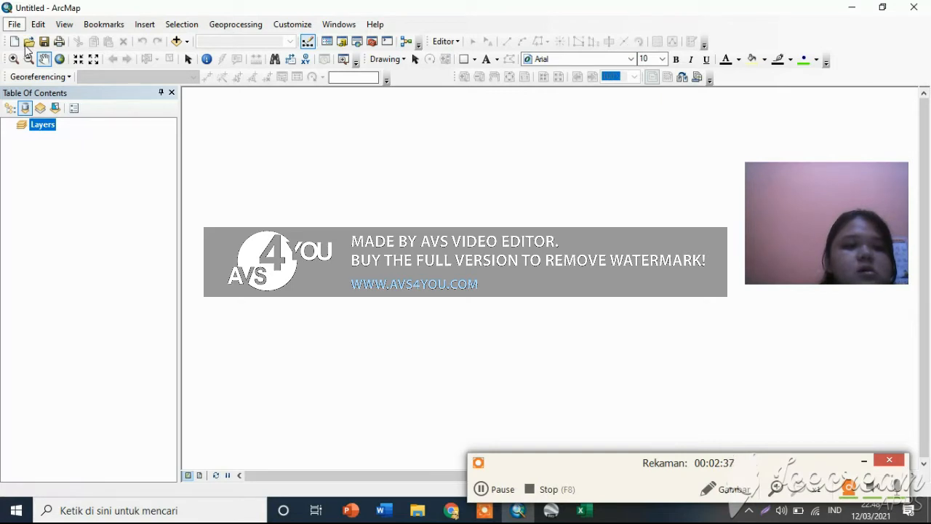
left_click(486, 491)
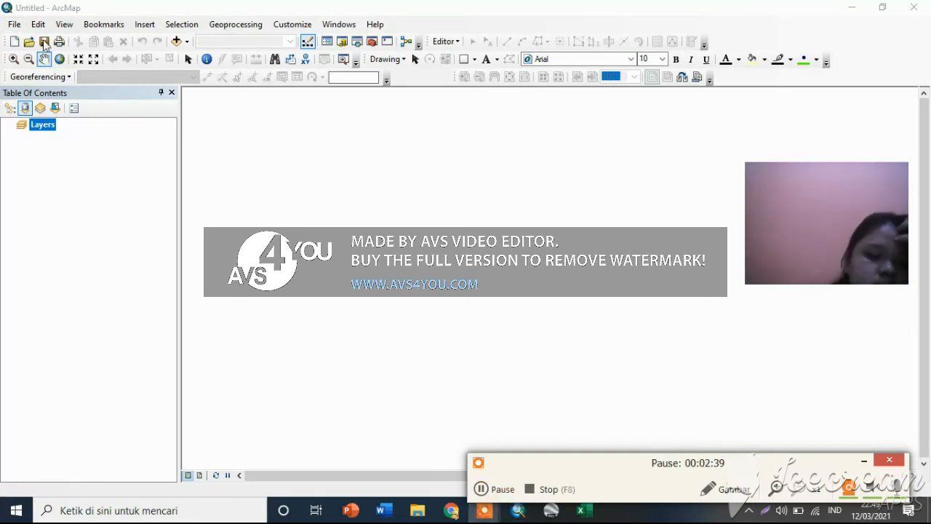
Open the Add XY Data dialog for the empty map document.
left_click(16, 26)
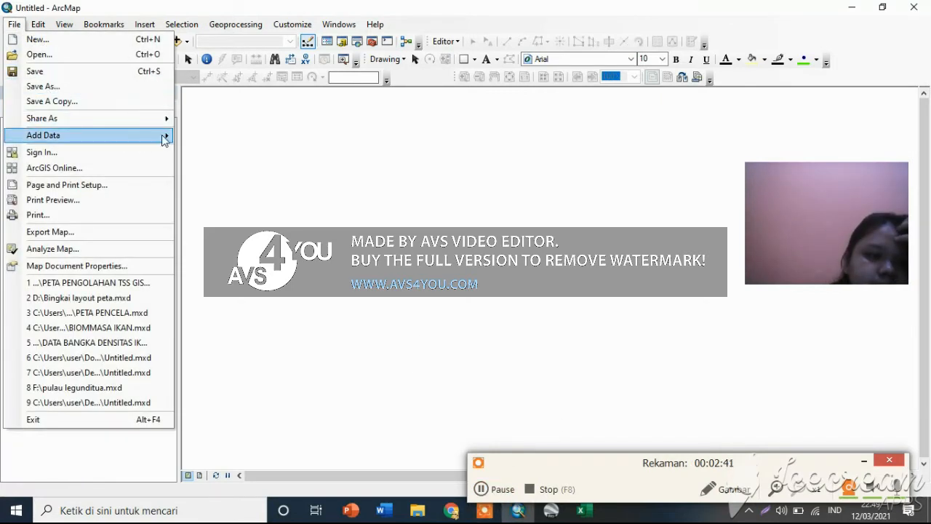
mouse_move(167, 140)
left_click(304, 191)
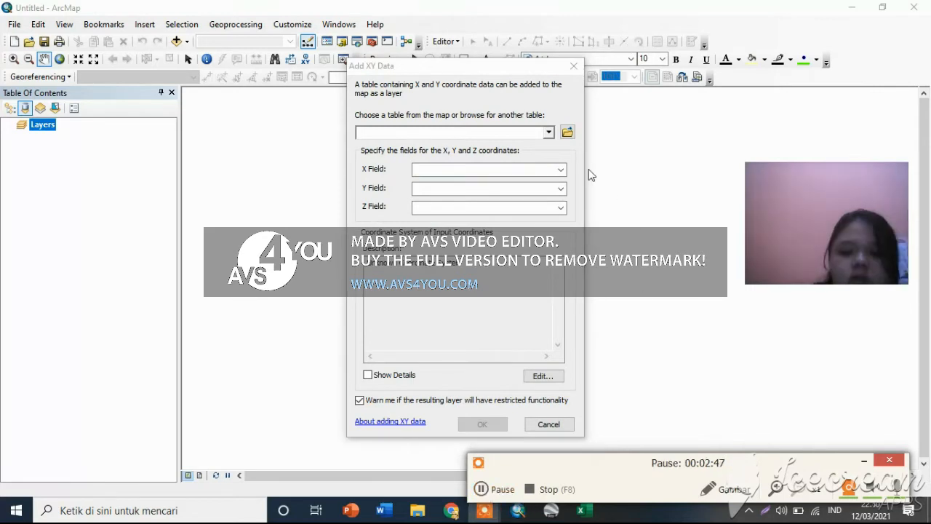
left_click(561, 169)
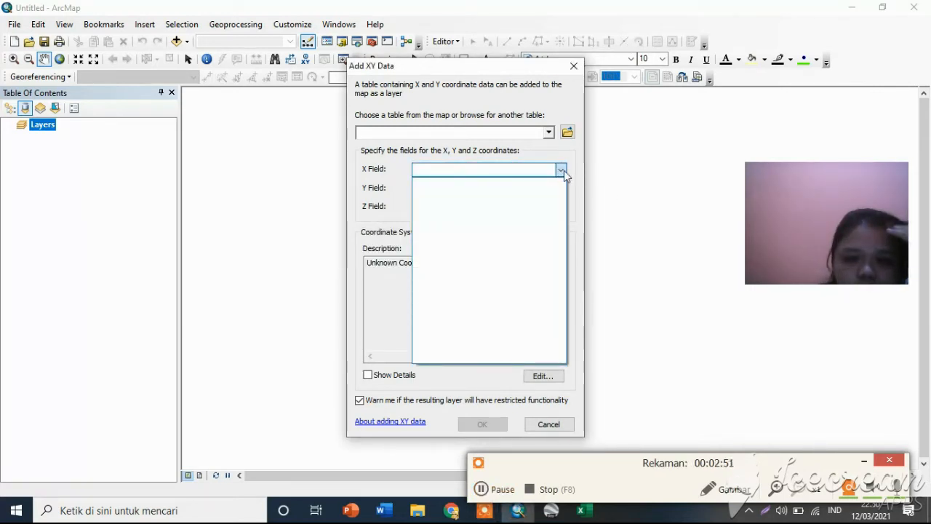
left_click(562, 170)
left_click(559, 169)
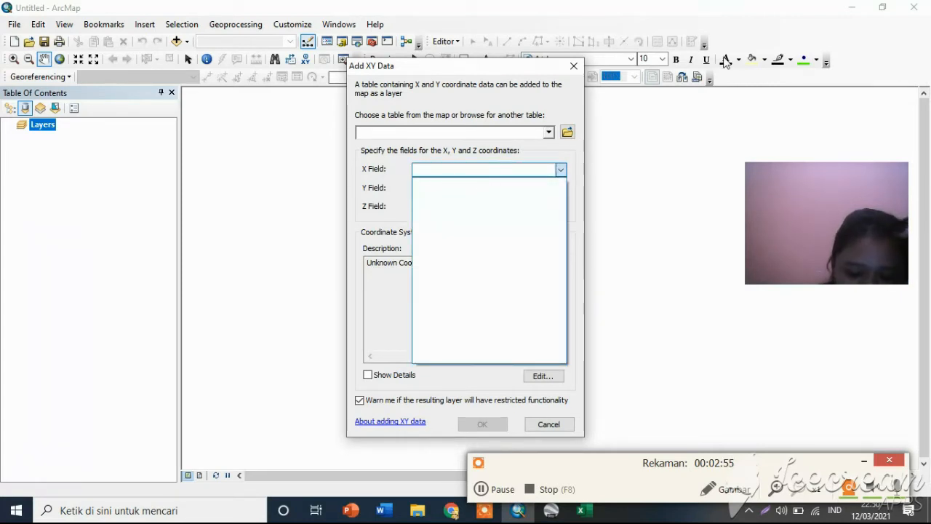
Choose KLOROFIL-A.txt from the data Prak SIG 2 folder as the coordinate table.
left_click(567, 133)
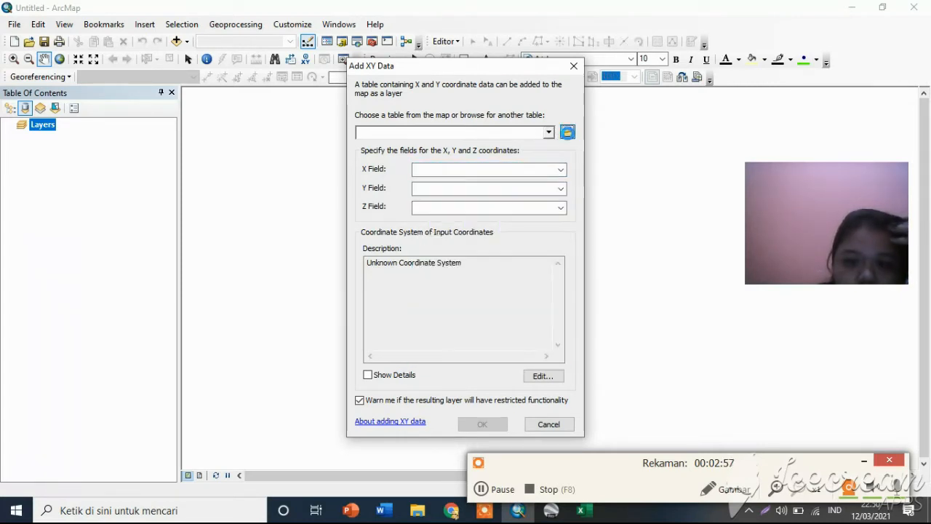
left_click(567, 133)
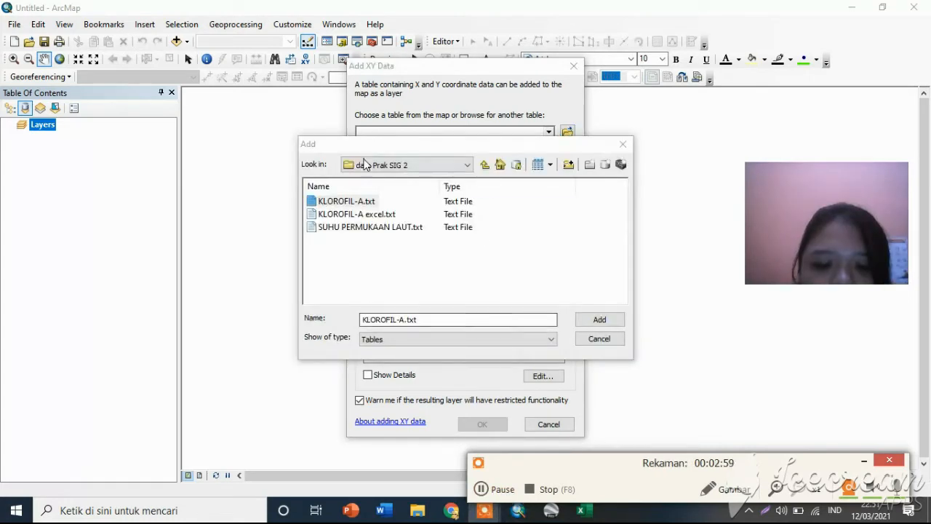
left_click(585, 325)
Assign Longitude as the X field, Latitude as the Y field and chlor_a as the Z field.
left_click(536, 169)
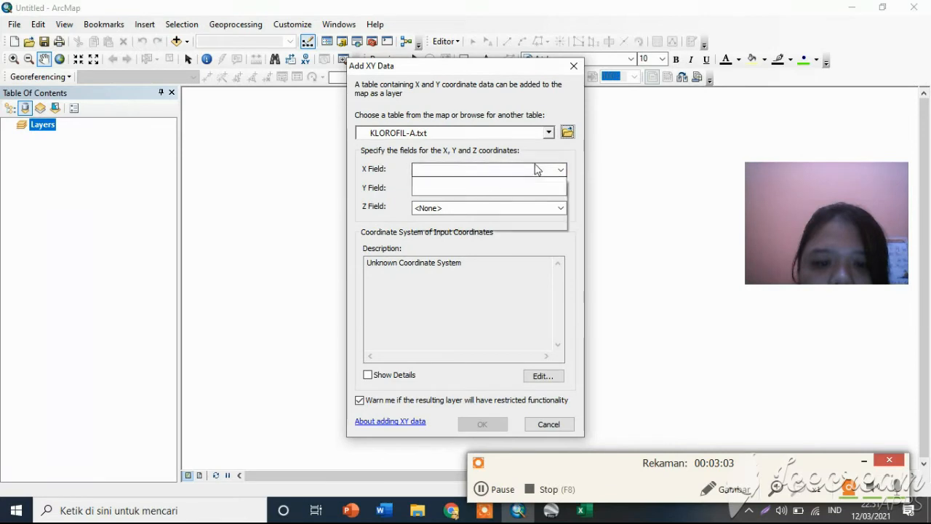
left_click(559, 170)
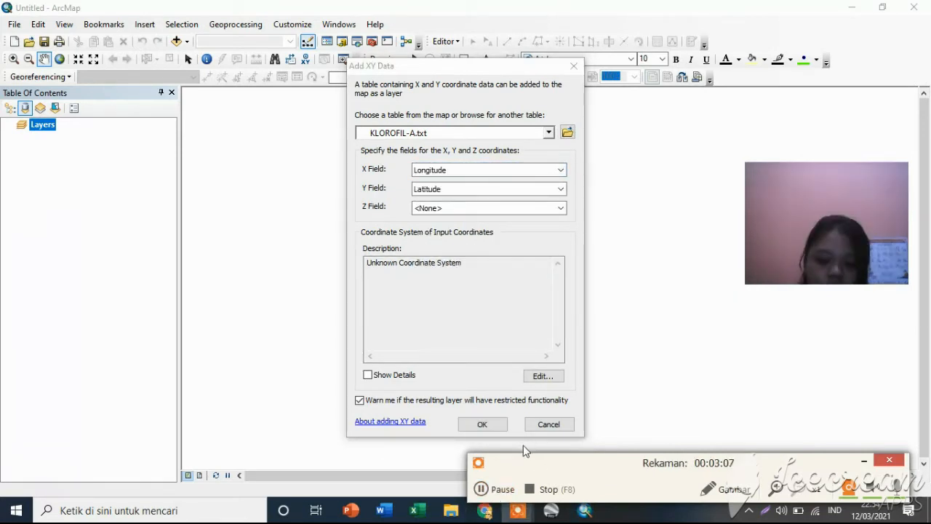
left_click(559, 208)
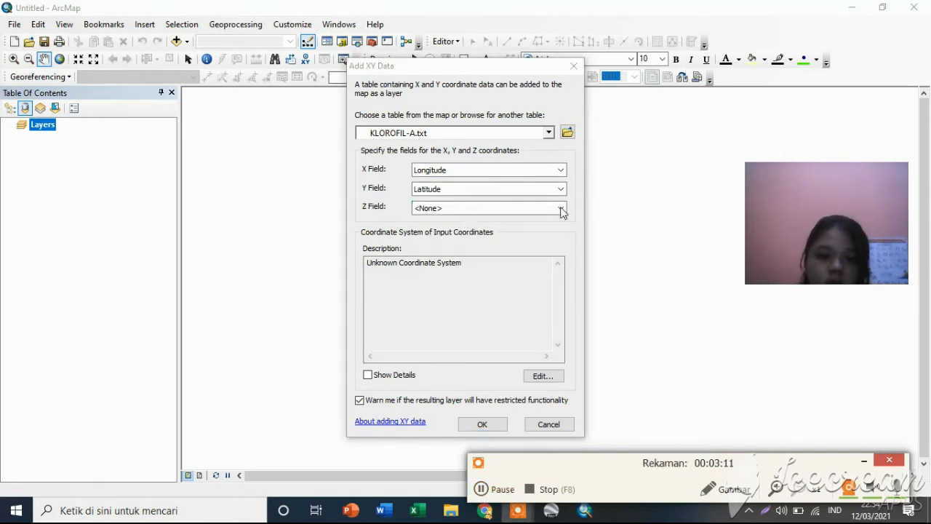
left_click(561, 210)
left_click(470, 230)
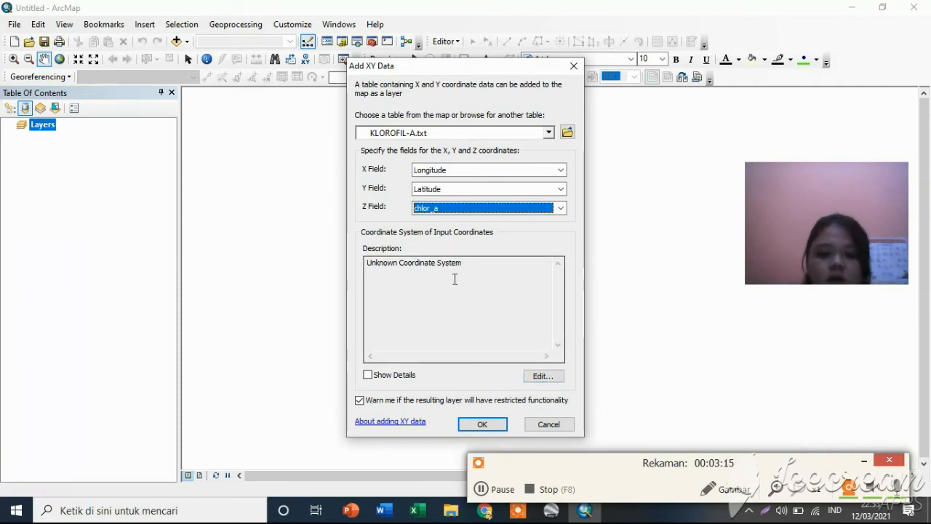
Search the coordinate systems for "wgs" and select the geographic system WGS 1984 for the input coordinates.
left_click(539, 384)
left_click(545, 377)
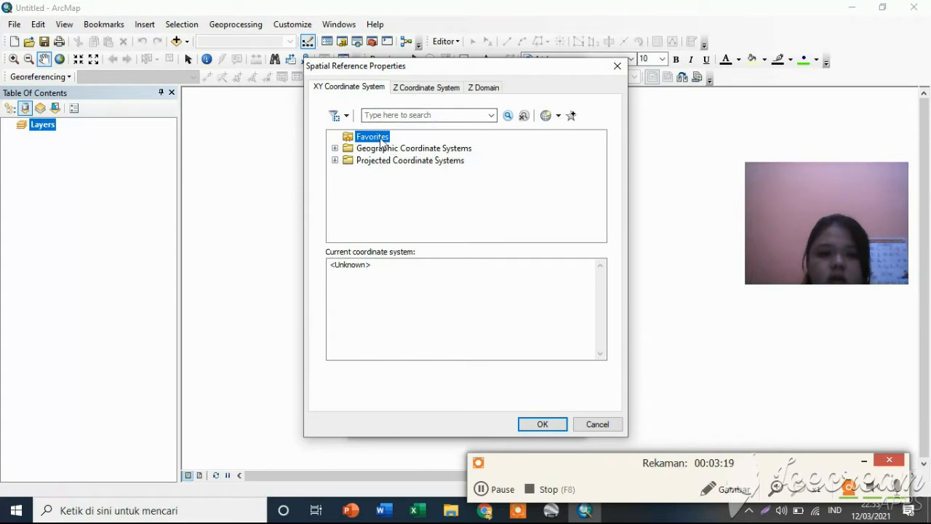
left_click(416, 116)
type("wgs")
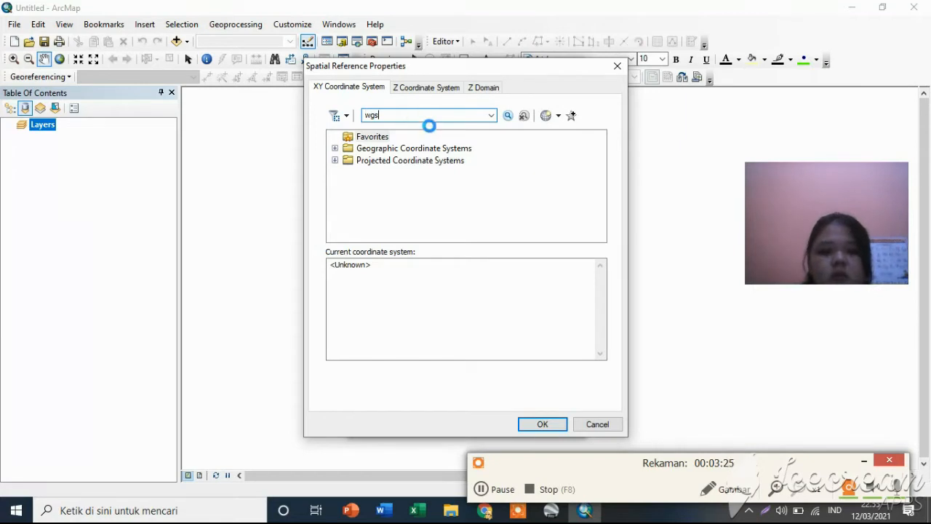
left_click(484, 493)
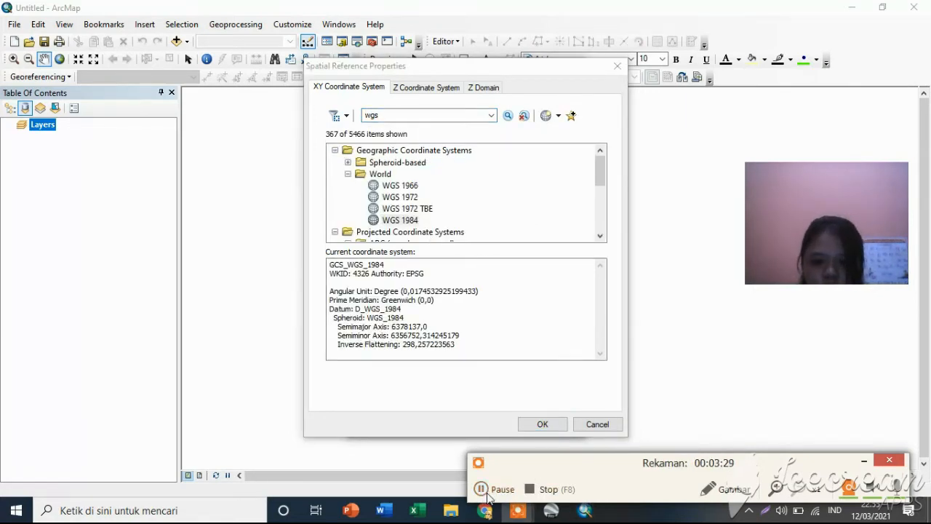
left_click(488, 497)
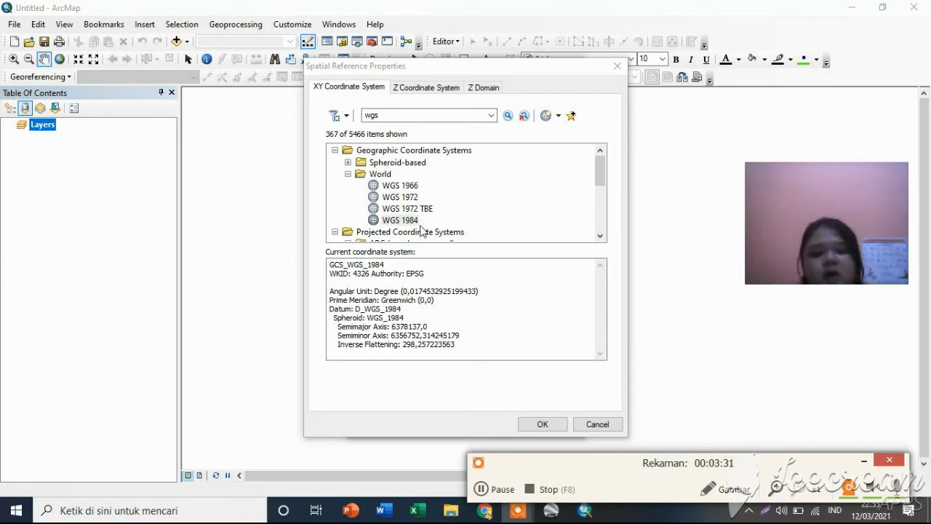
Confirm WGS 1984 as the coordinate system and add the KLOROFIL-A.txt points to the map.
left_click(566, 426)
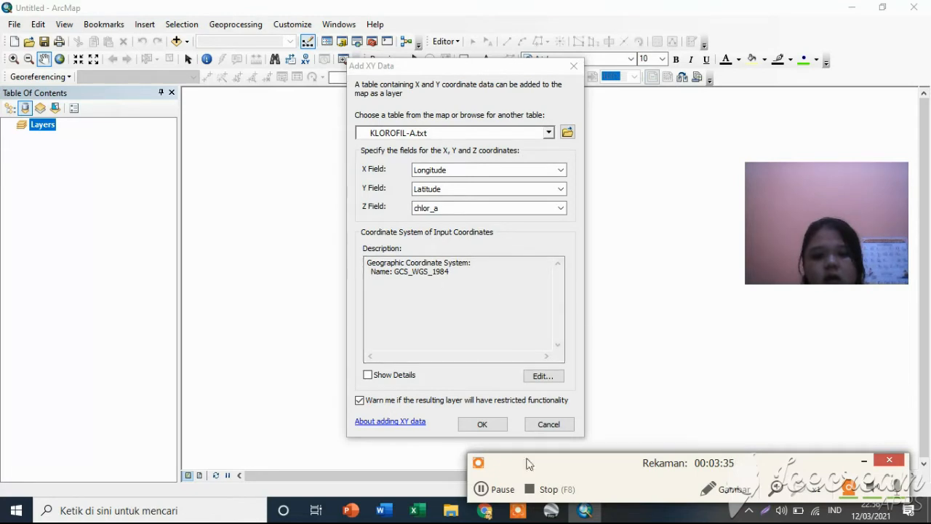
left_click(484, 425)
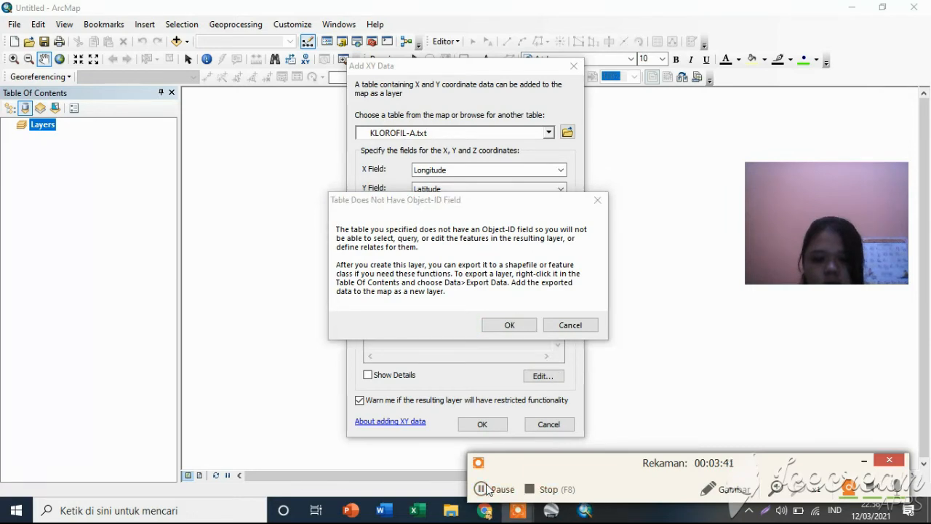
key("Return")
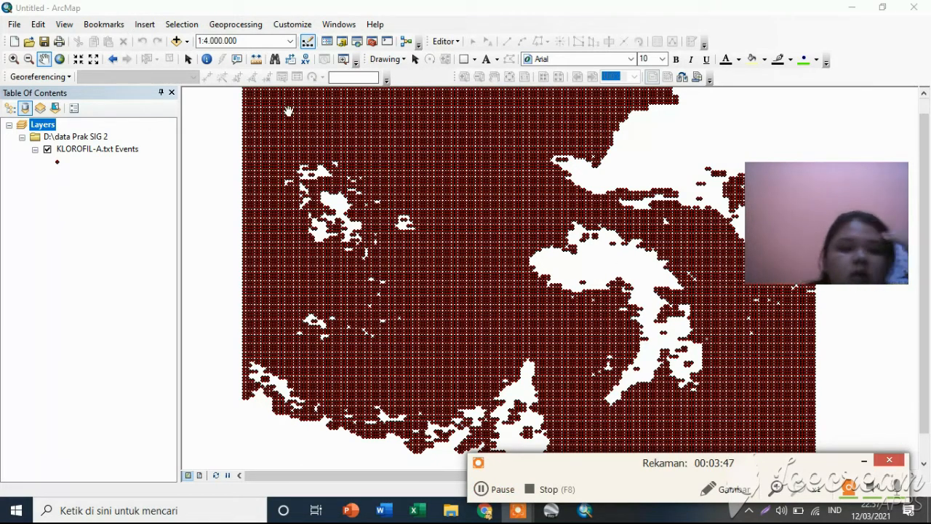
Start another XY data import and choose SUHU PERMUKAAN LAUT.txt from the data Prak SIG 2 folder as its table.
left_click(14, 24)
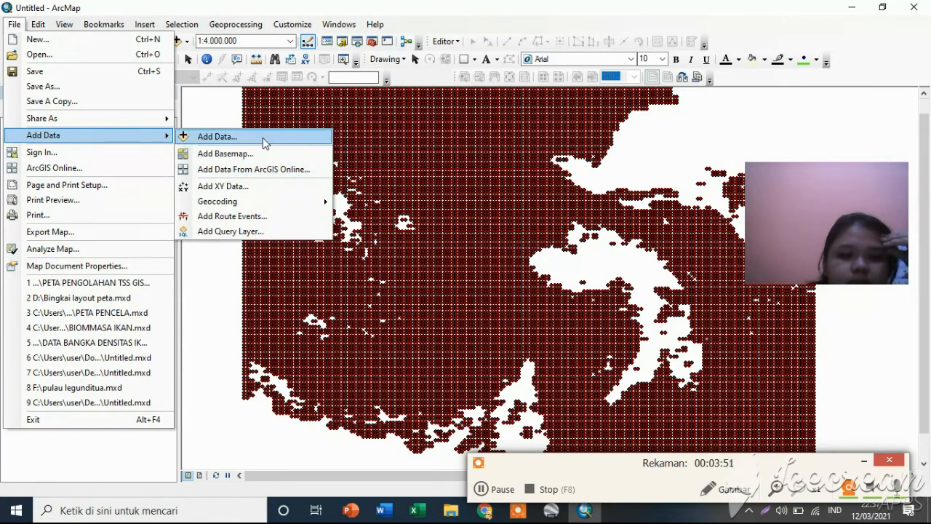
left_click(272, 190)
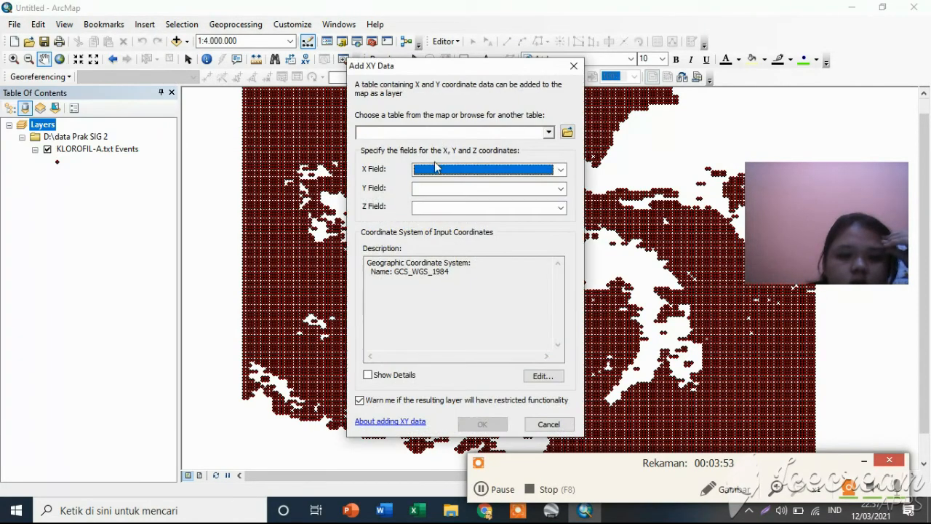
left_click(571, 134)
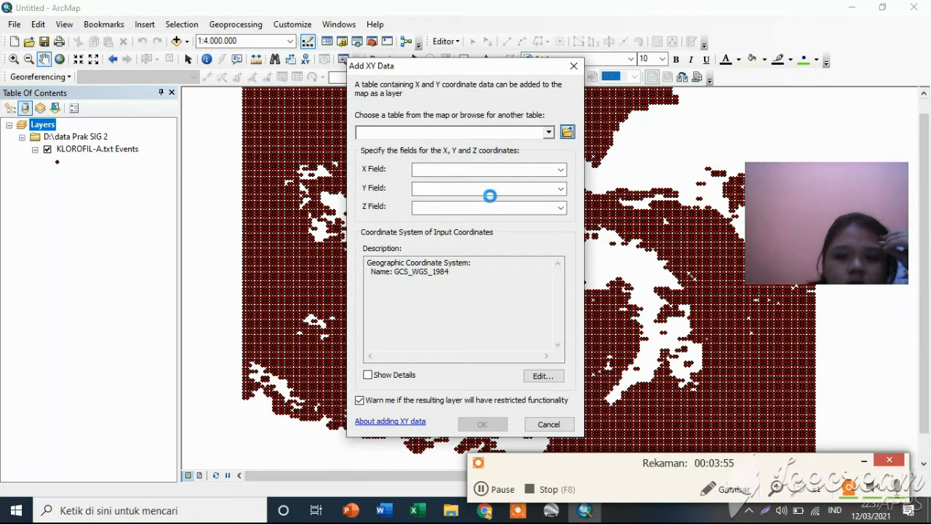
left_click(379, 215)
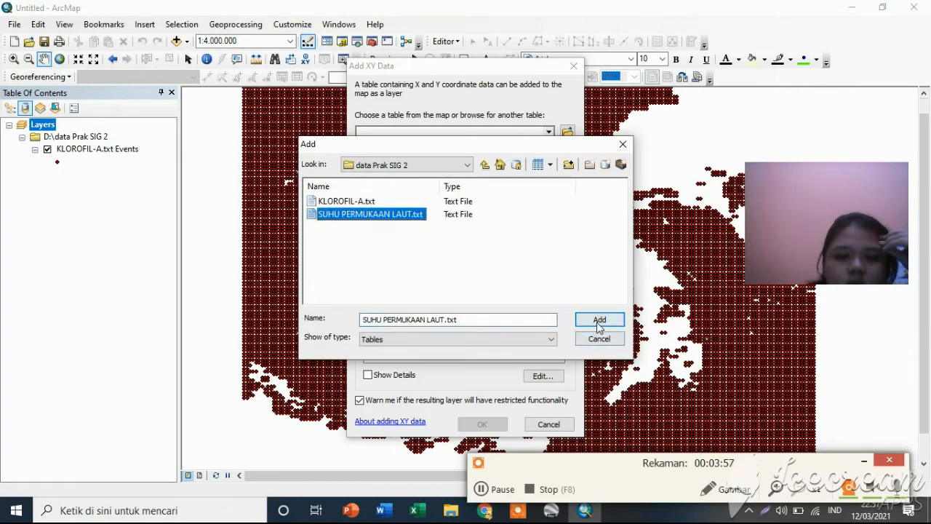
left_click(599, 320)
Assign sst as the Z field and add the SUHU PERMUKAAN LAUT.txt points to the map.
left_click(451, 209)
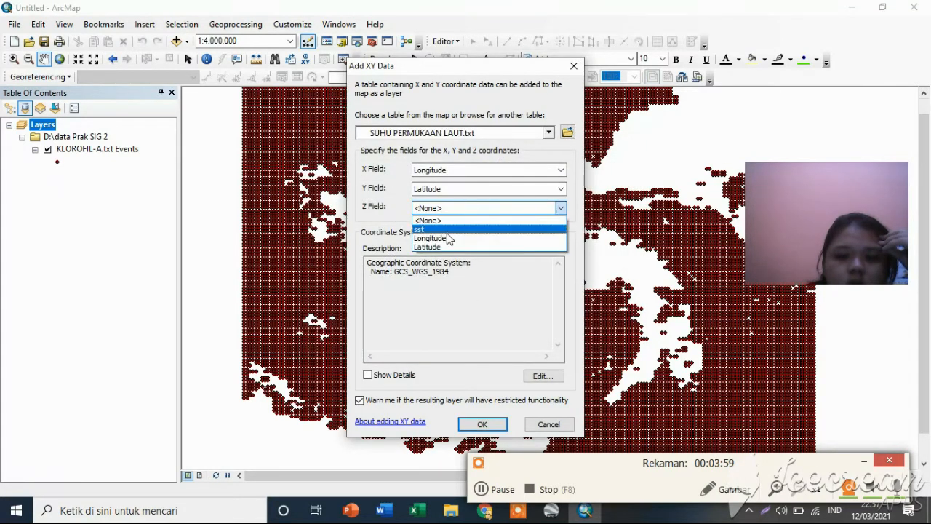
left_click(447, 230)
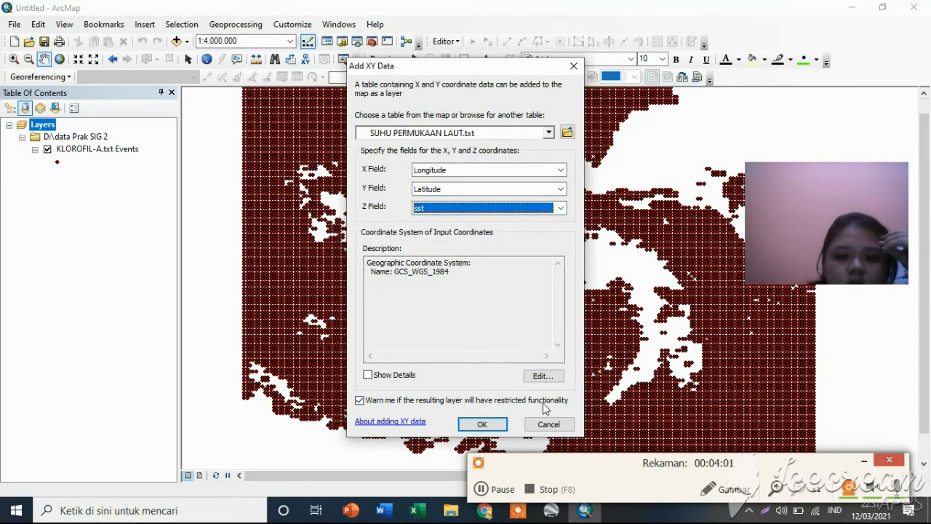
left_click(466, 427)
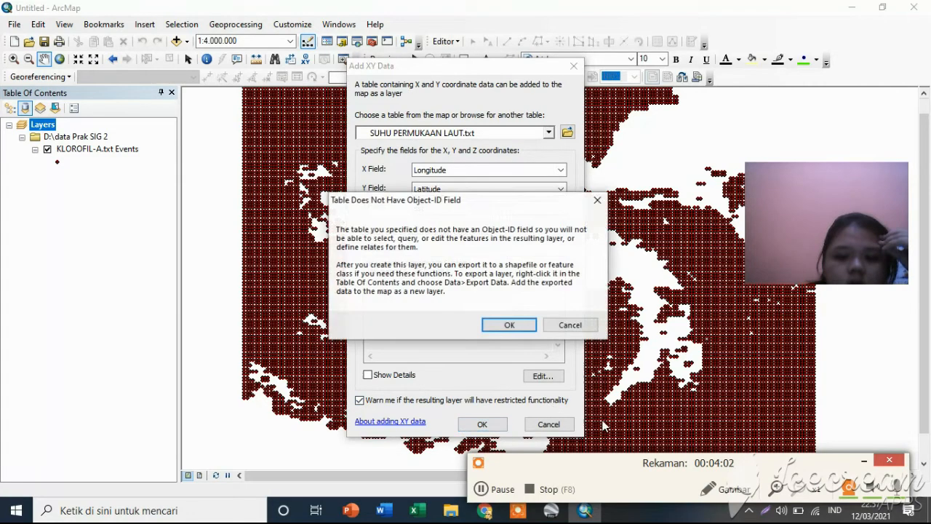
left_click(508, 325)
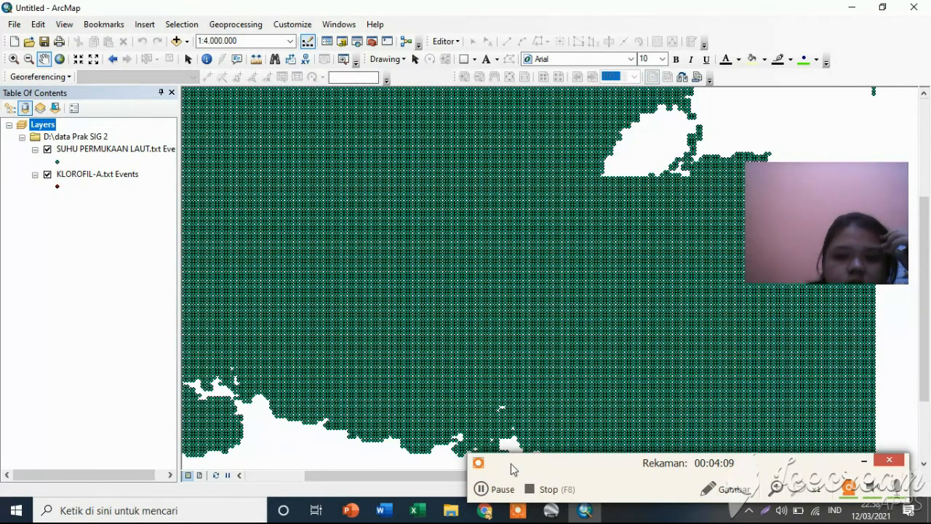
left_click(482, 489)
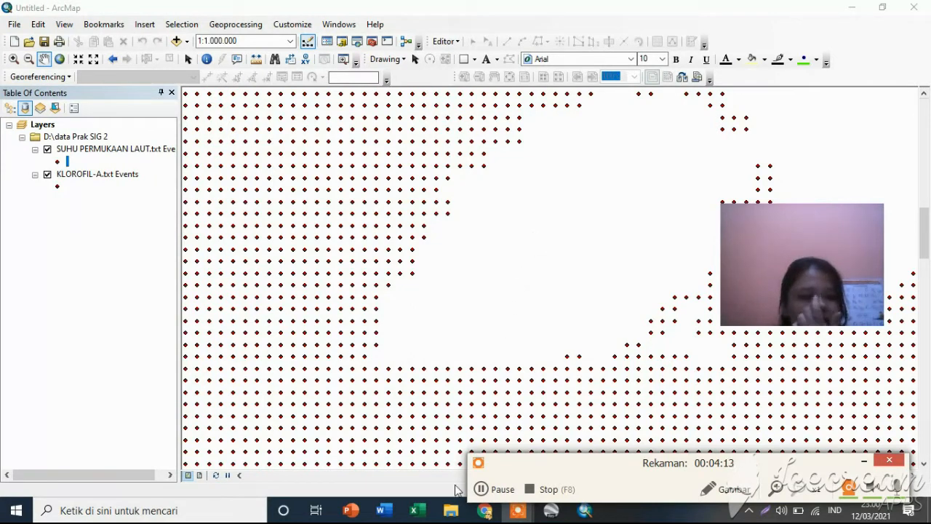
left_click(482, 489)
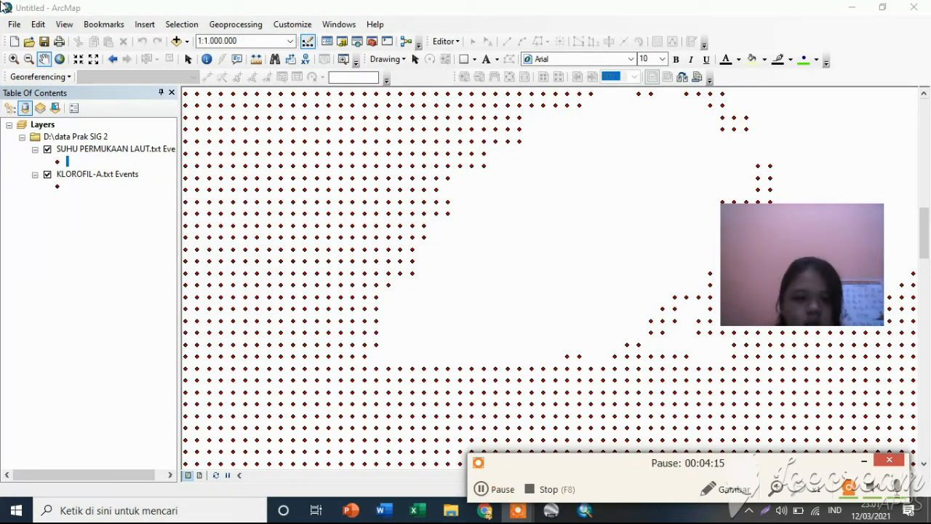
key("F7")
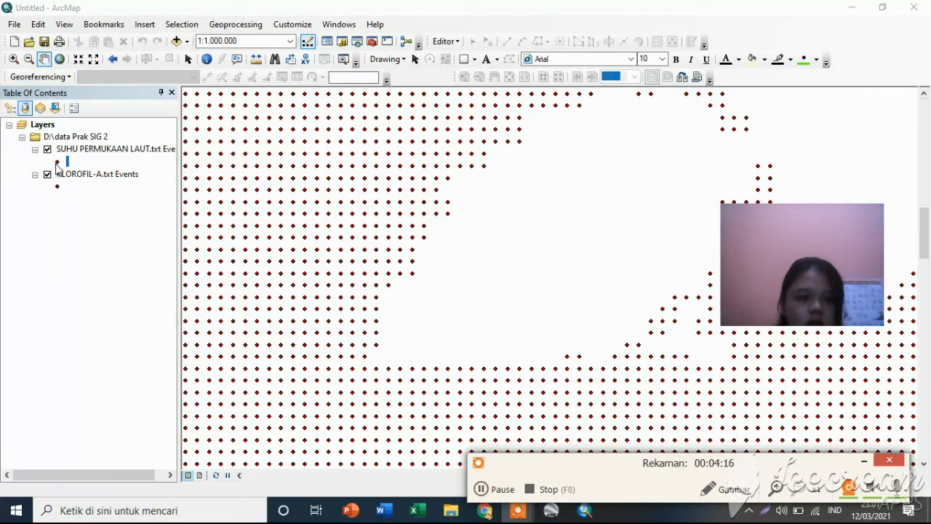
right_click(58, 168)
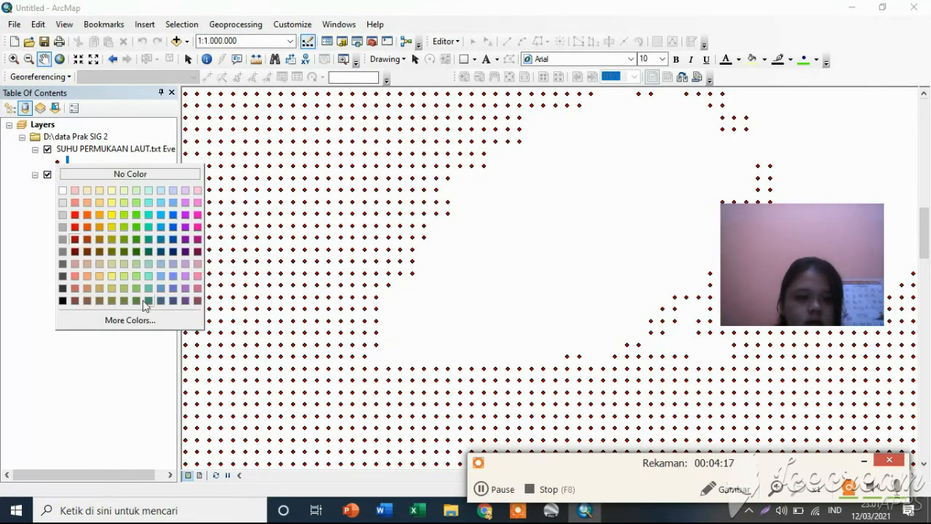
Export all features of the SUHU PERMUKAAN LAUT.txt Events layer as shapefile SPL.shp in the data Prak SIG 2 folder.
left_click(94, 151)
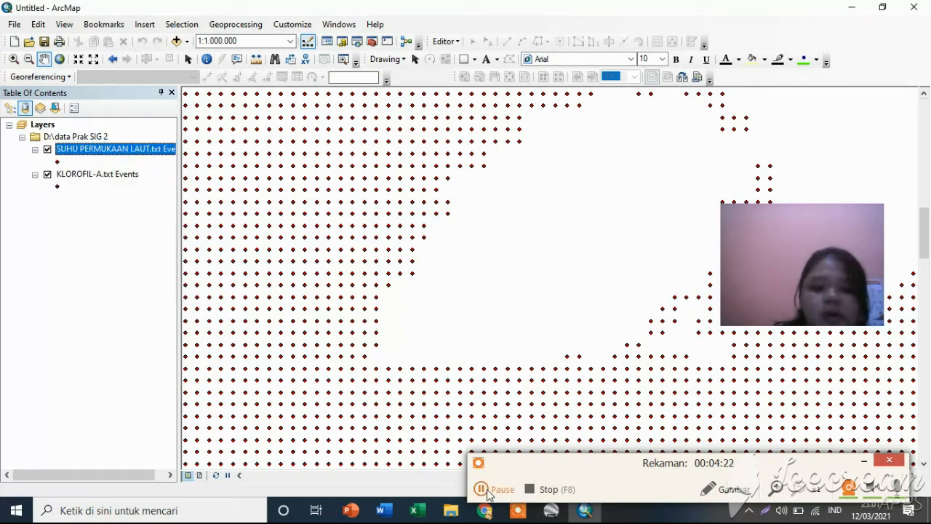
right_click(114, 151)
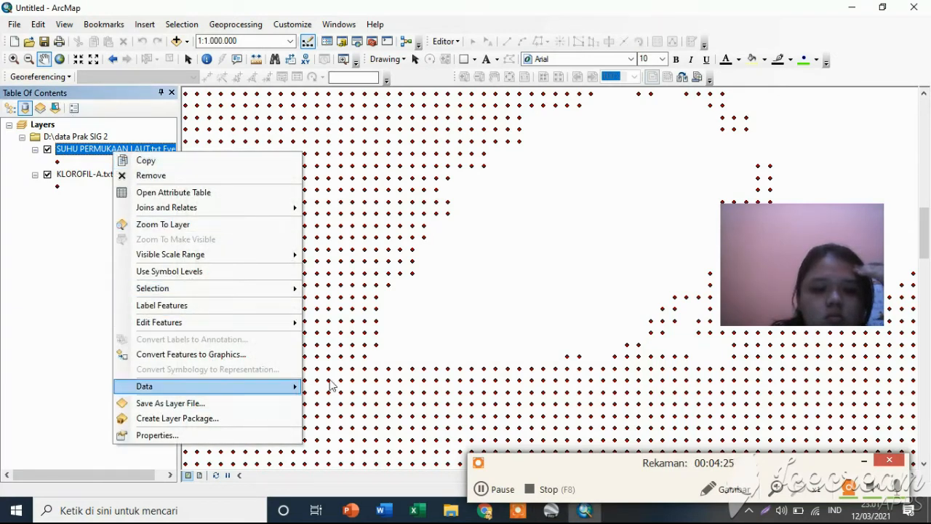
mouse_move(291, 388)
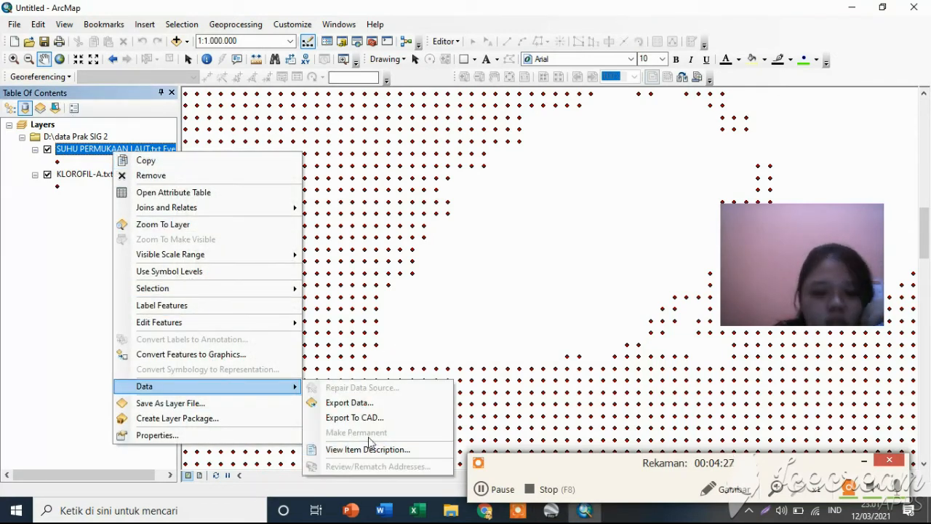
left_click(350, 402)
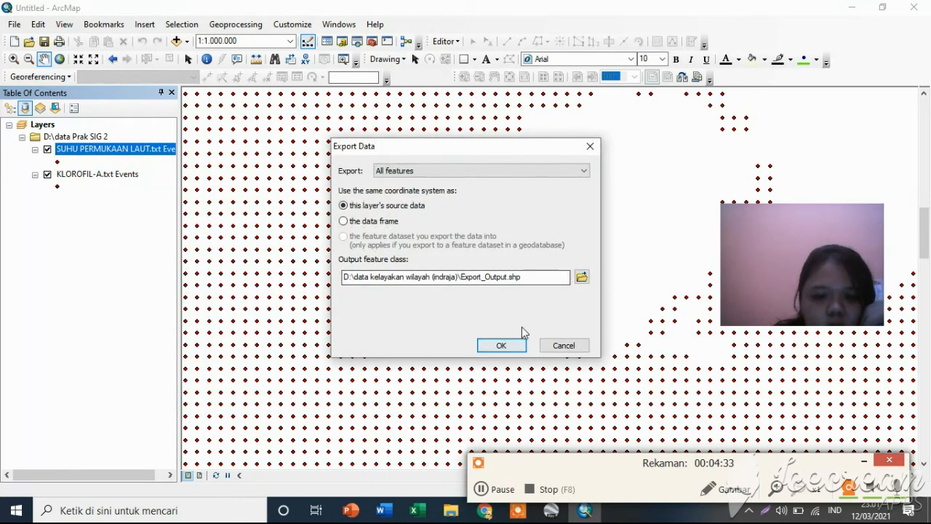
left_click(483, 489)
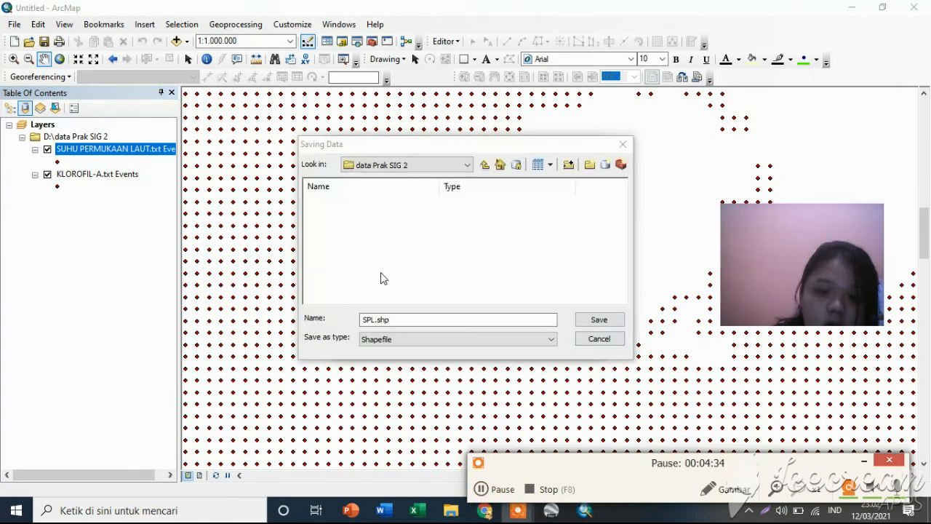
left_click(592, 324)
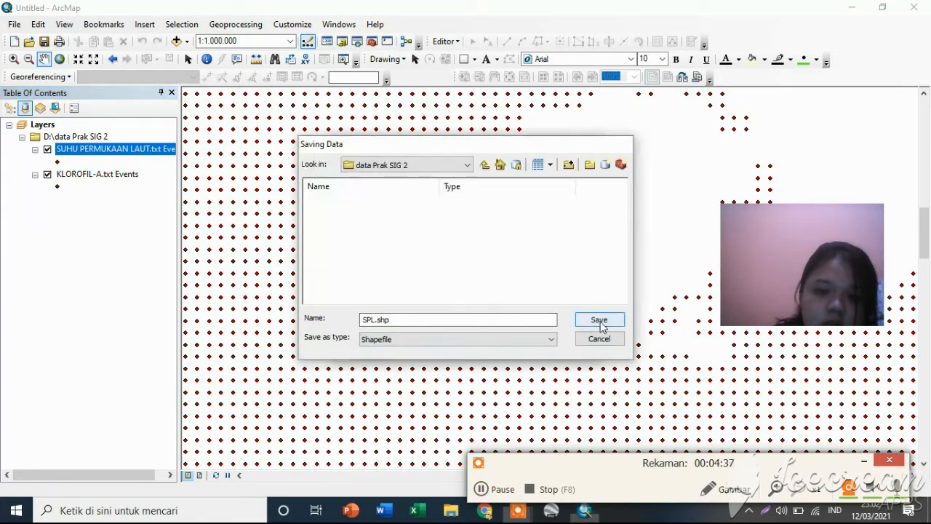
left_click(500, 345)
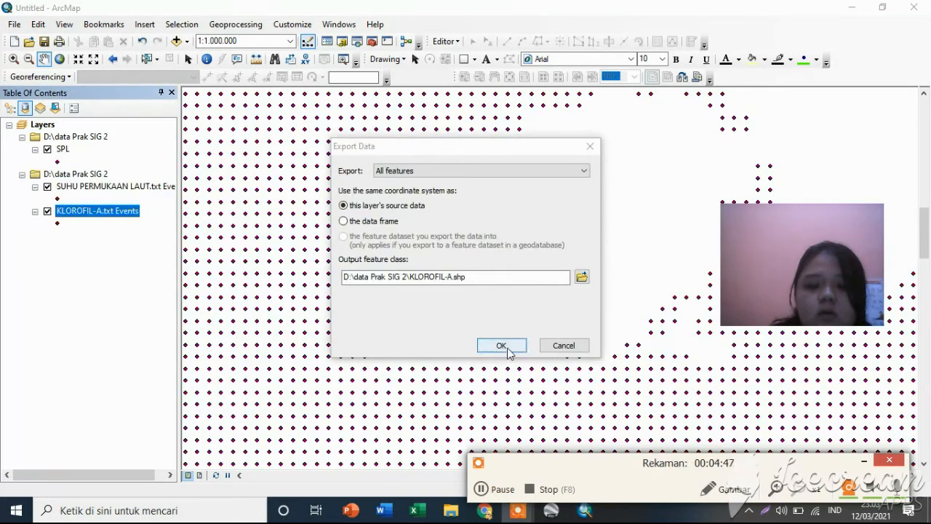
Export the KLOROFIL-A.txt Events layer into the map as shapefile KLOROFIL-A, and remove the group holding both text event layers.
left_click(507, 348)
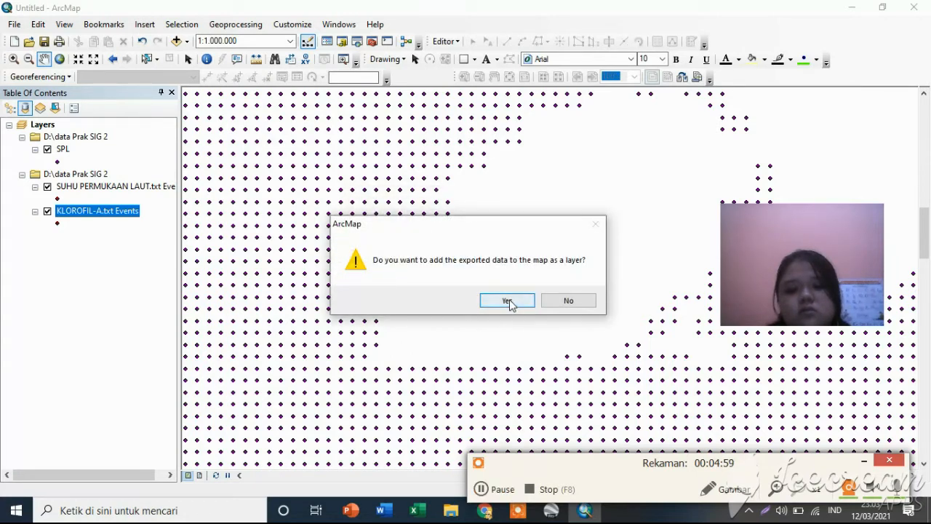
left_click(508, 300)
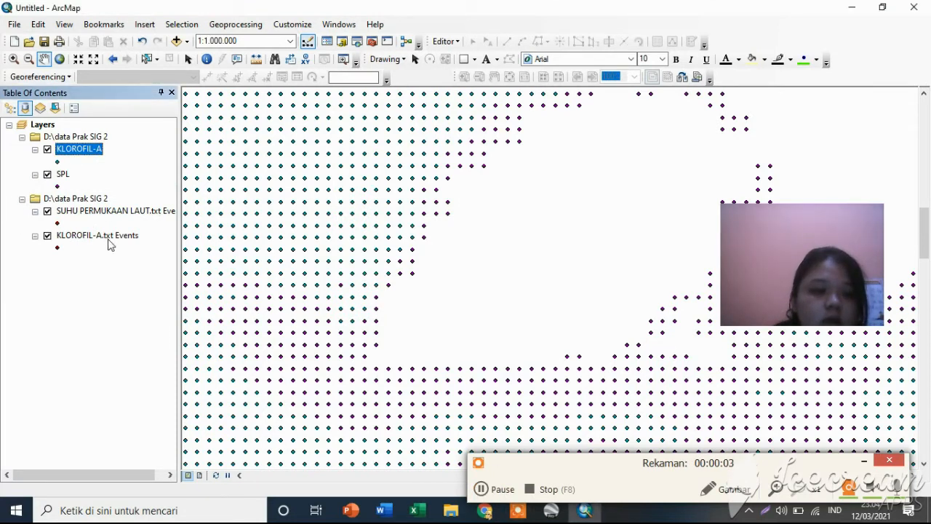
right_click(30, 200)
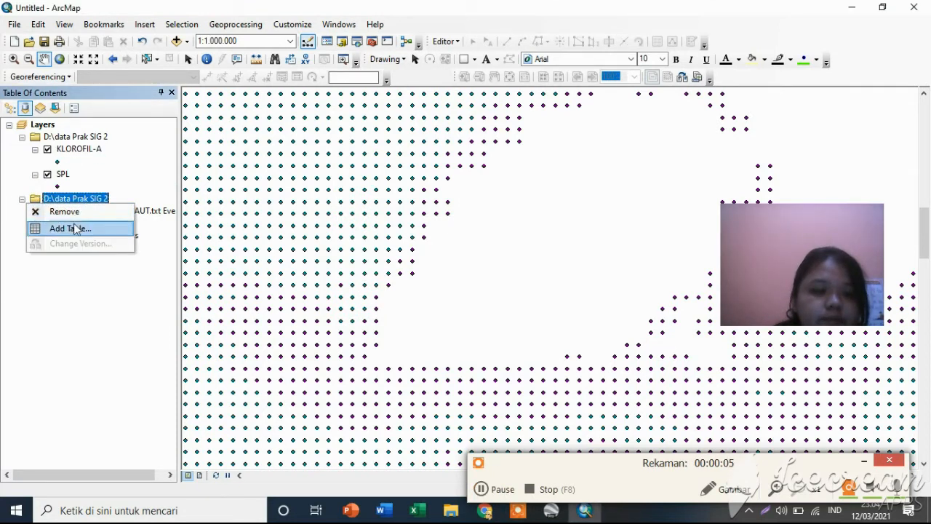
left_click(69, 227)
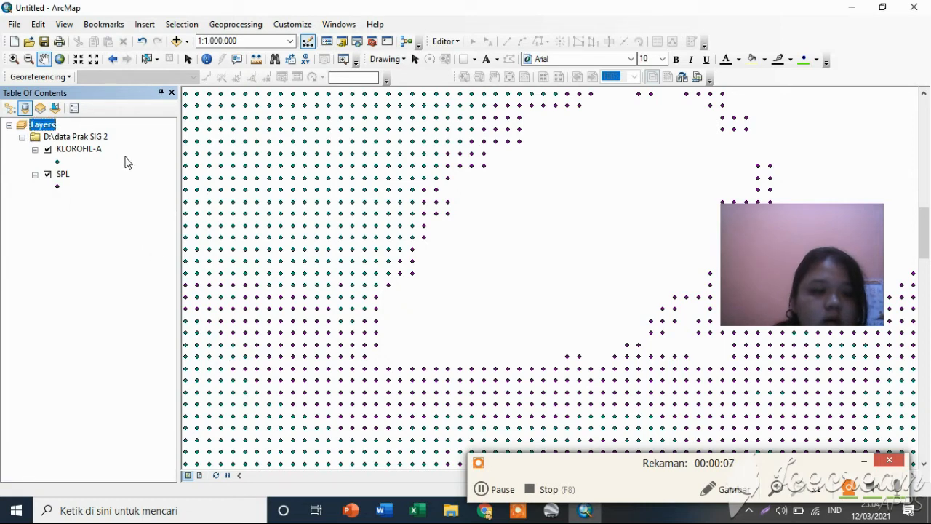
Add the IdKABU_2010 layer from the D:\campur aduk\Shp Indo folder to the Layers data frame.
right_click(52, 129)
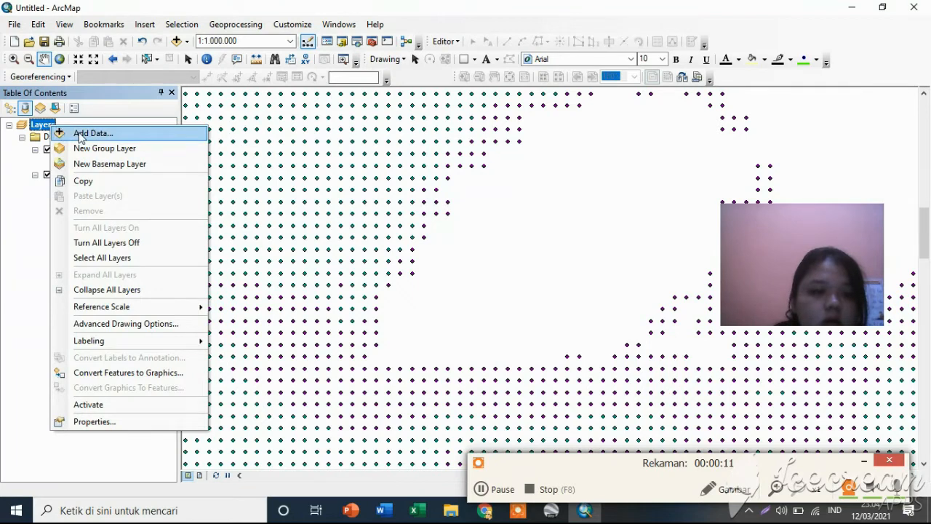
left_click(81, 137)
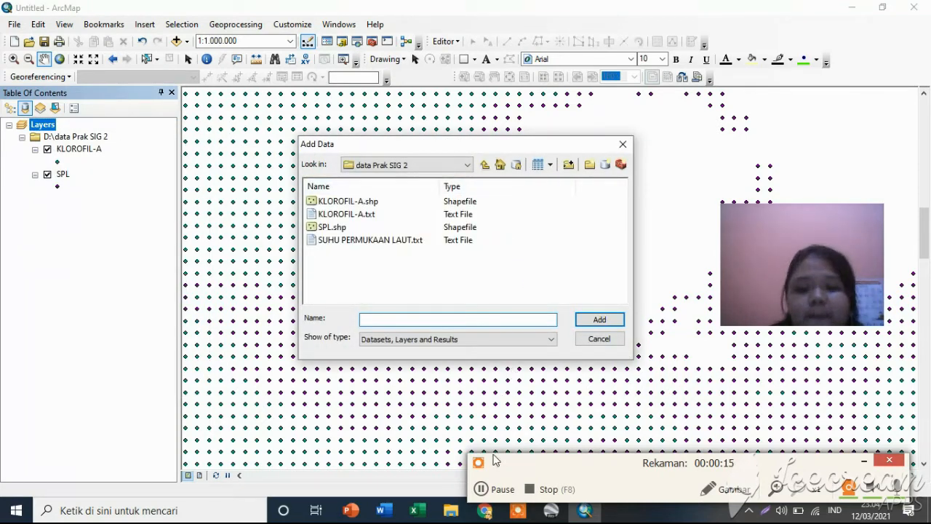
left_click(482, 489)
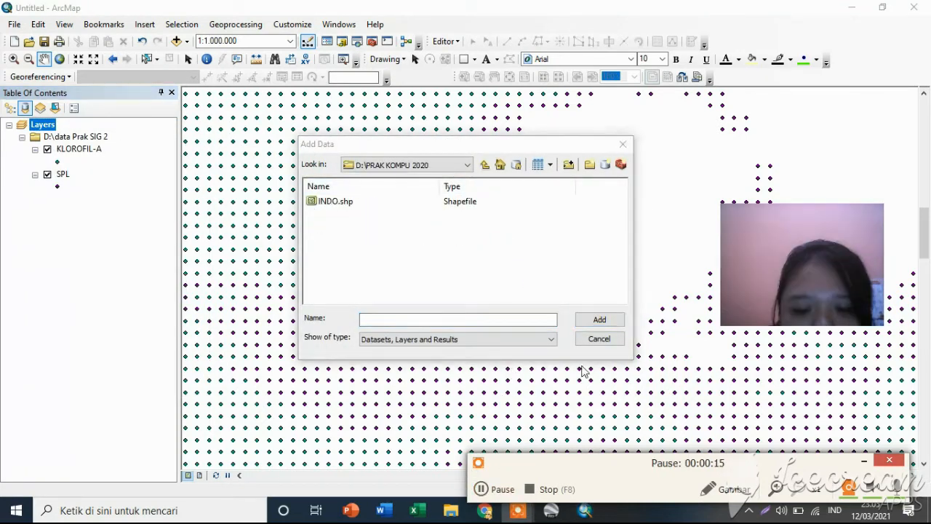
left_click(348, 201)
left_click(600, 321)
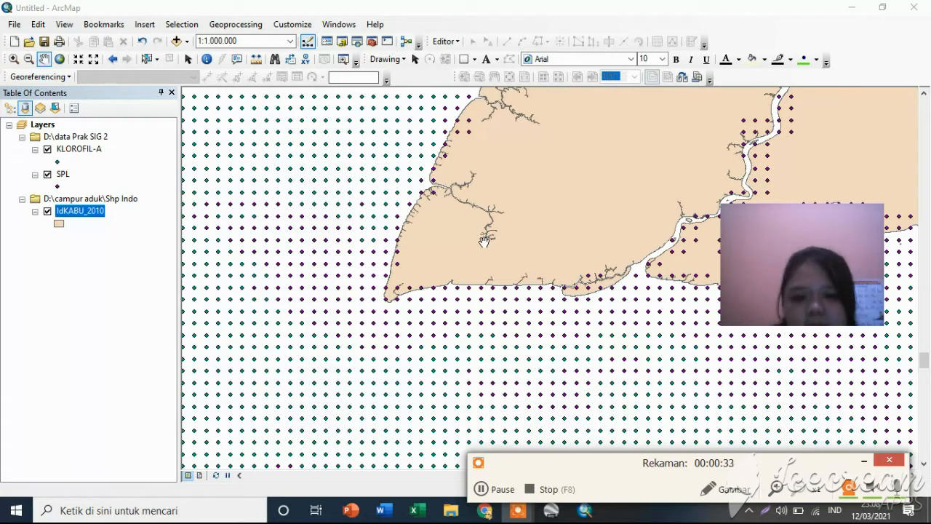
Draw a rectangle graphic over the sea area covered by the KLOROFIL-A and SPL points.
left_click(484, 492)
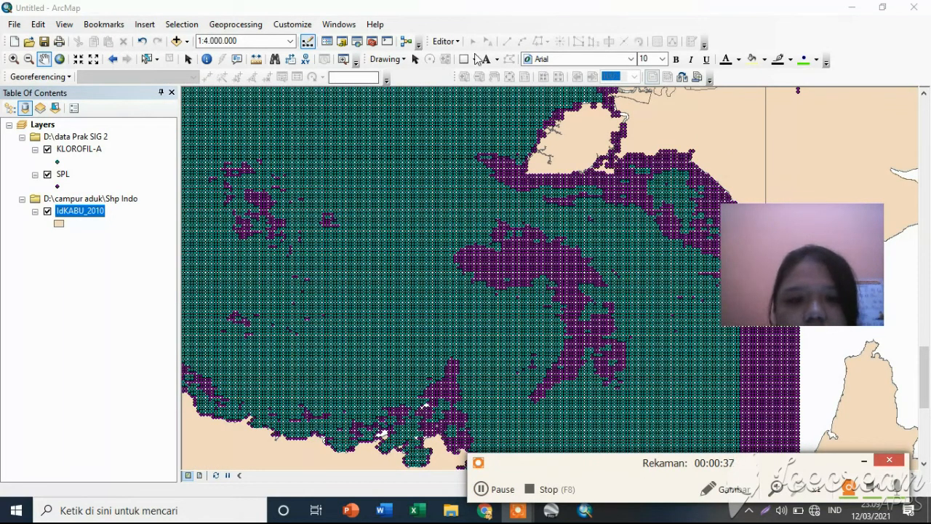
left_click(464, 59)
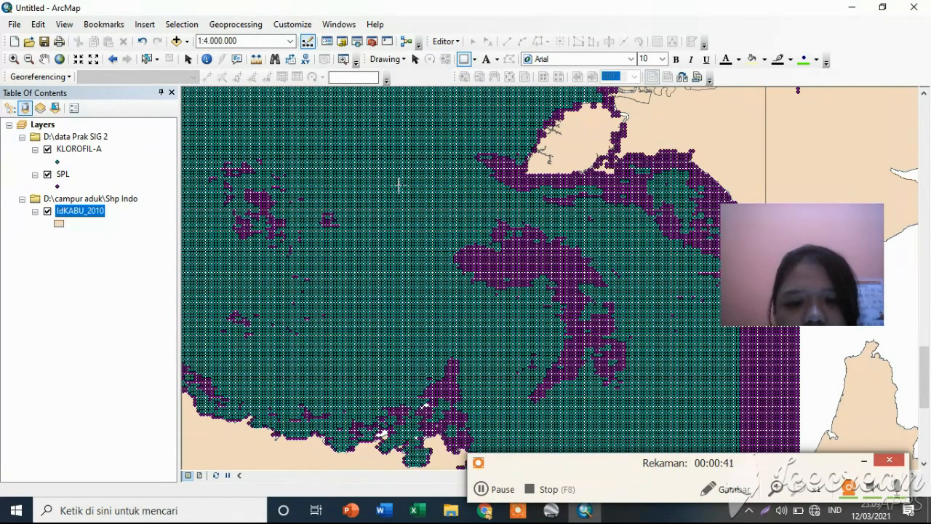
left_click_drag(282, 131, 729, 415)
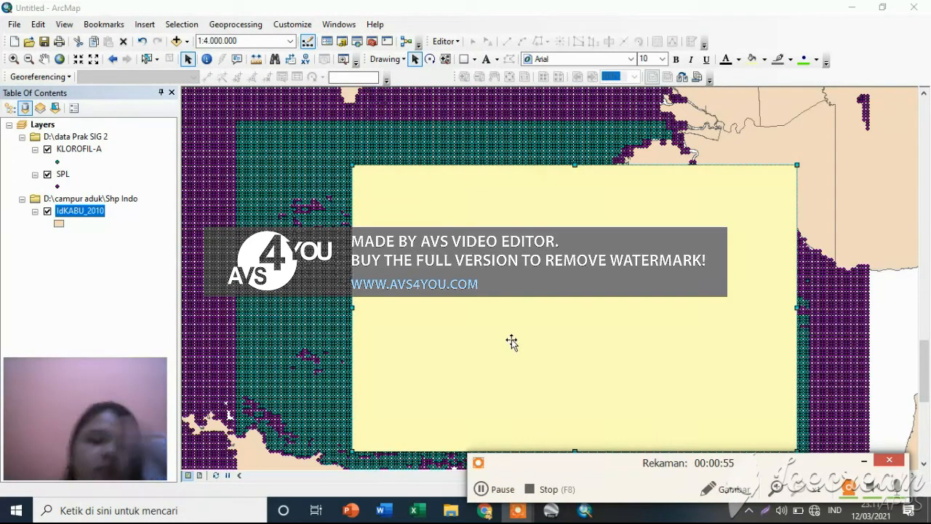
Convert the selected rectangle graphic to polygon shapefile Converted_Graphics.shp in D:\data Prak SIG 2 and add it to the map.
left_click(43, 125)
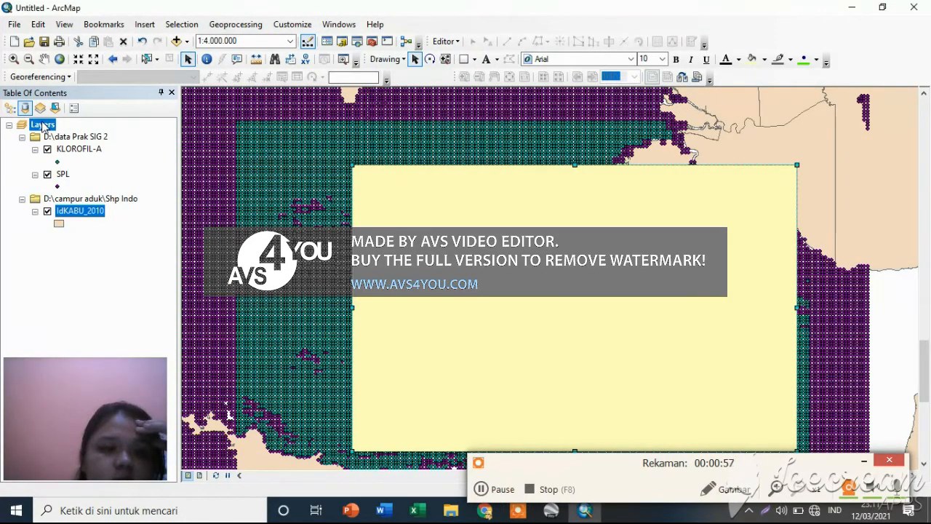
right_click(42, 125)
left_click_drag(106, 381, 885, 61)
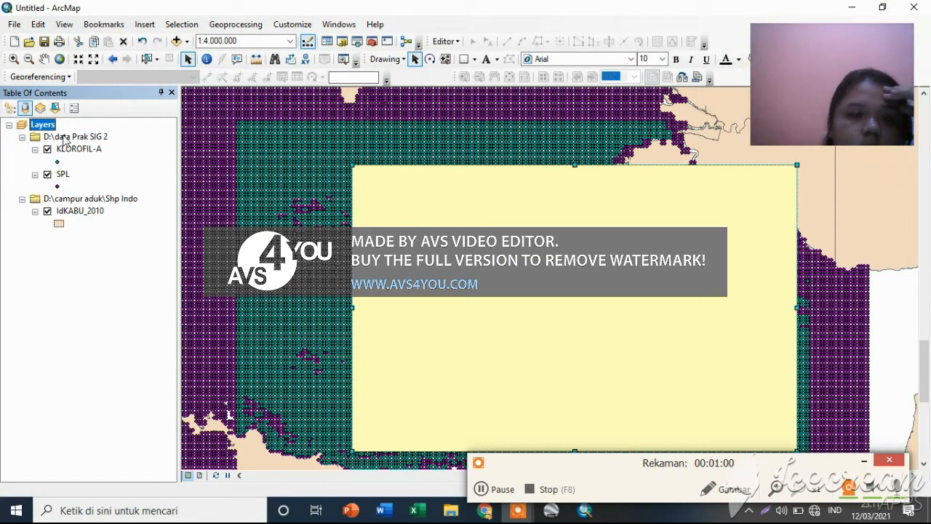
right_click(46, 126)
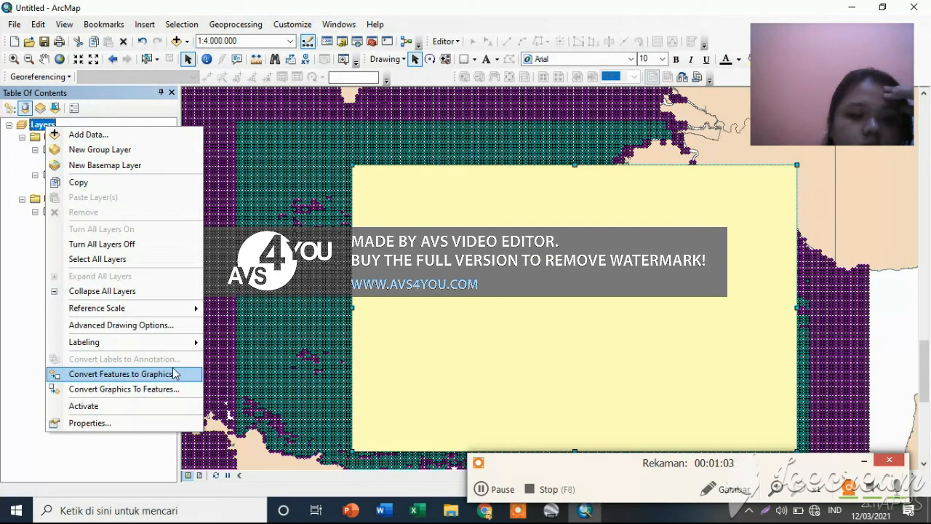
left_click(167, 389)
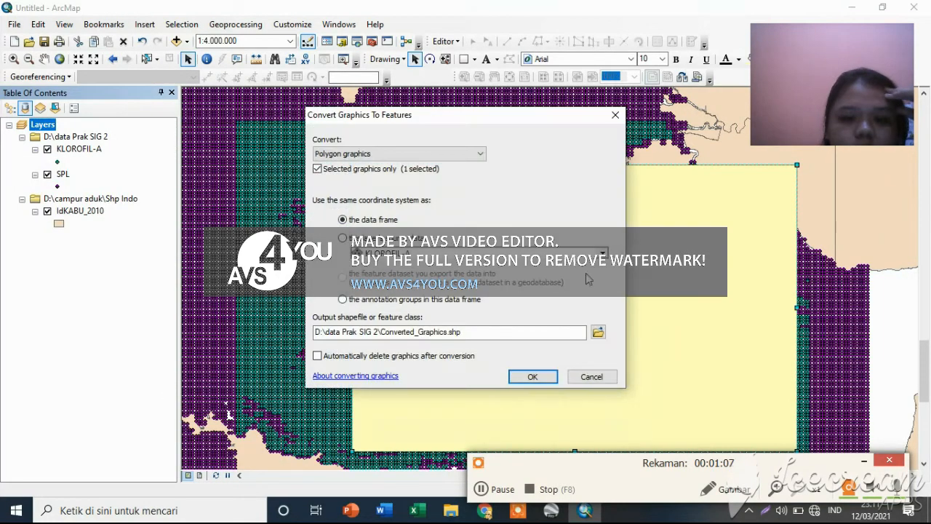
left_click(487, 492)
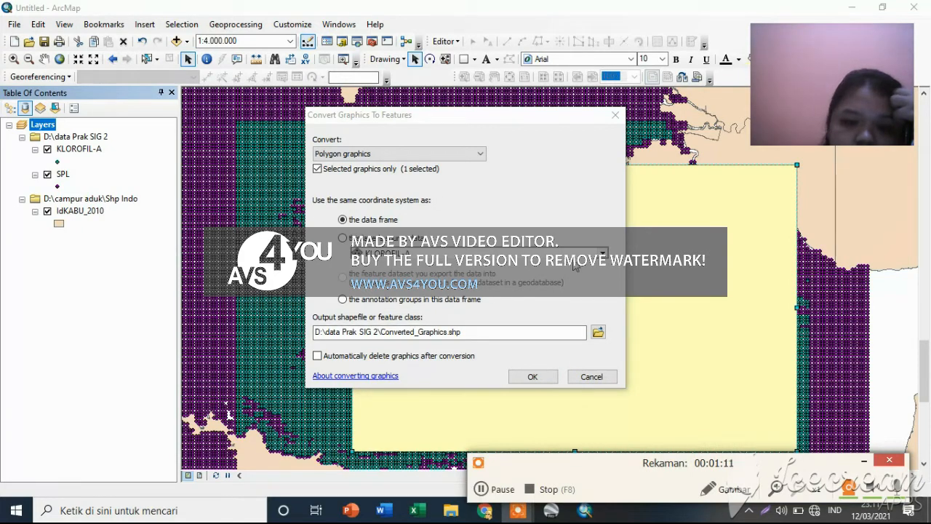
left_click(604, 257)
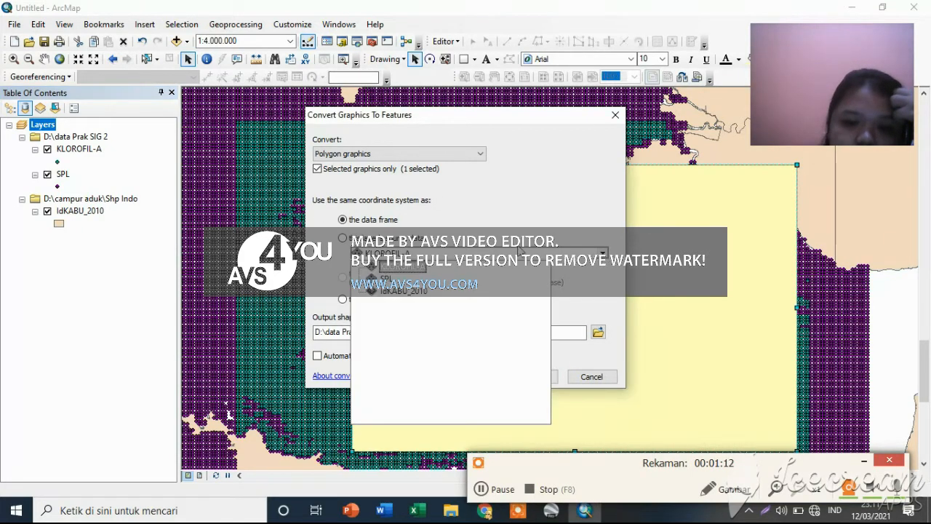
left_click(418, 293)
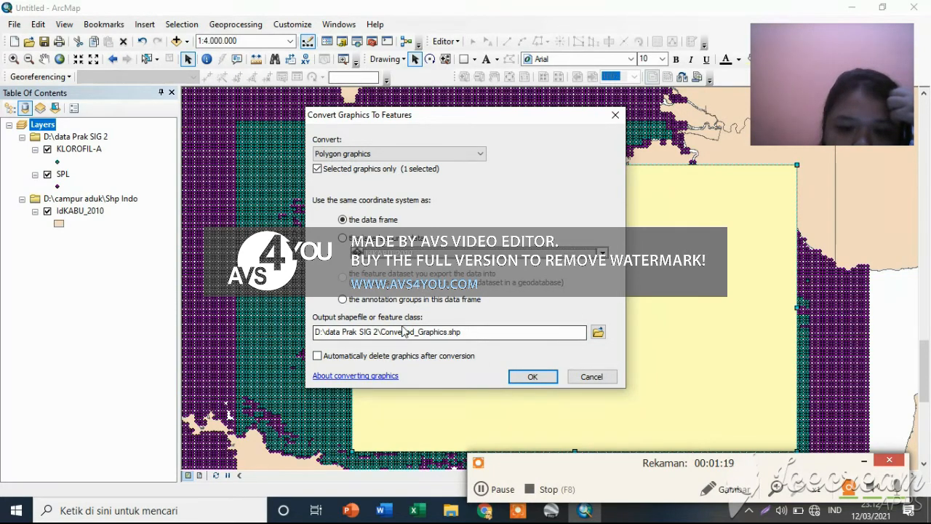
left_click(532, 377)
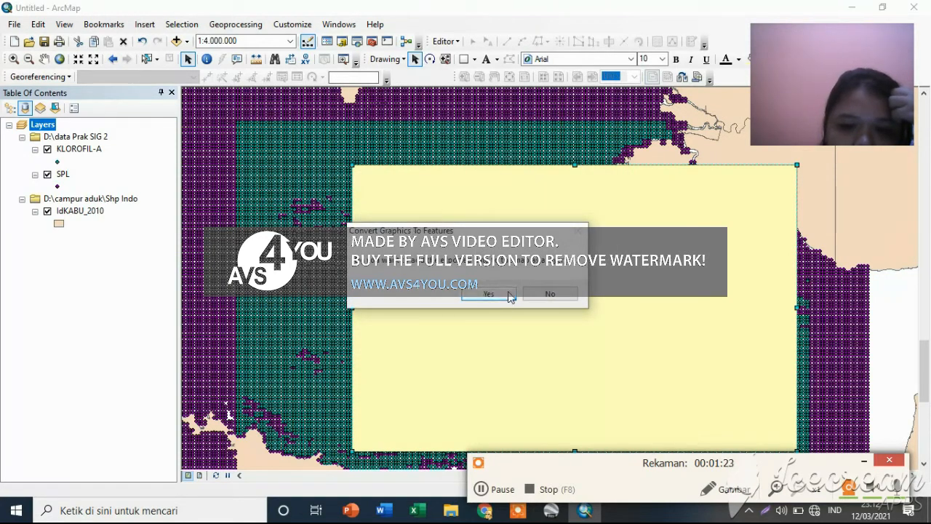
left_click(509, 293)
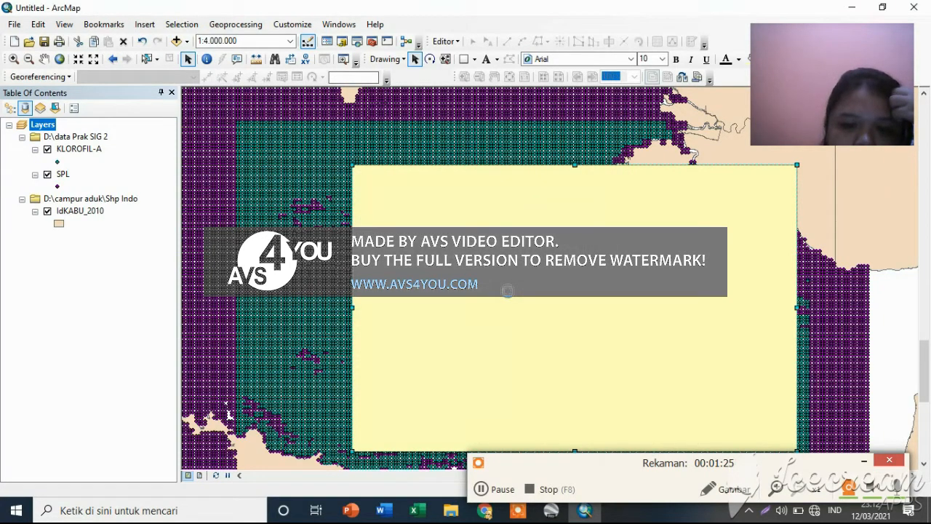
left_click(487, 489)
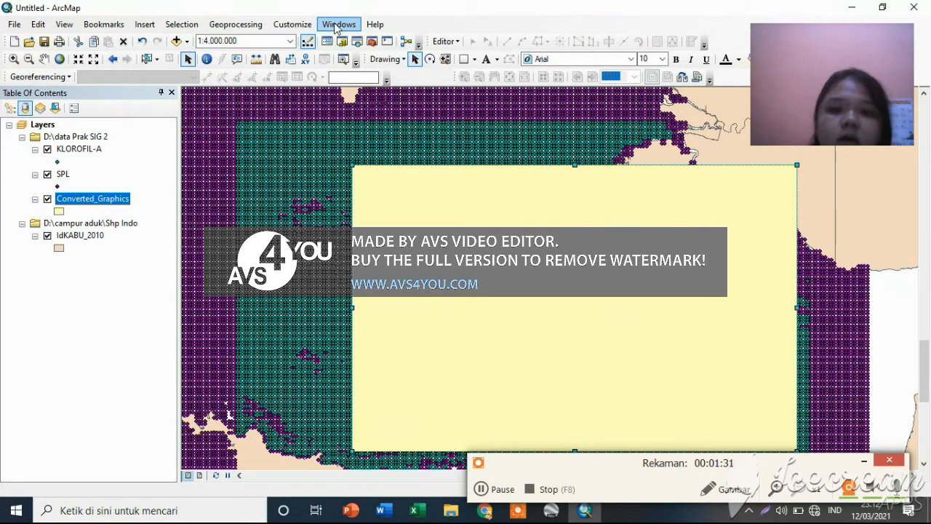
Display the Catalog window, search for "erase" and open the Erase (Analysis) tool.
left_click(338, 24)
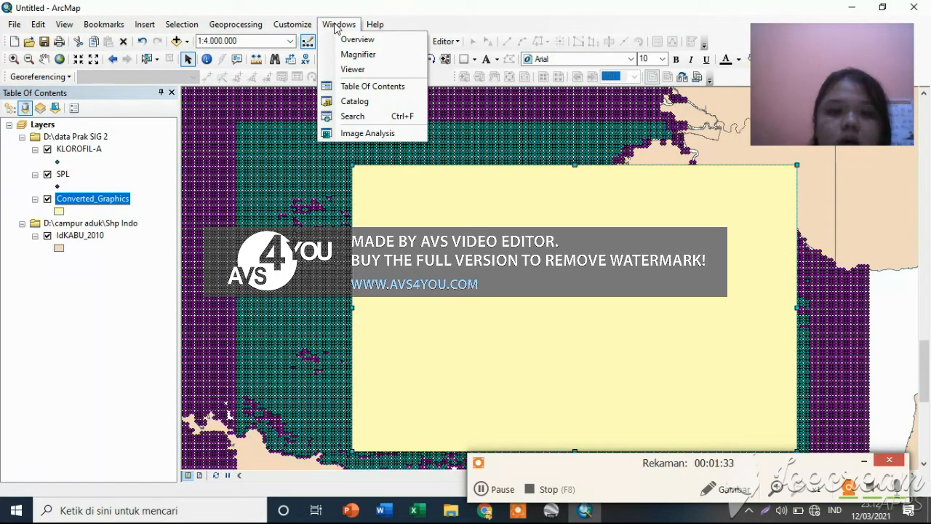
left_click(393, 107)
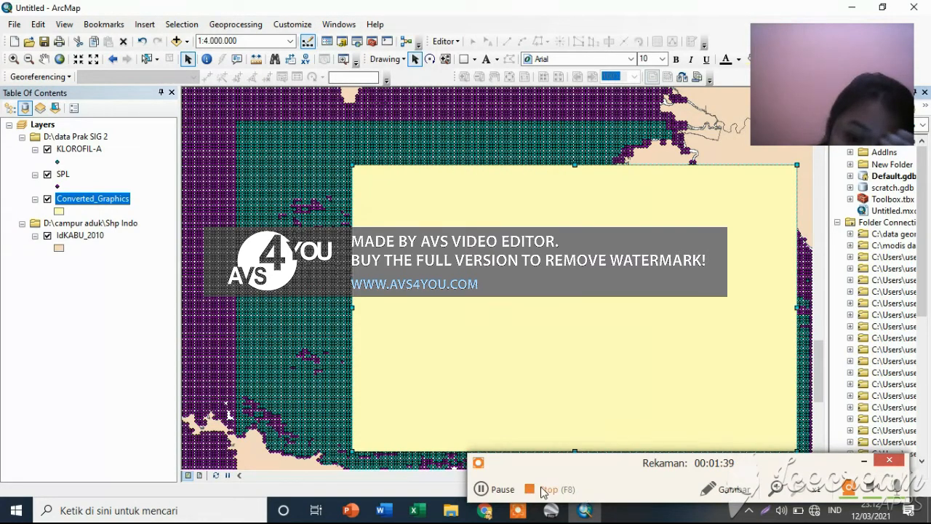
left_click(492, 489)
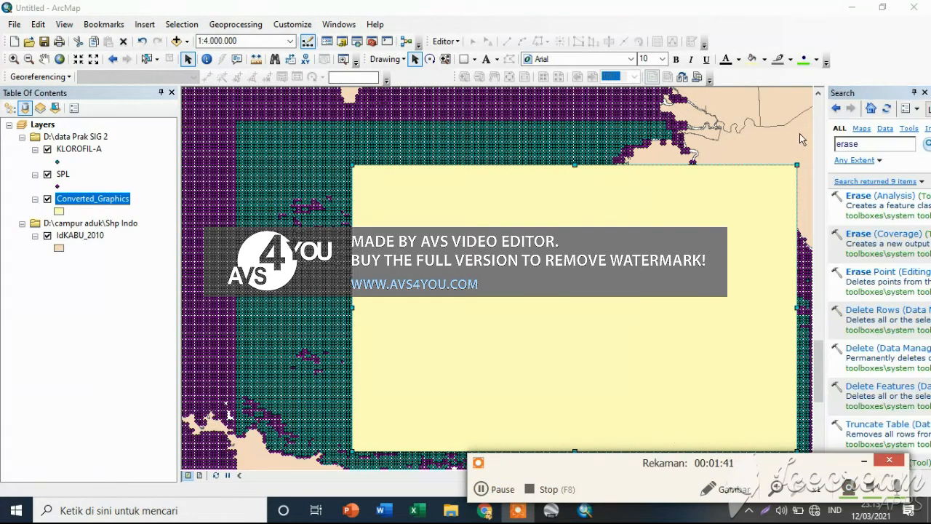
left_click(876, 197)
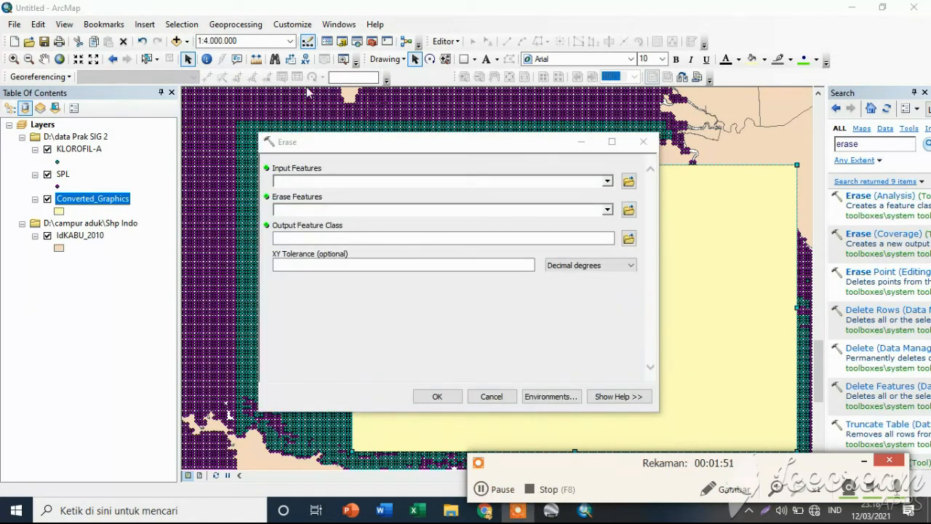
Set areakajian.shp from the data Prak SIG 2 folder as the Erase tool's input features.
left_click(629, 182)
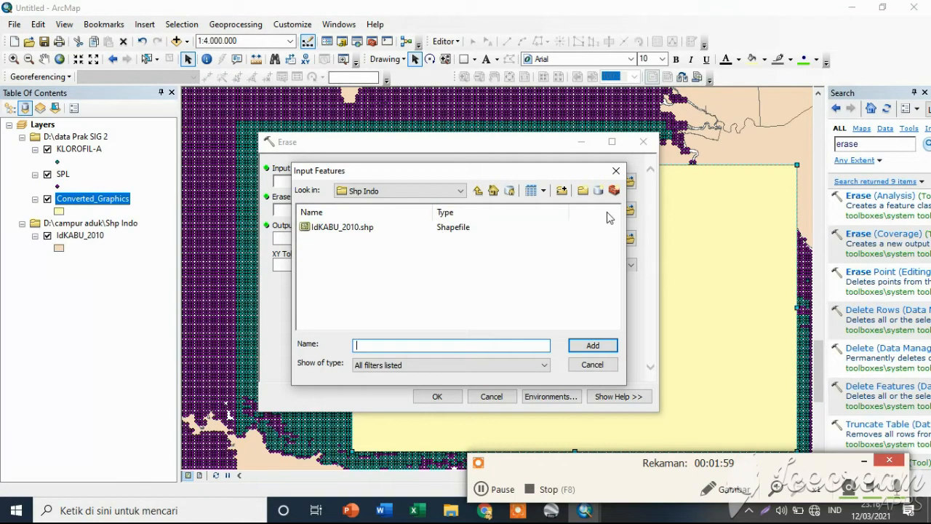
left_click(484, 491)
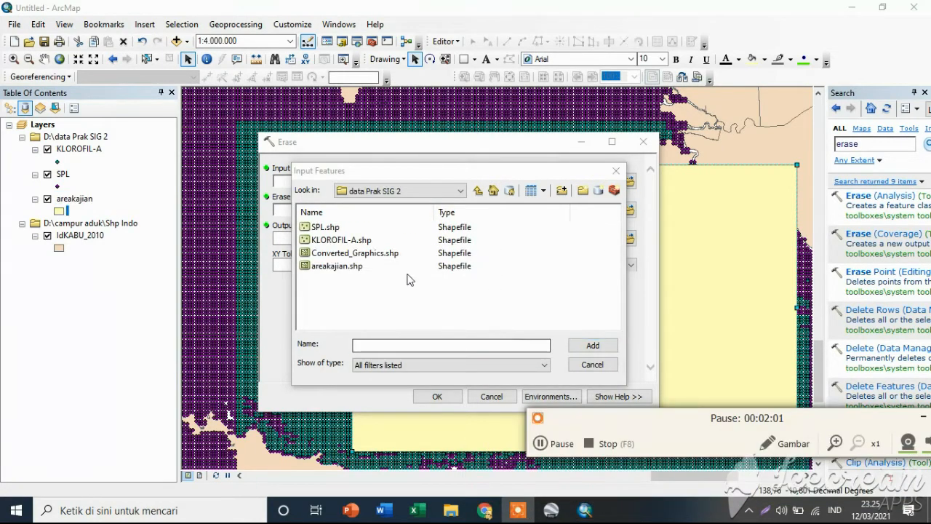
left_click(345, 266)
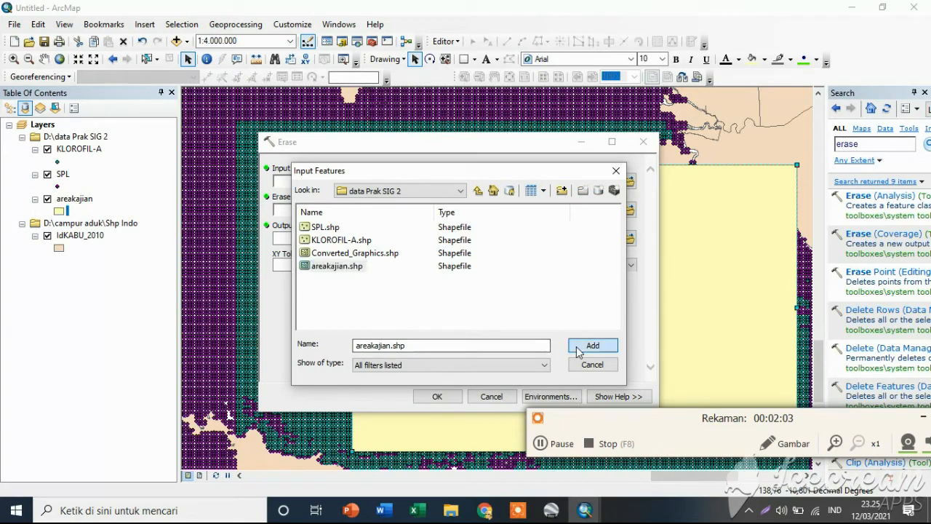
left_click(593, 346)
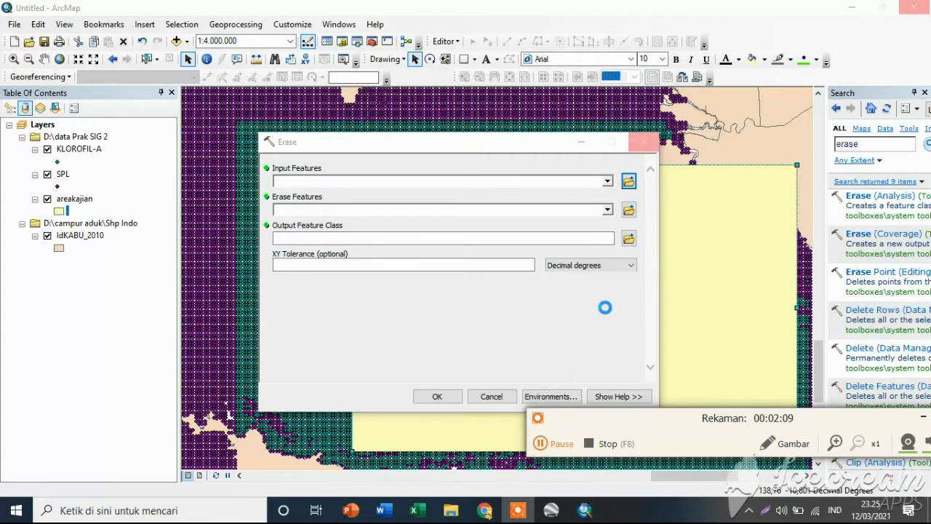
left_click(549, 446)
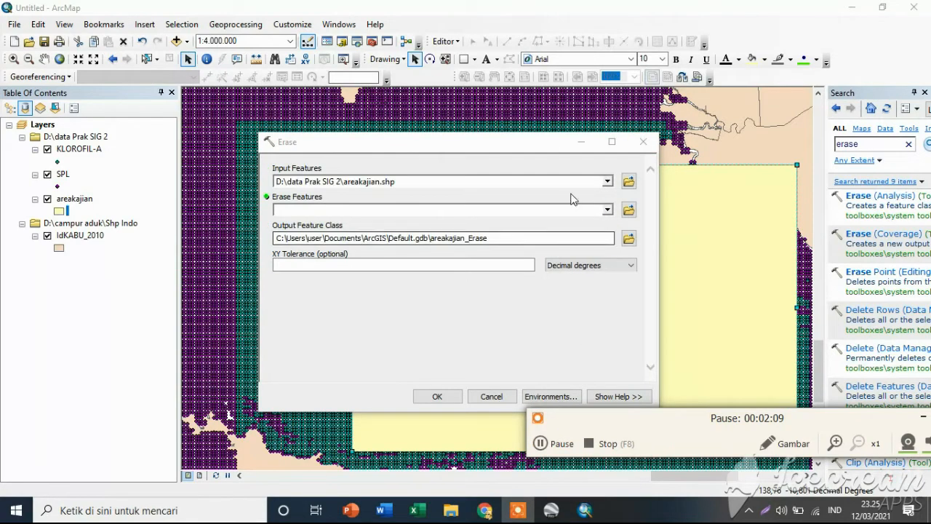
Set IdKABU_2010 as the erase features and run Erase with output areakajian_Erase in Default.gdb.
left_click(629, 211)
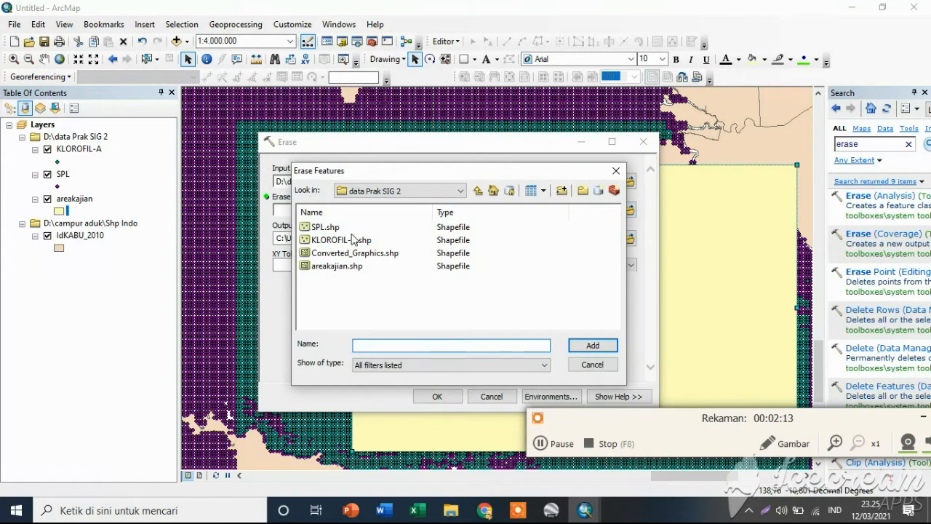
left_click(617, 171)
left_click(608, 209)
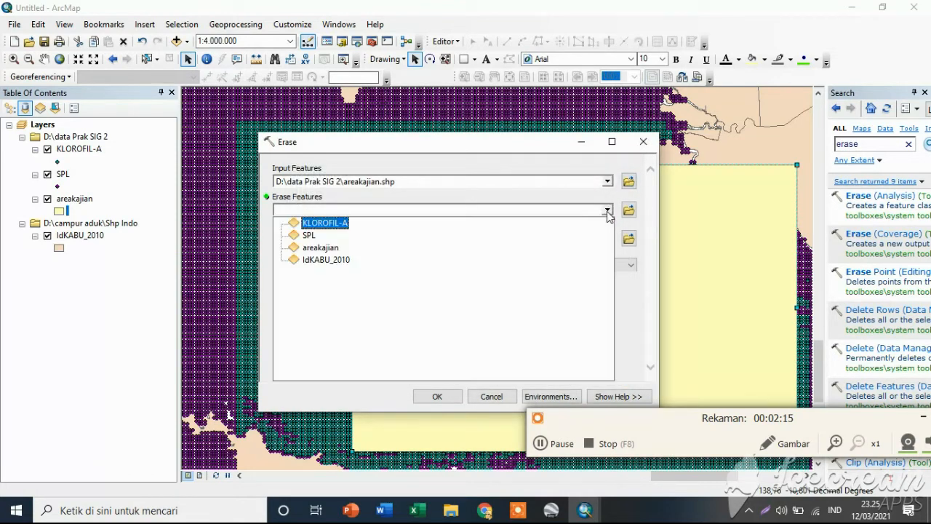
left_click(333, 261)
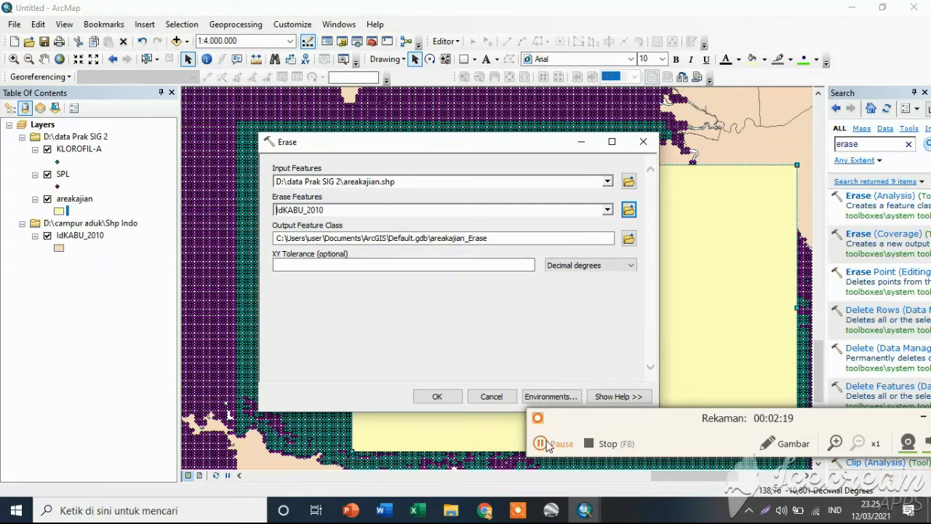
left_click(542, 443)
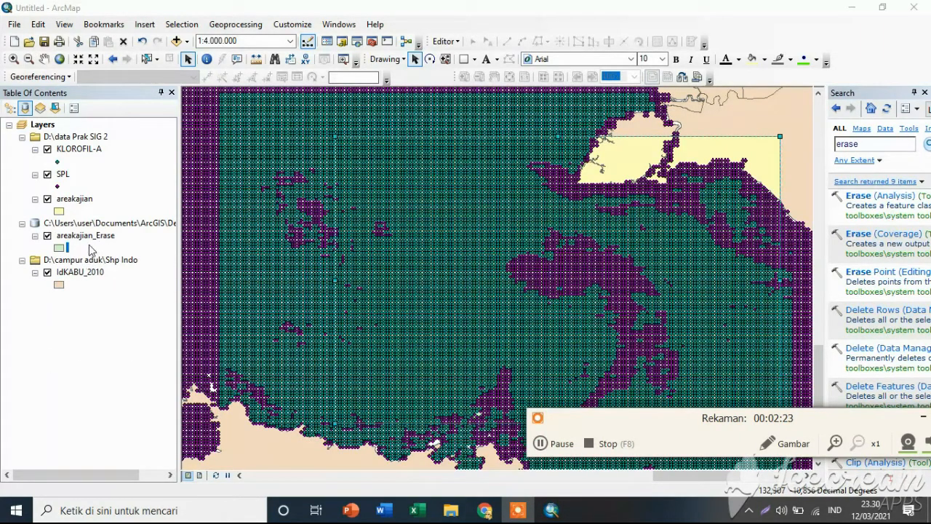
scroll(422, 237, "down", 1)
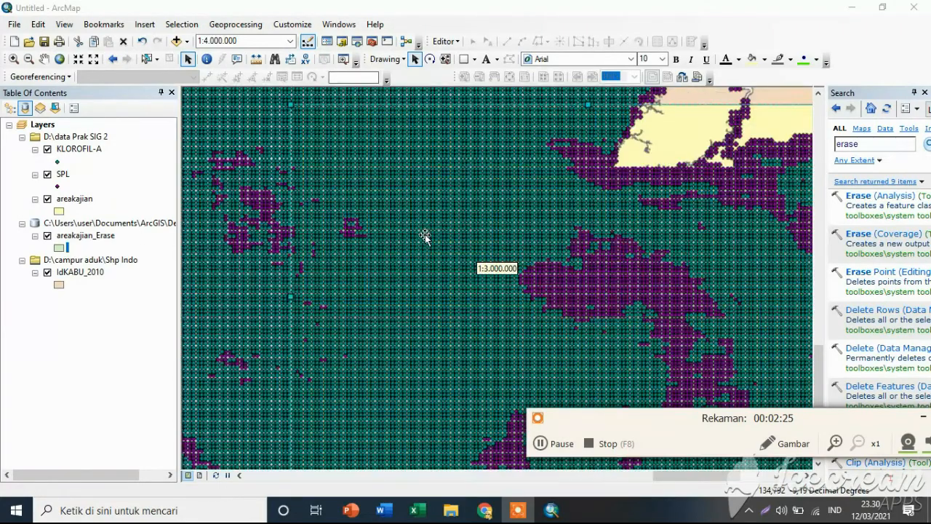
scroll(425, 233, "down", 5)
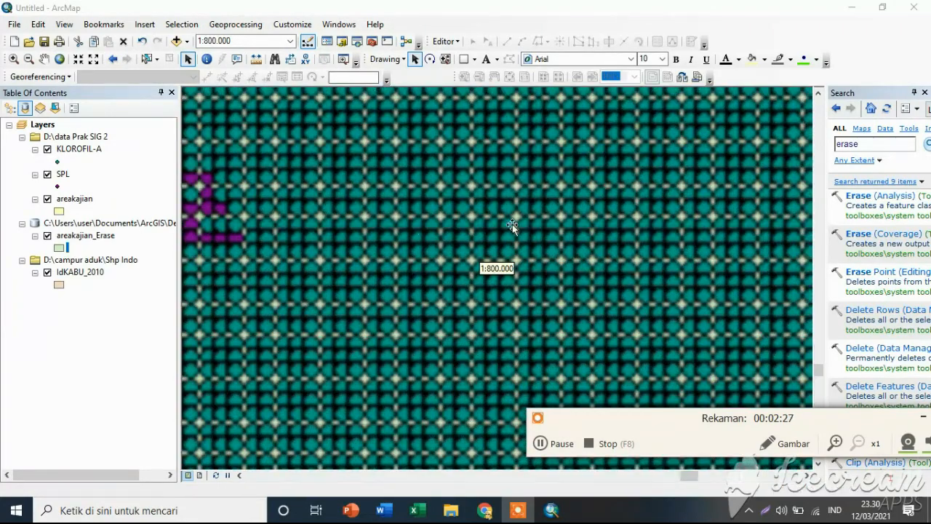
scroll(575, 264, "up", 1)
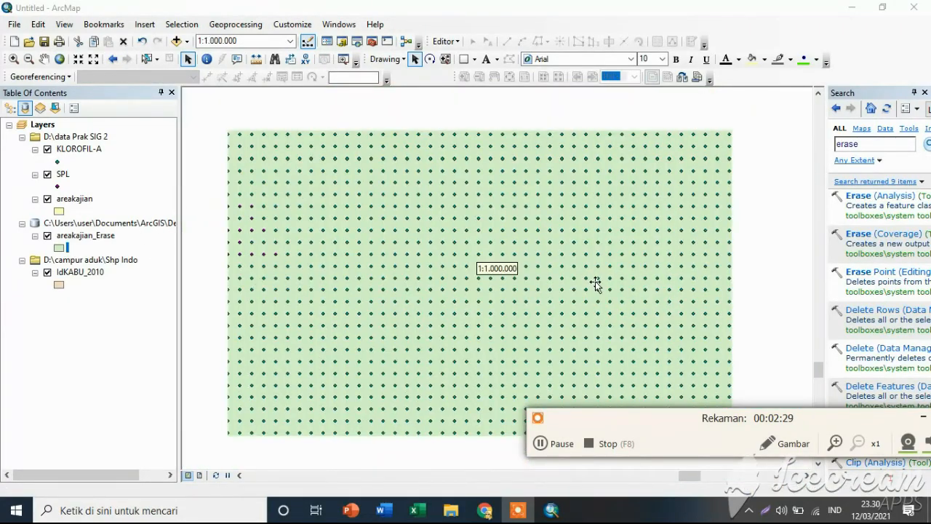
scroll(589, 287, "up", 1)
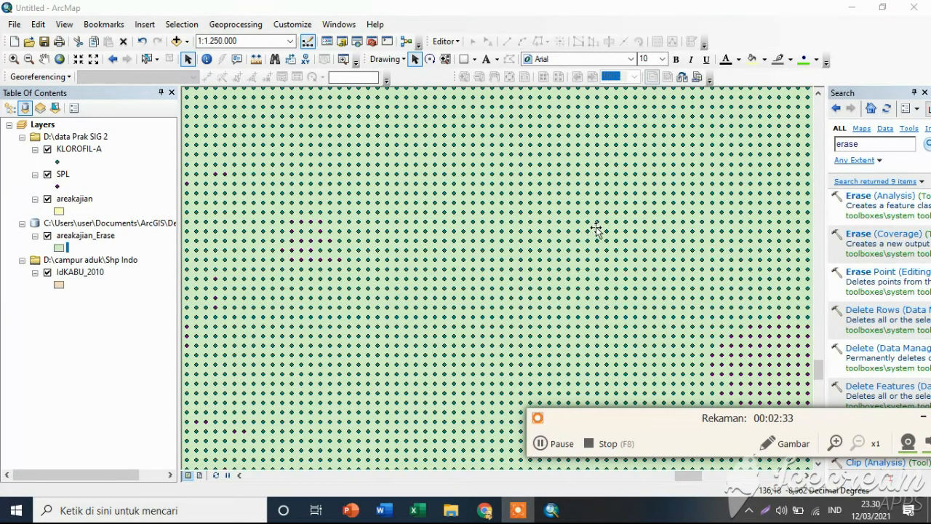
scroll(596, 228, "down", 1)
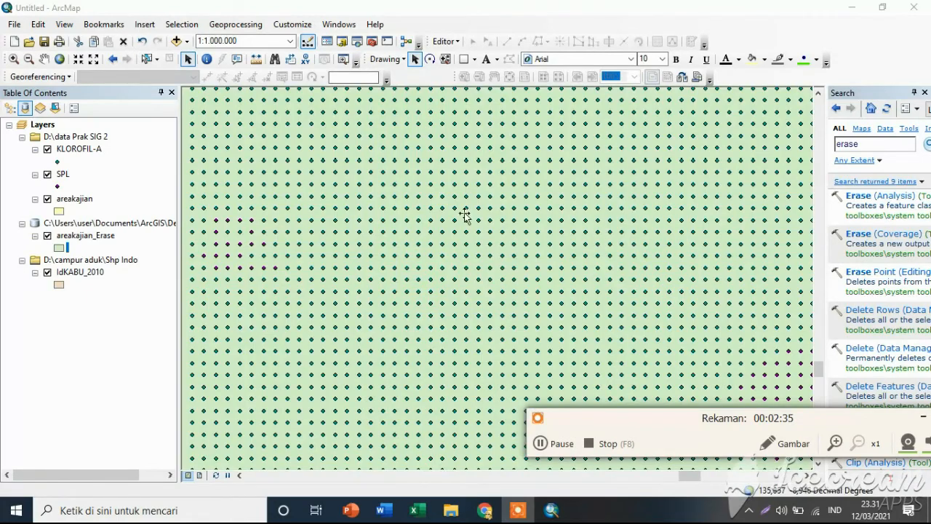
scroll(473, 244, "up", 4)
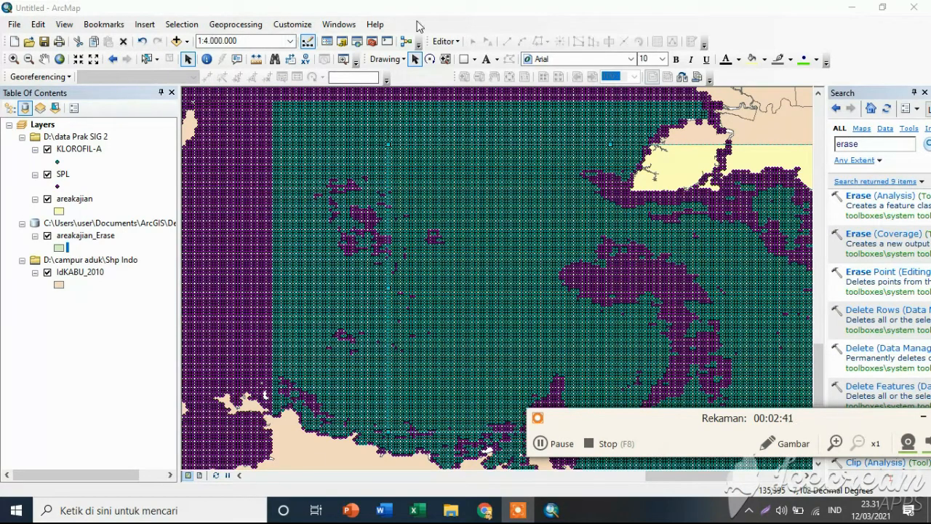
Replace the tool search term with "idw" and open the IDW (3D Analyst) tool.
left_click(852, 143)
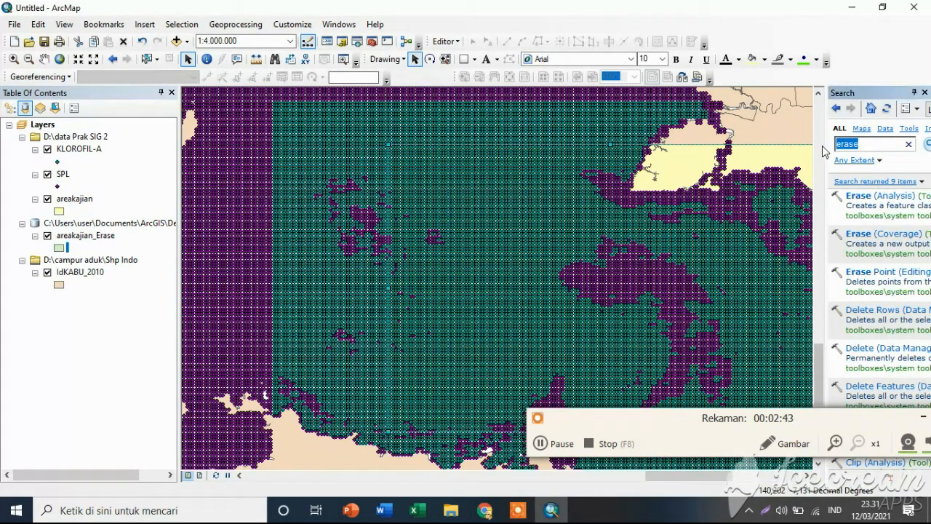
key("BackSpace")
left_click(540, 443)
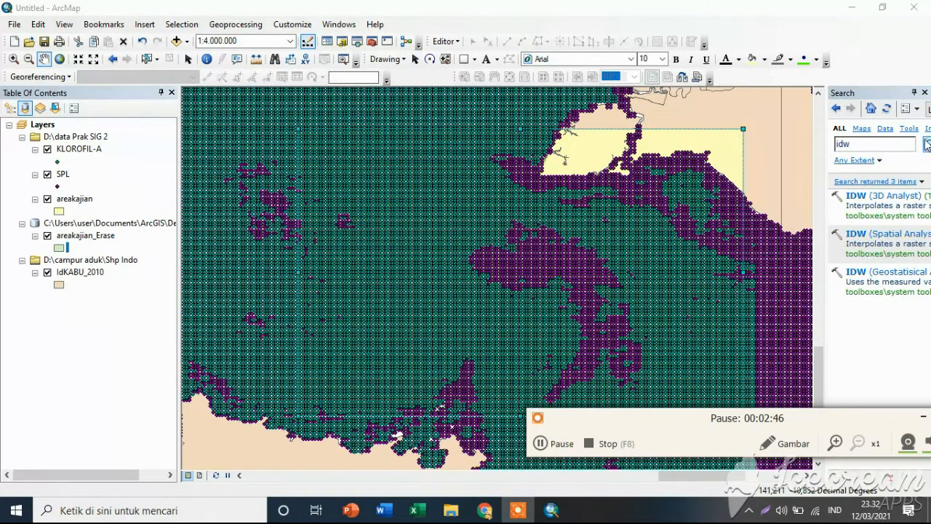
left_click(884, 196)
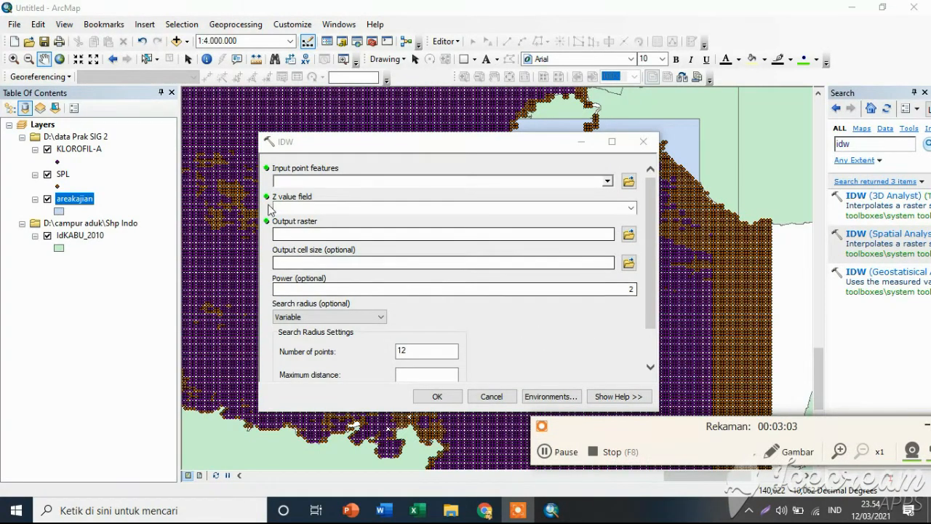
In the IDW environment settings, set the processing extent to the same as dataset areakajian.shp.
left_click(551, 396)
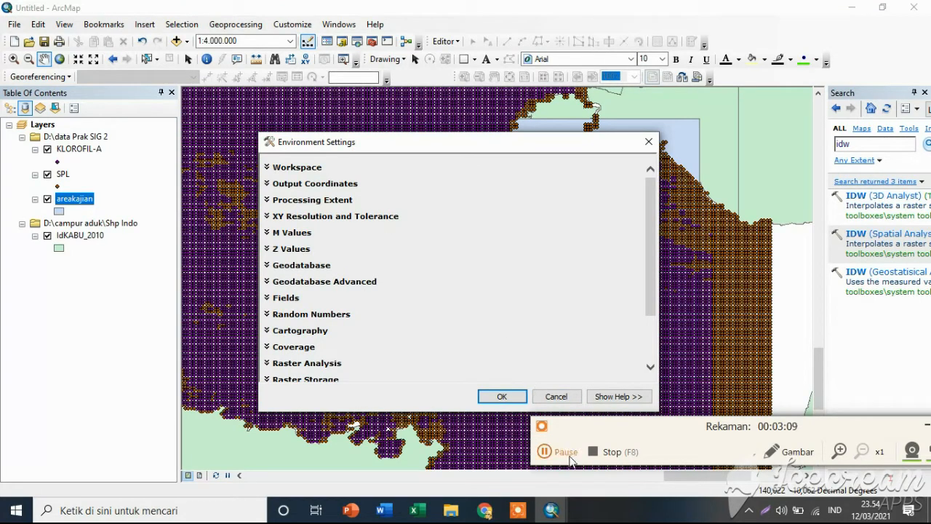
left_click(544, 451)
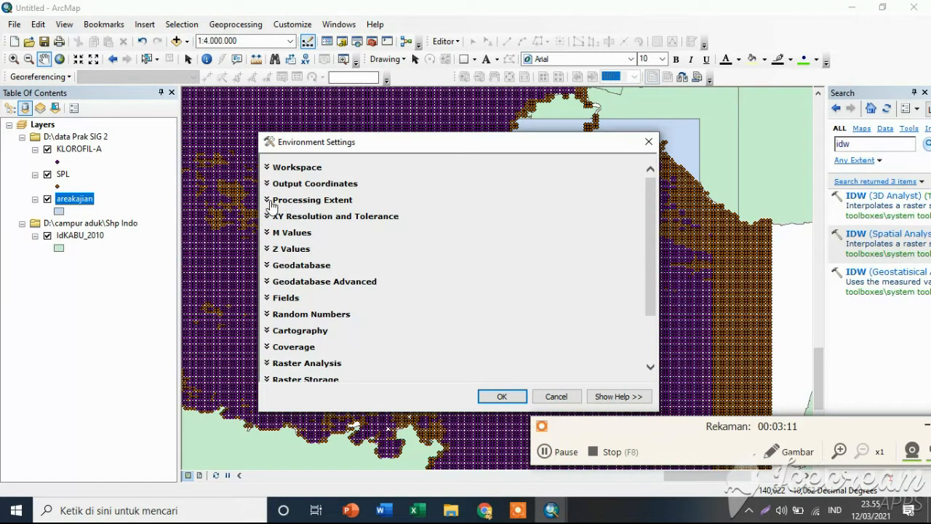
left_click(269, 204)
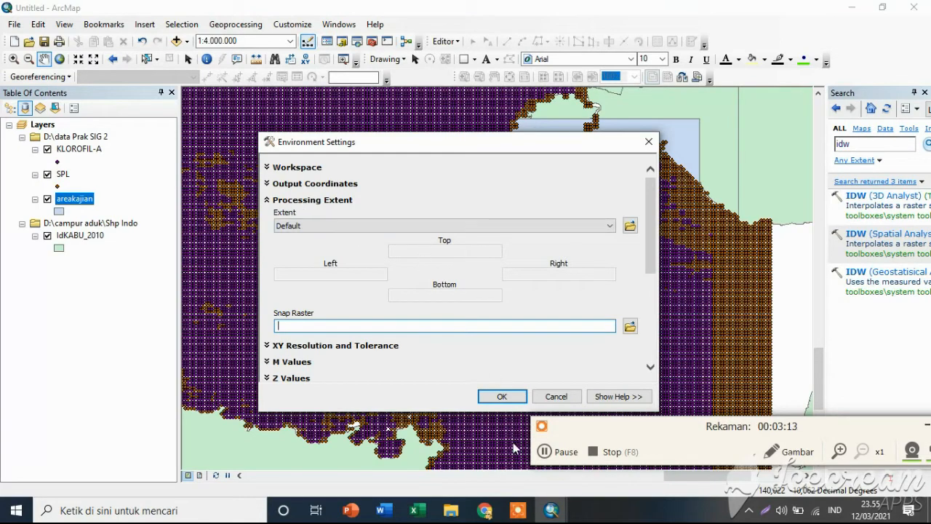
left_click(544, 451)
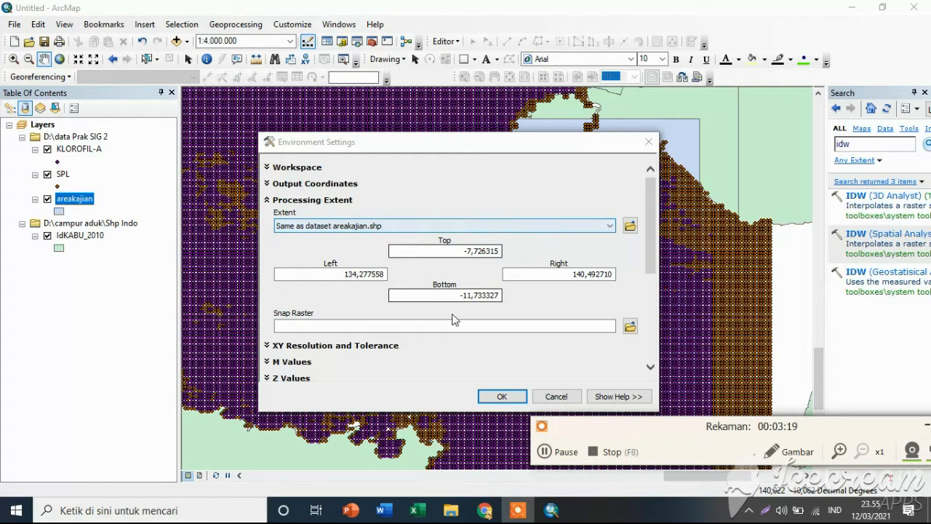
Set areakajian.shp from the data Prak SIG 2 folder as the raster analysis mask and accept the environment settings.
scroll(414, 353, "down", 1)
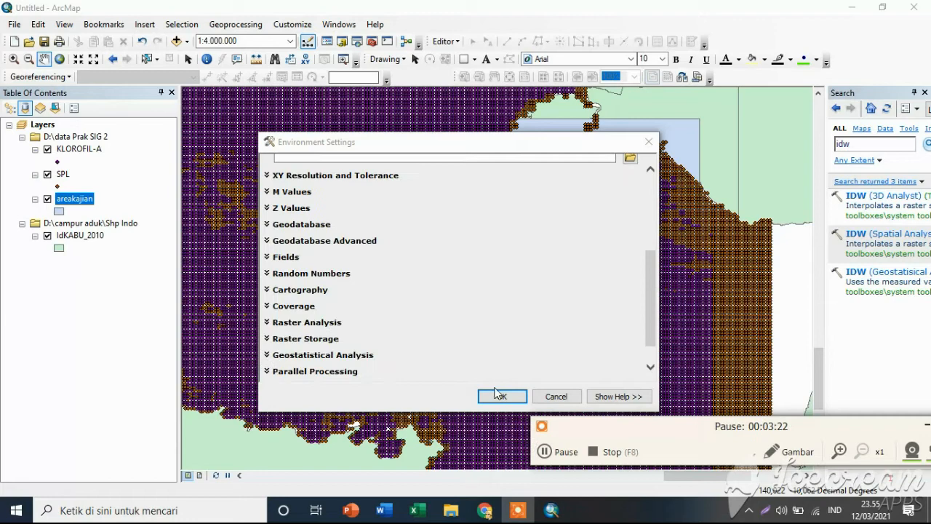
left_click(338, 325)
scroll(492, 337, "down", 2)
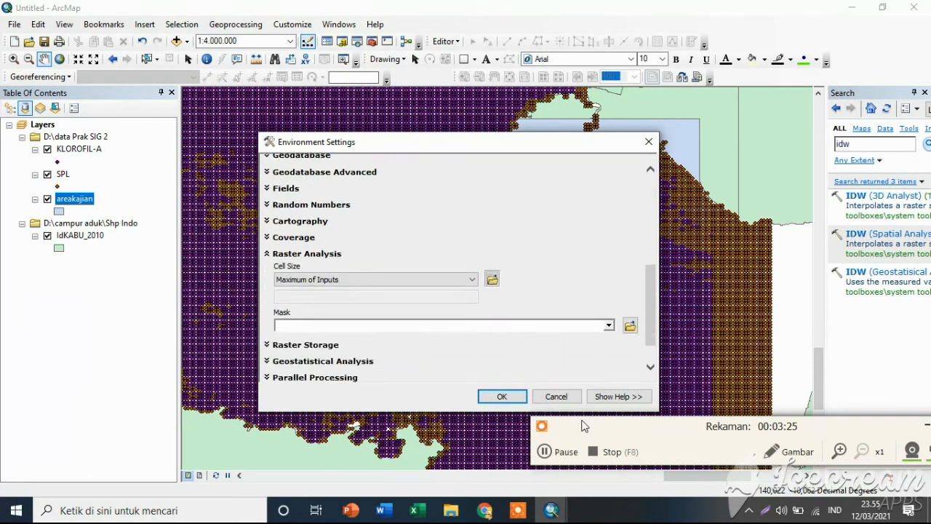
left_click(630, 326)
left_click(357, 266)
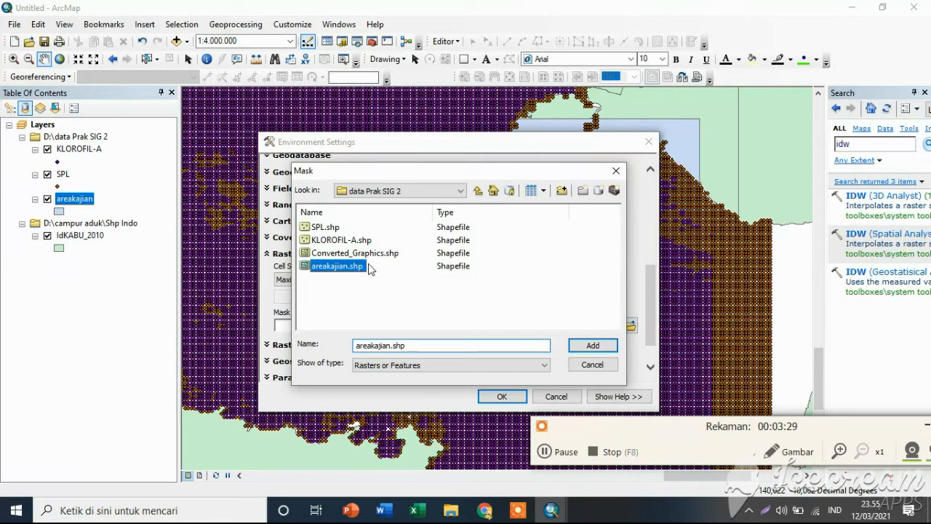
left_click(590, 348)
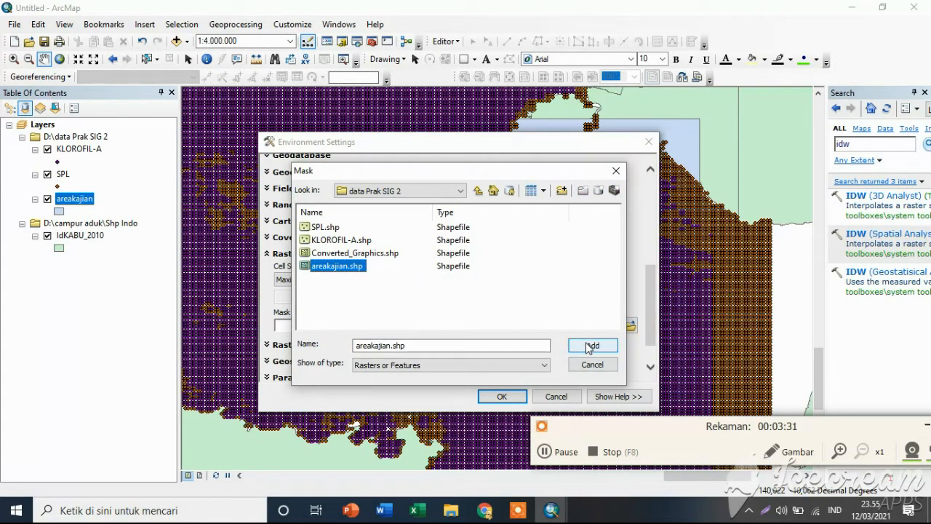
left_click(546, 453)
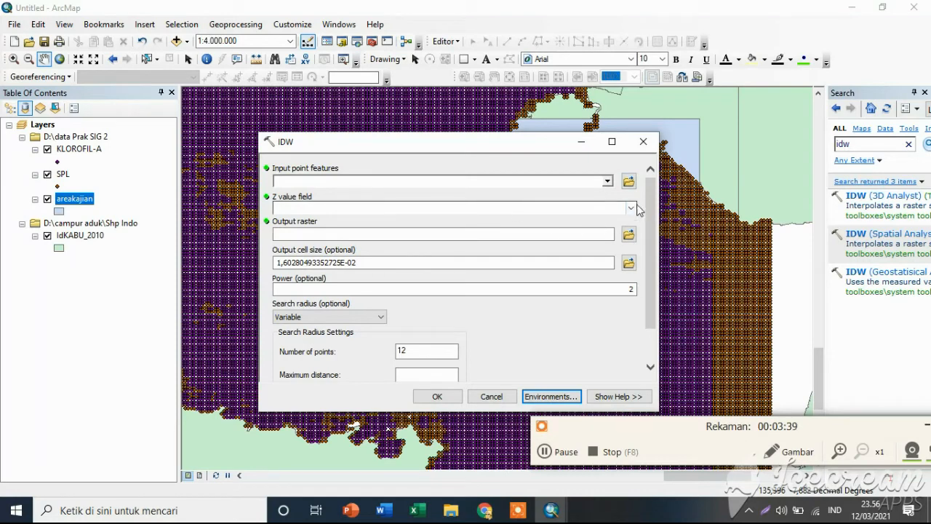
Run IDW on KLOROFIL-A.shp with chlor_a as the Z value field and output raster Idw_shp1 in Default.gdb.
left_click(629, 180)
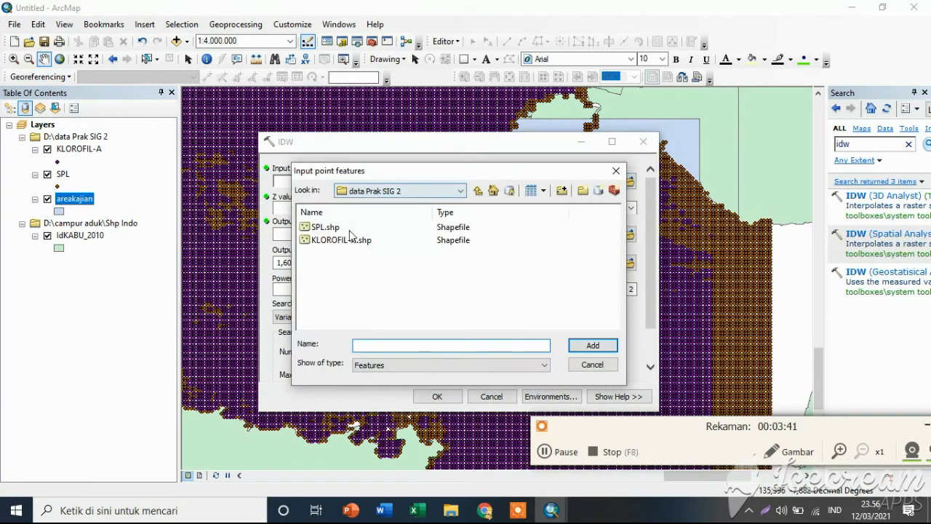
left_click(342, 240)
left_click(602, 345)
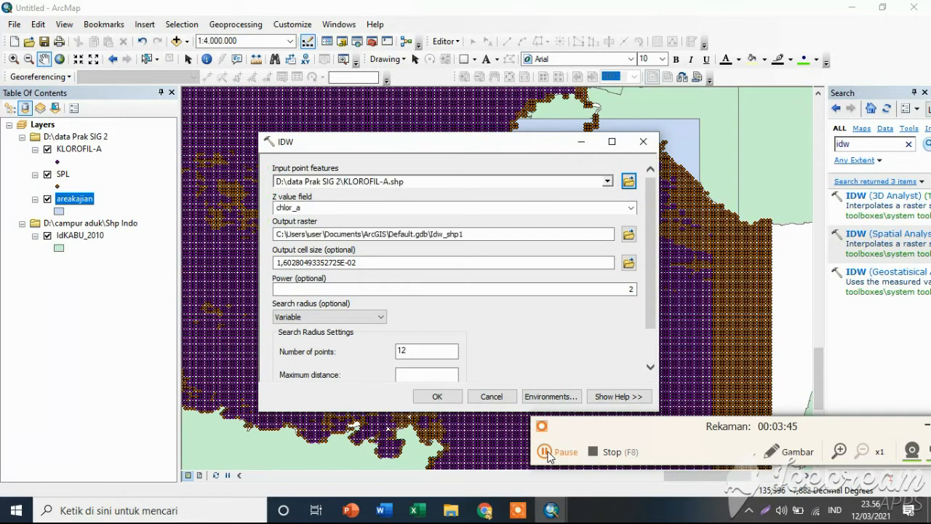
left_click(439, 395)
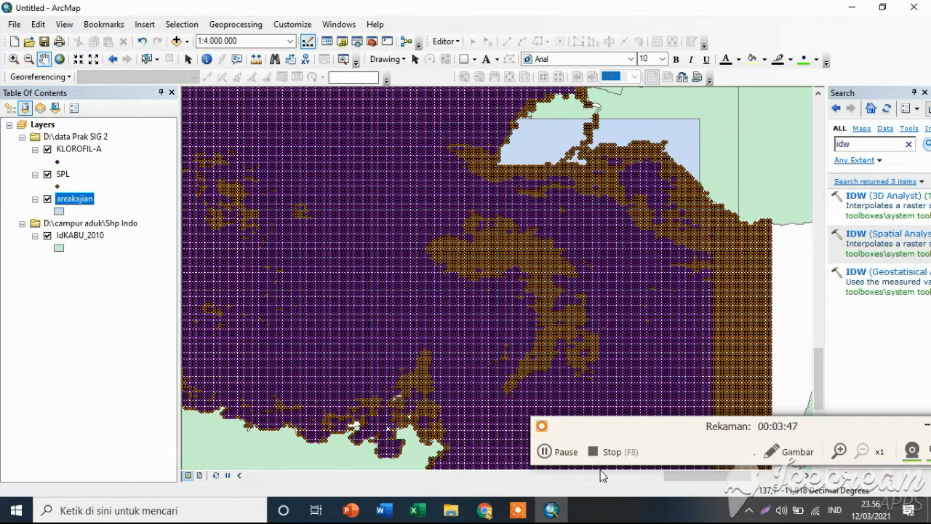
left_click(545, 451)
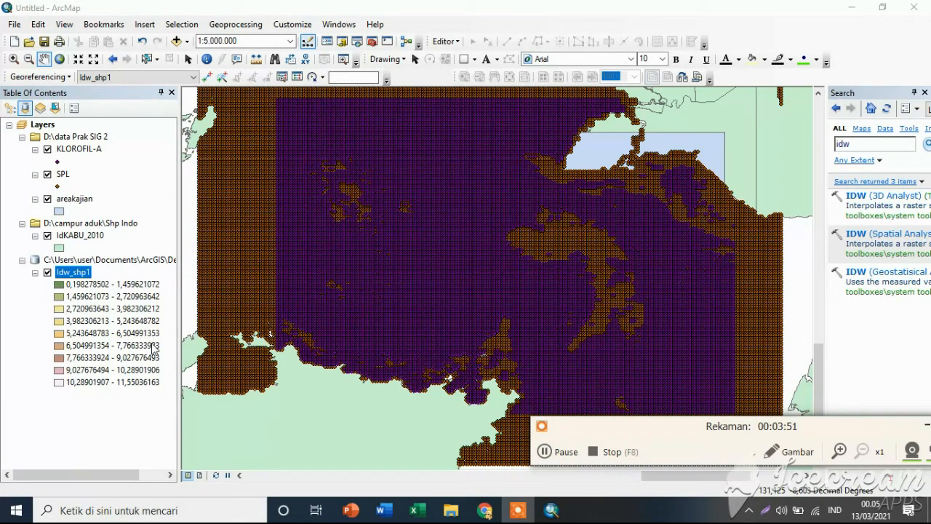
Run IDW on the SPL points with sst as the Z value field and output raster Idw_shp2 in Default.gdb.
left_click(550, 452)
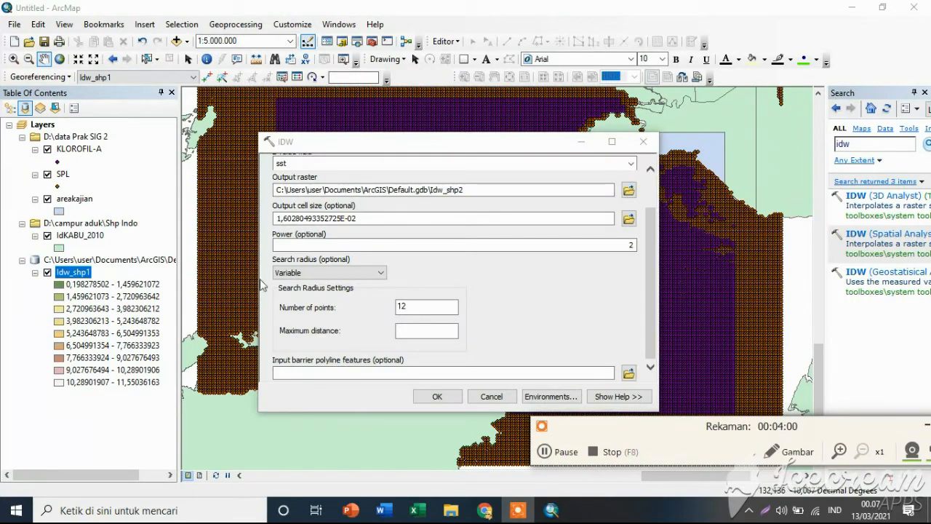
scroll(494, 301, "up", 3)
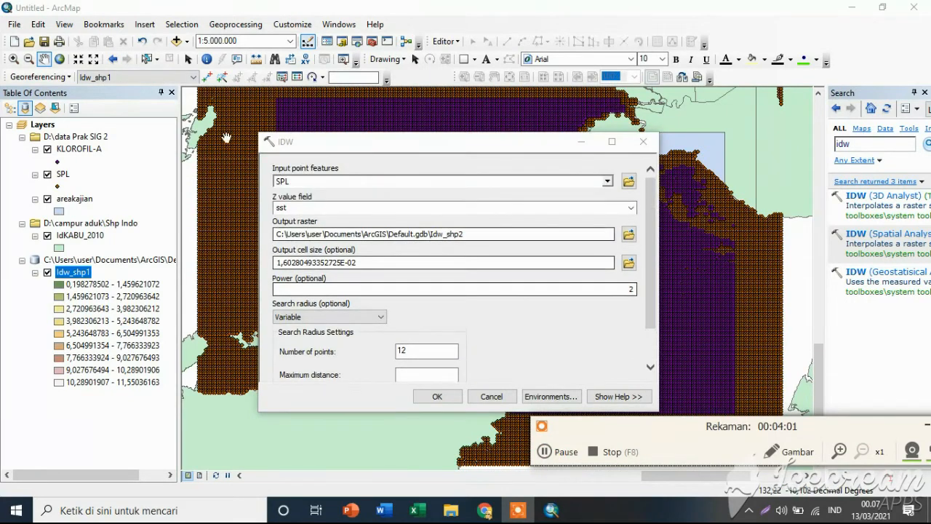
scroll(499, 280, "down", 3)
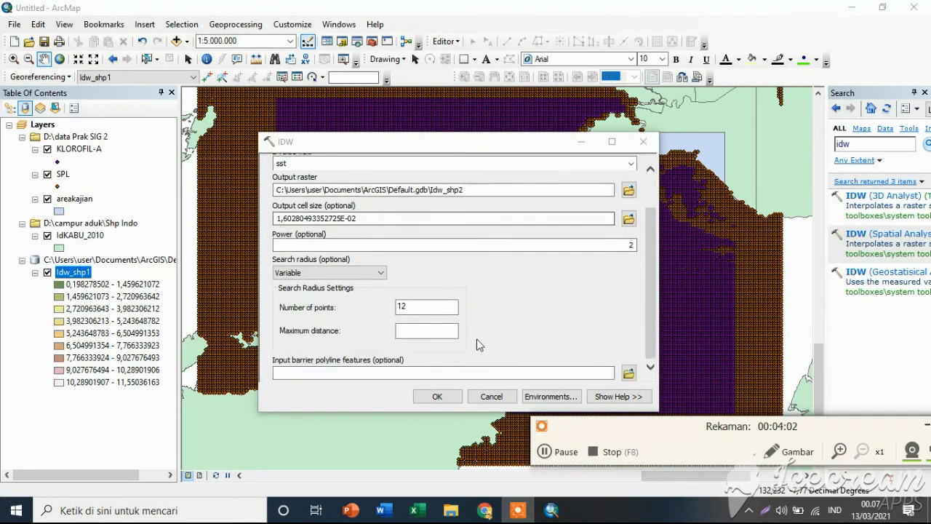
left_click(443, 397)
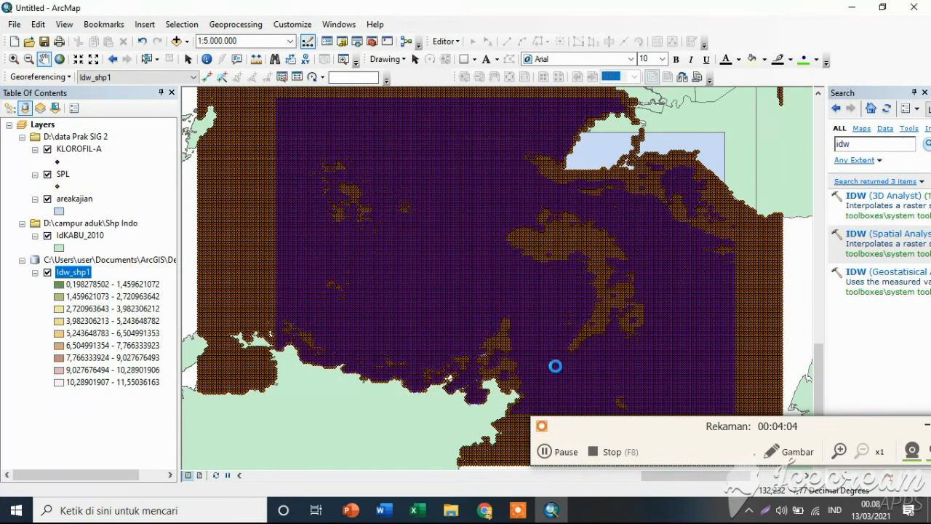
left_click(552, 453)
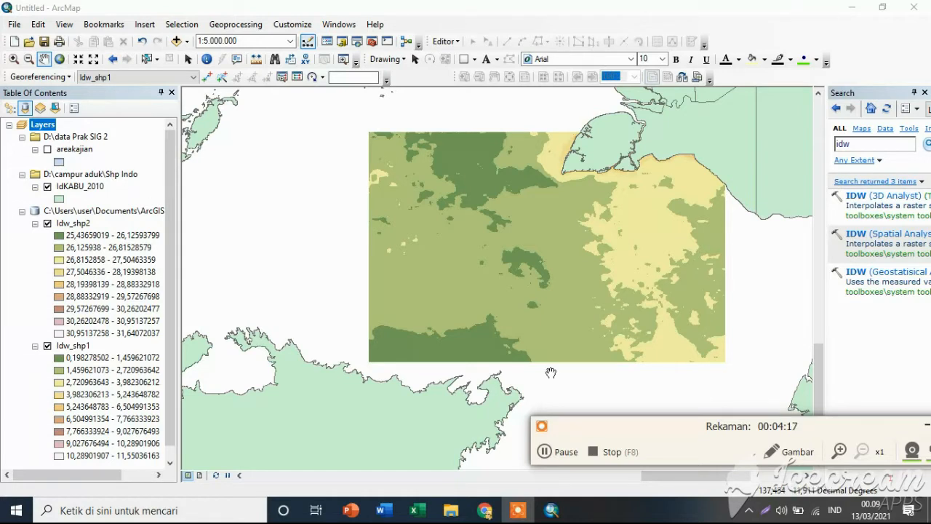
Replace the tool search term with "contour" and run the search.
left_click(546, 452)
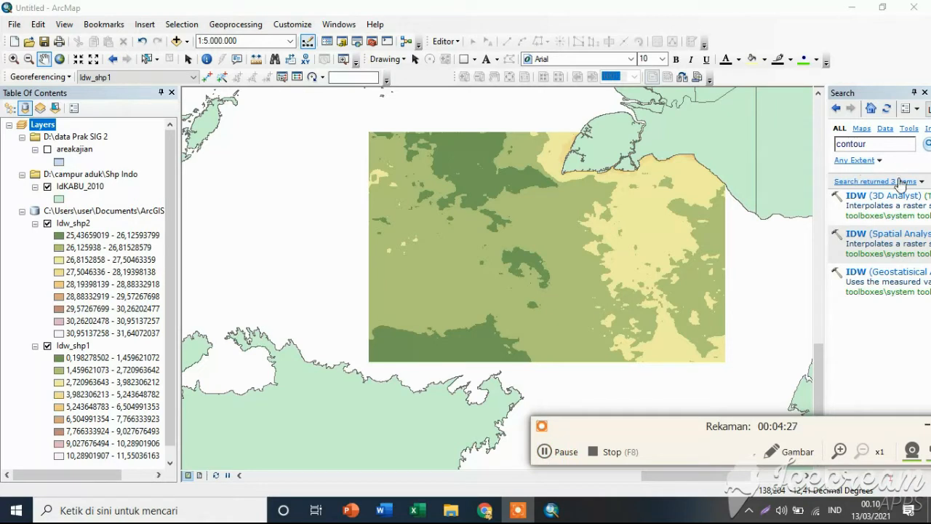
left_click(880, 144)
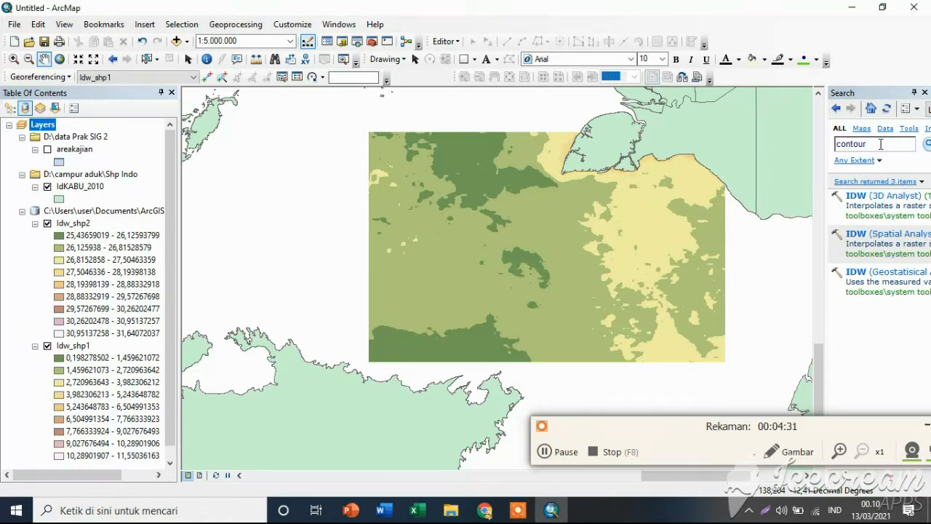
key("Return")
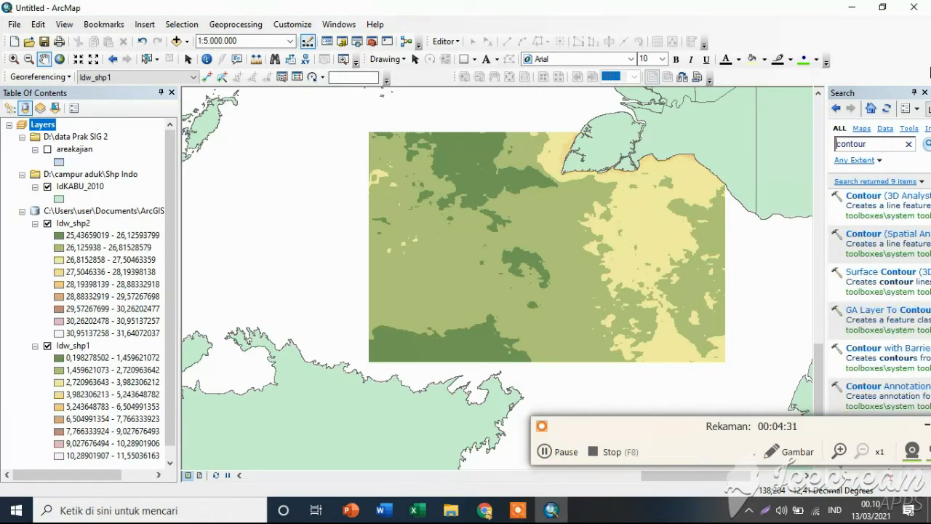
Run Contour on Idw_shp1 with interval 0,5, base contour 25 and Z factor 1, outputting Contour_Idw_shp1 to Default.gdb.
left_click(546, 452)
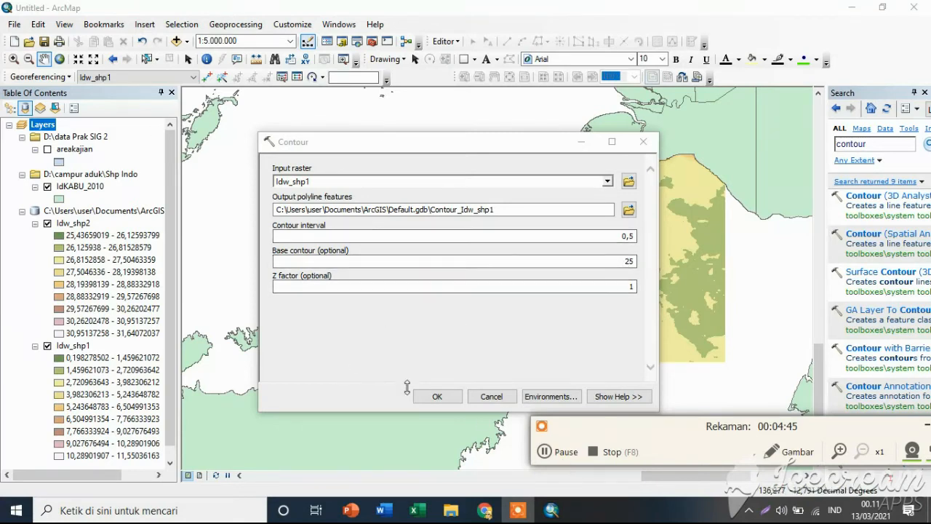
left_click(429, 396)
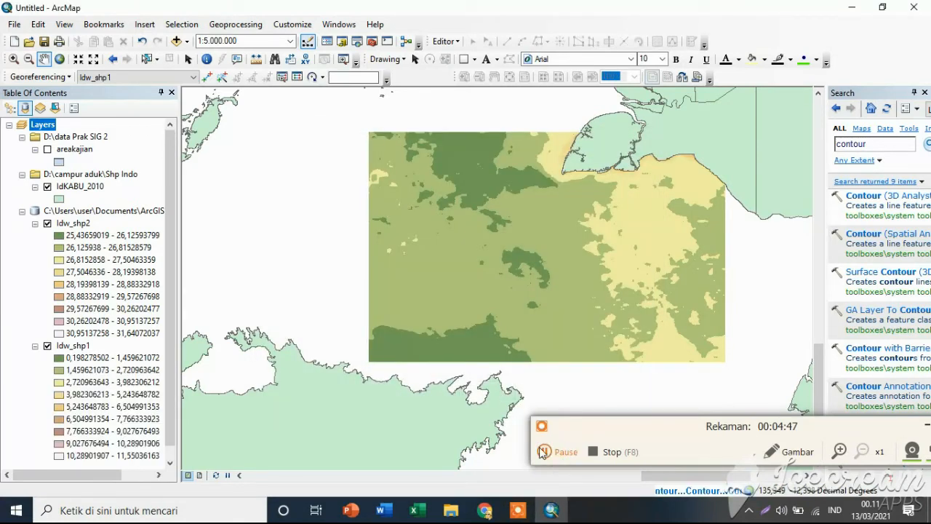
left_click(542, 452)
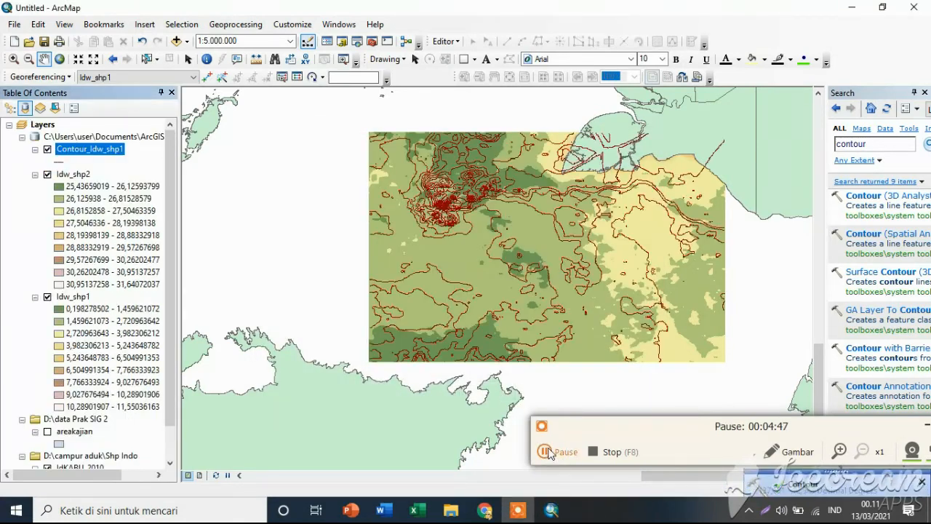
left_click(543, 452)
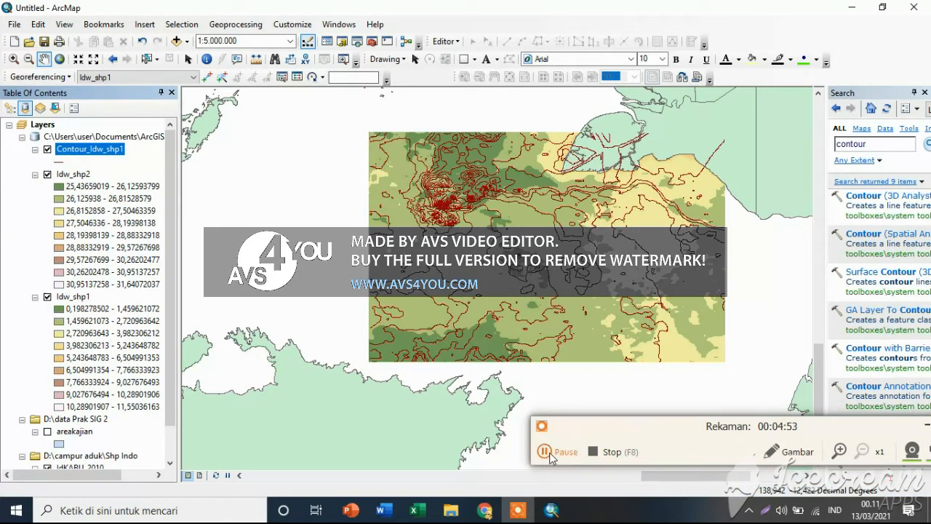
Run Contour on Idw_shp2 with interval 0,5 and Z factor 1, outputting Contour_Idw_shp2 to Default.gdb.
left_click(546, 452)
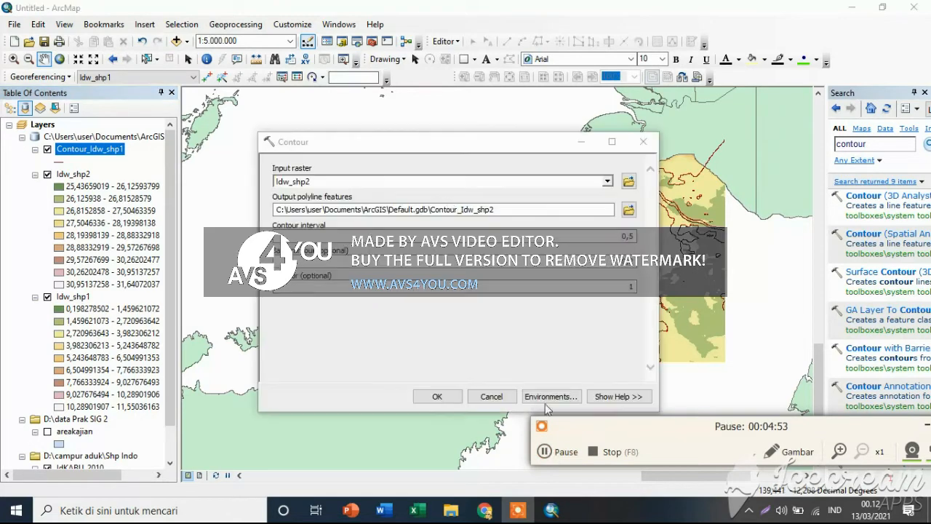
left_click(546, 453)
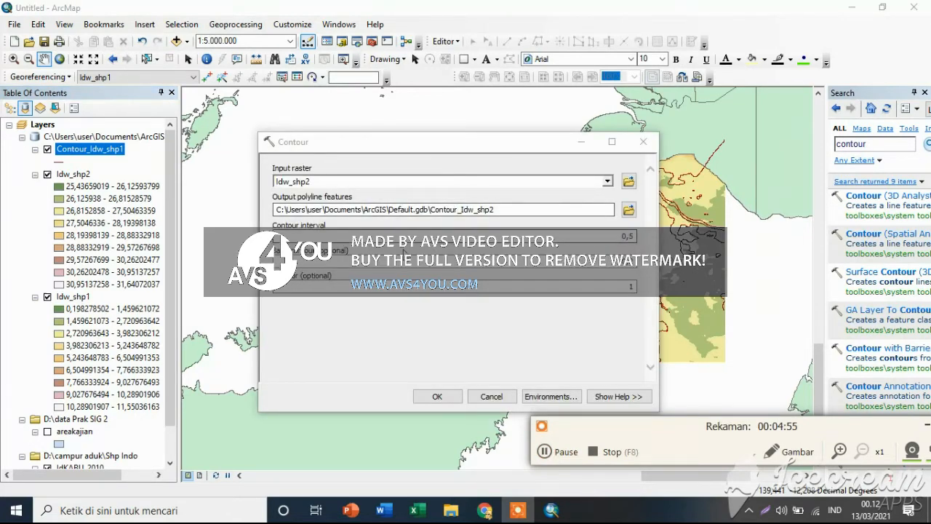
left_click(630, 280)
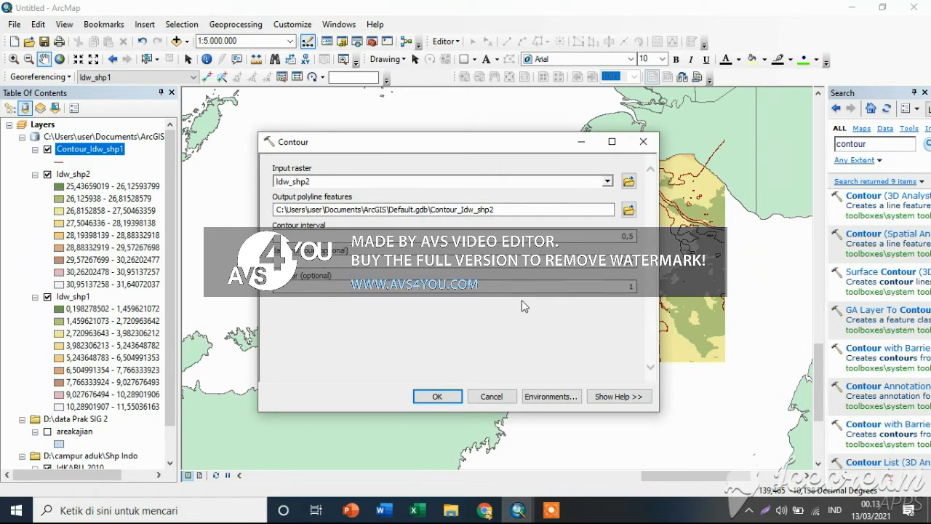
left_click(437, 396)
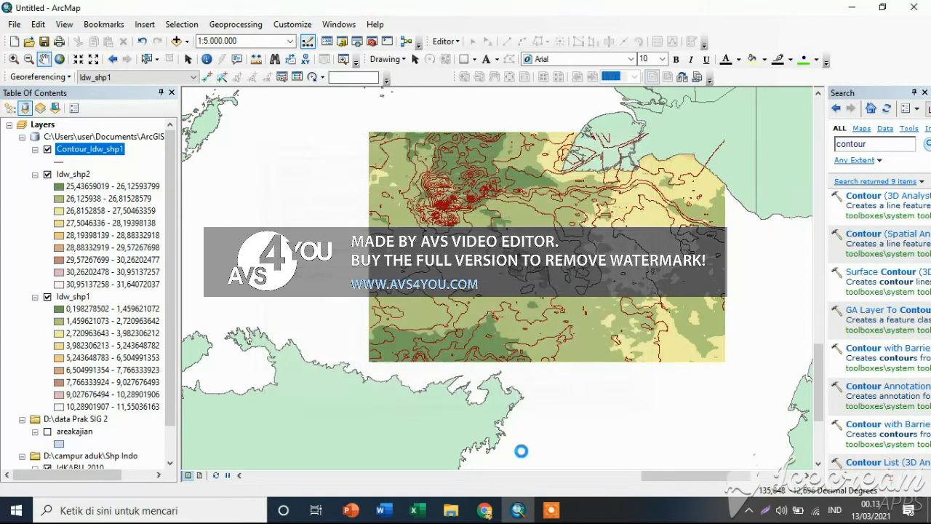
left_click(551, 512)
left_click_drag(633, 464, 678, 414)
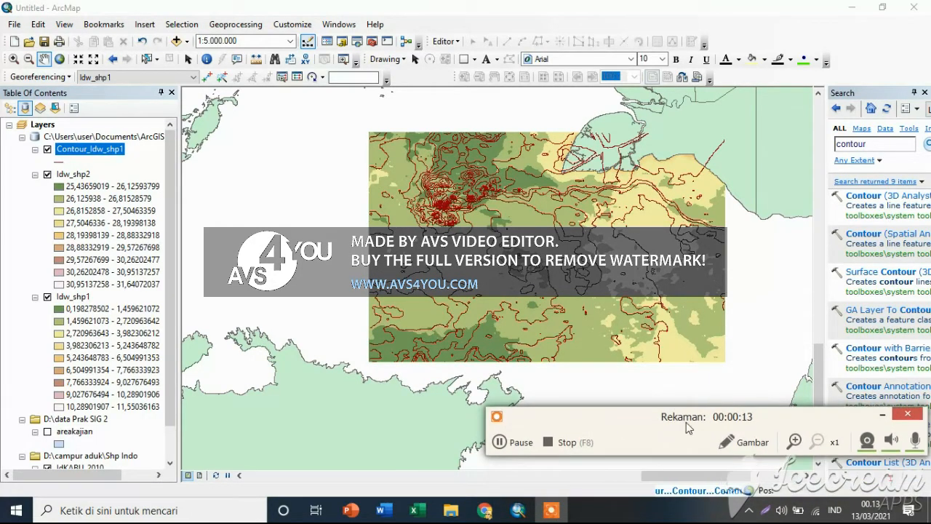
left_click(500, 441)
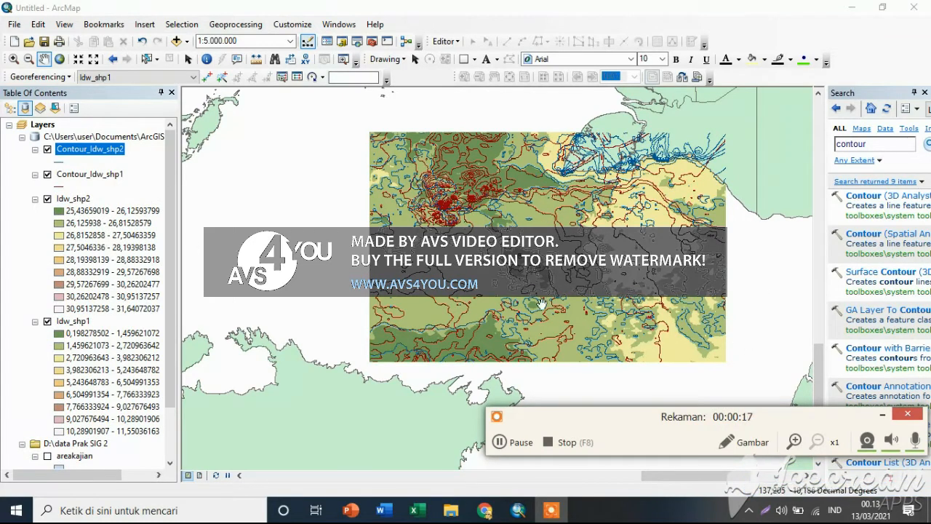
Rename Contour_Idw_shp2 as kontur KLOROFIL-A and Contour_Idw_shp1 as kontur SPL, and hide the Idw_shp2 and Idw_shp1 layers.
left_click(499, 442)
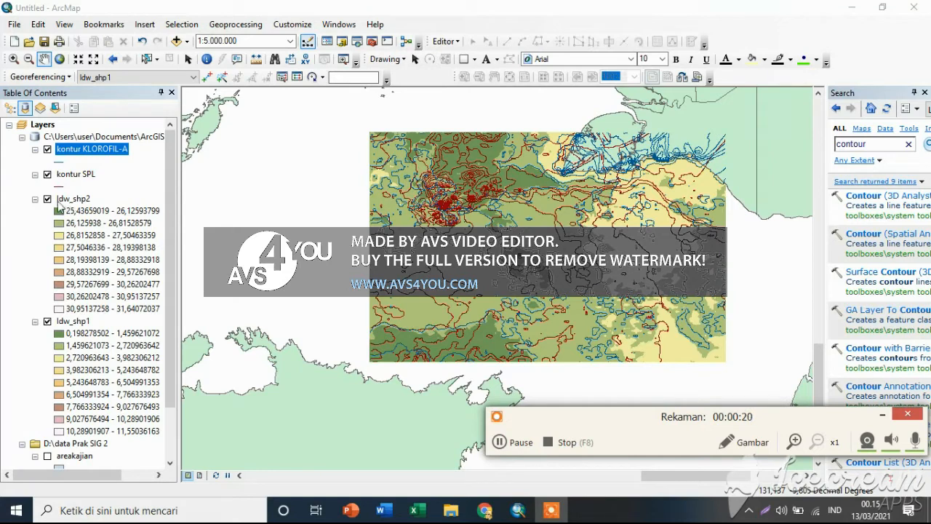
left_click(59, 198)
left_click(48, 198)
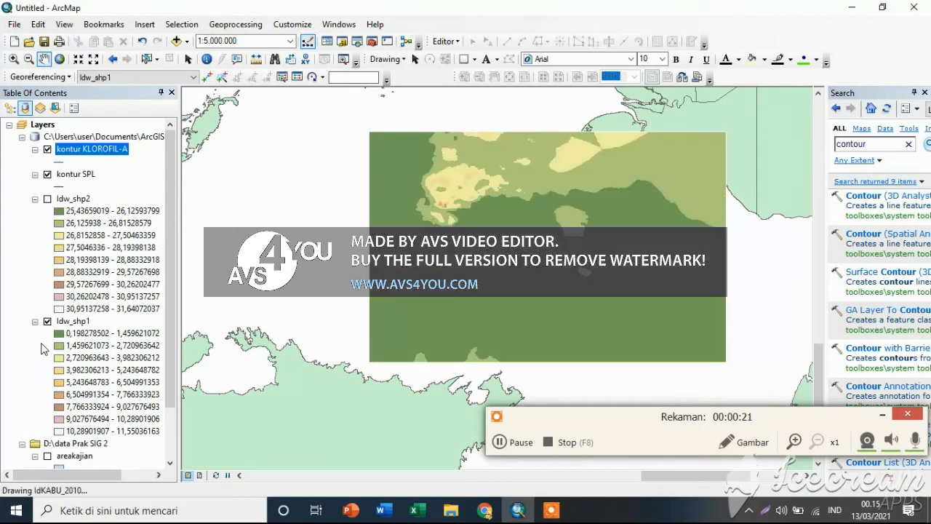
left_click(47, 322)
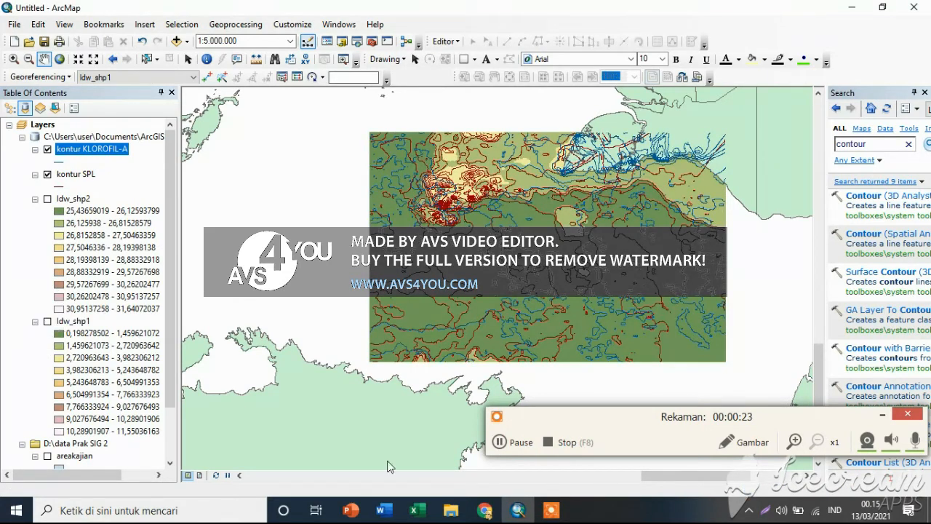
Open the kontur KLOROFIL-A attribute table and select its records by attributes with the expression Contour >2.
left_click(501, 443)
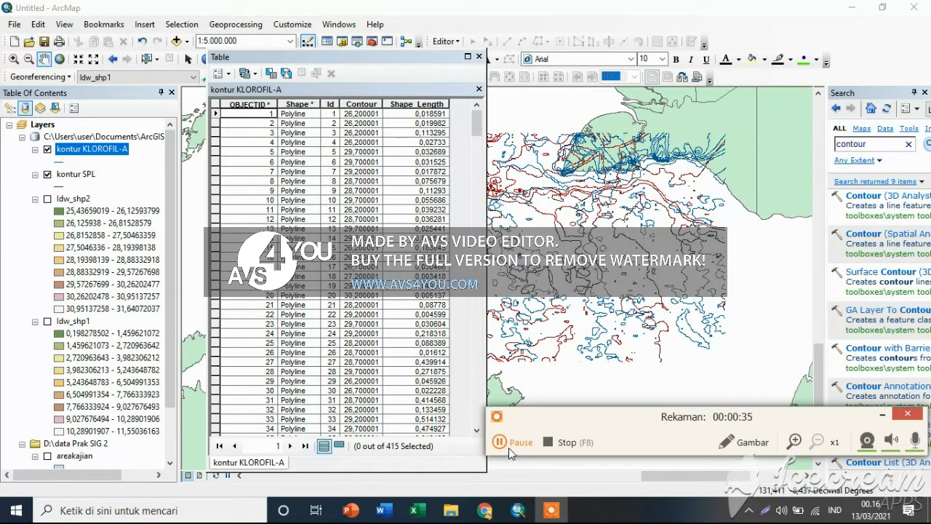
left_click(229, 75)
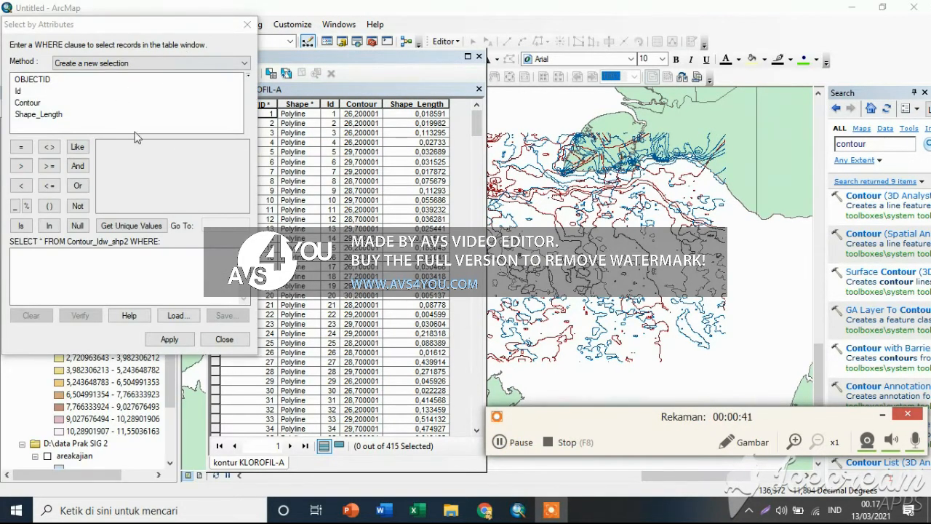
left_click(38, 103)
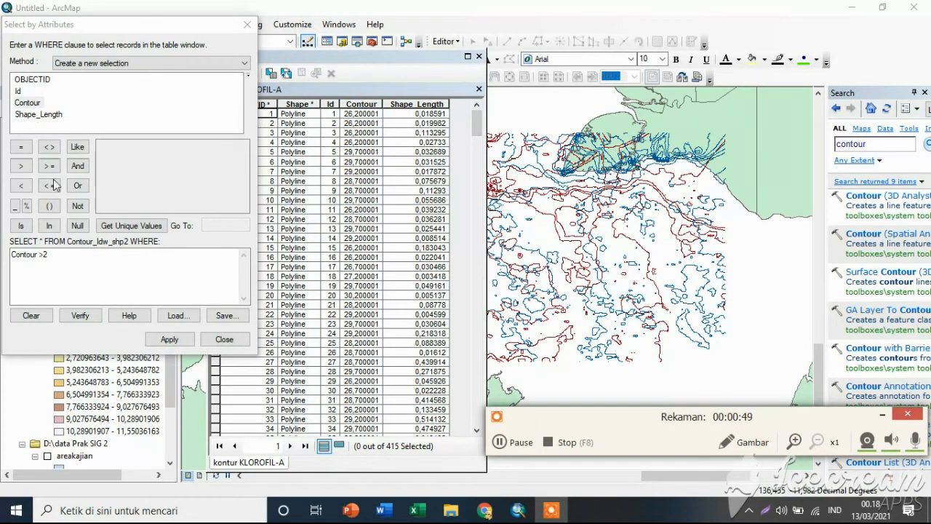
left_click(169, 339)
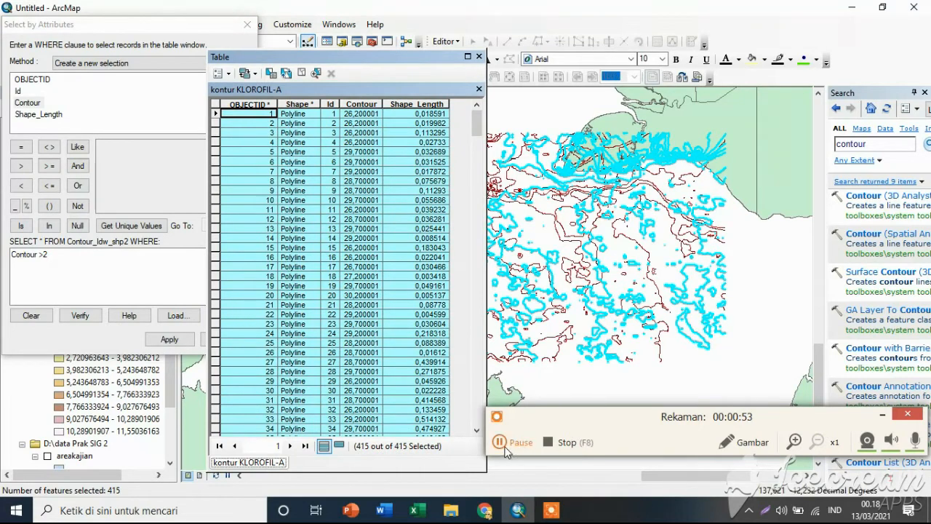
Close the kontur KLOROFIL-A table and open the attribute table of the kontur SPL layer.
left_click(502, 443)
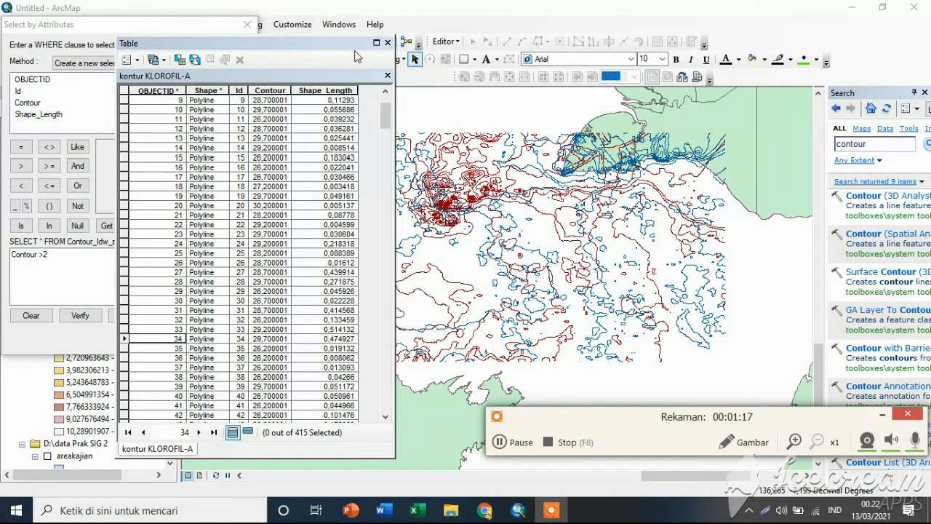
left_click(389, 44)
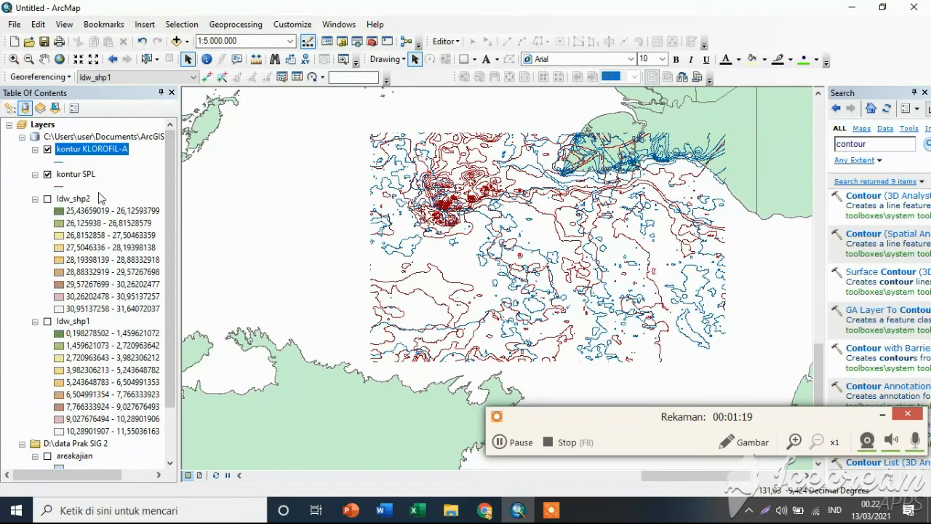
left_click(73, 176)
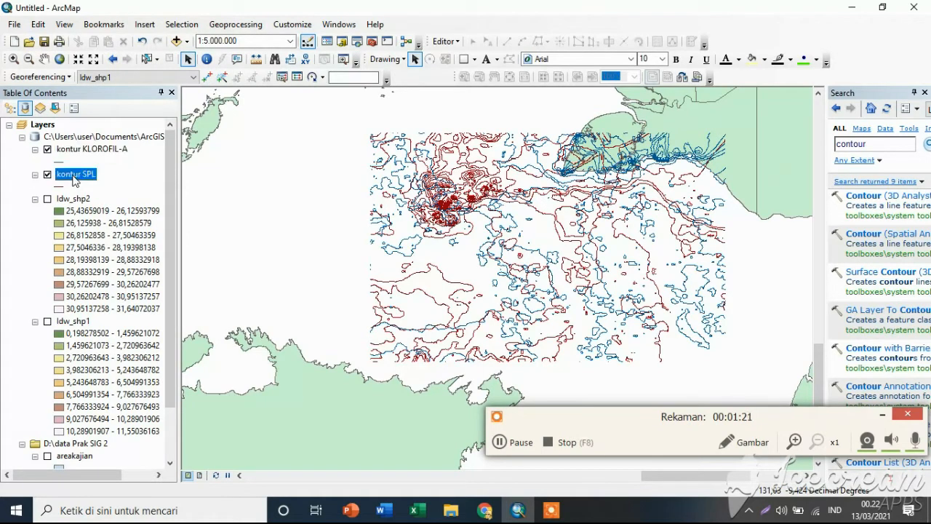
right_click(73, 176)
left_click(141, 217)
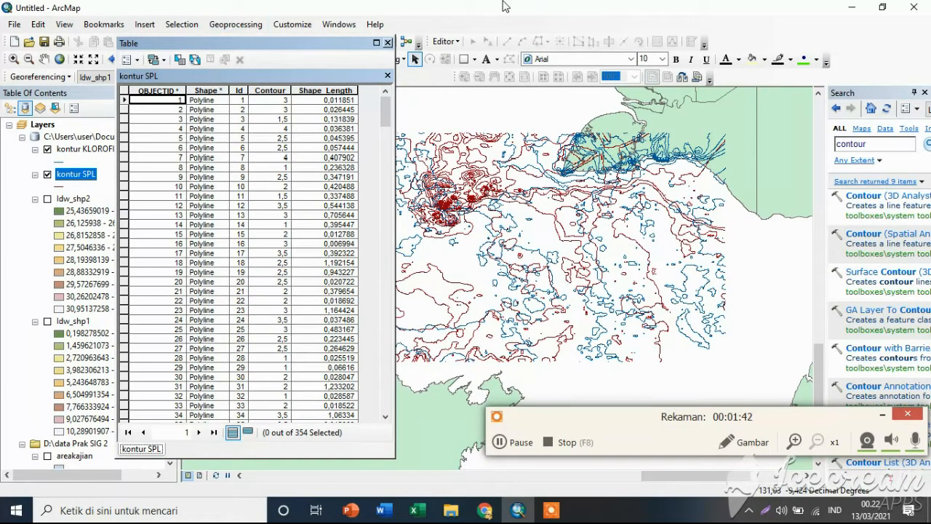
Start an edit session on the areakajian layer.
left_click(445, 41)
left_click(478, 58)
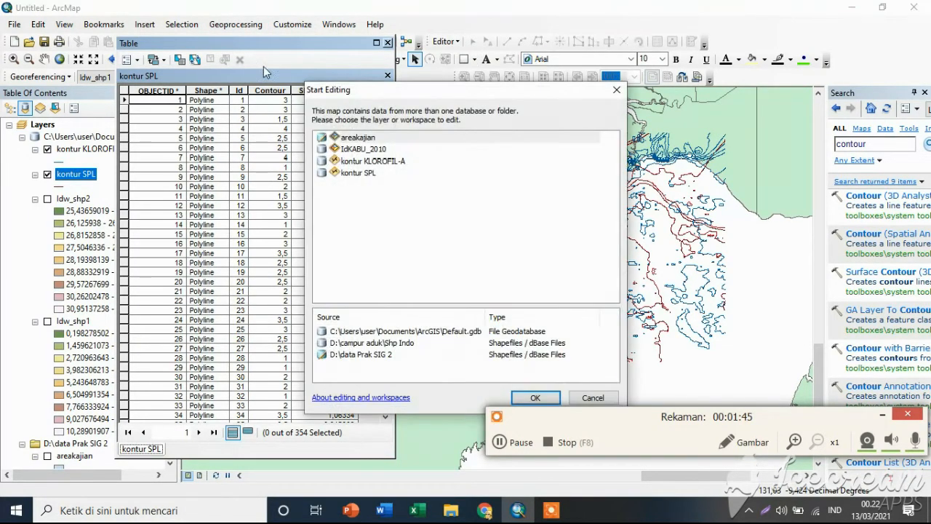
left_click(366, 136)
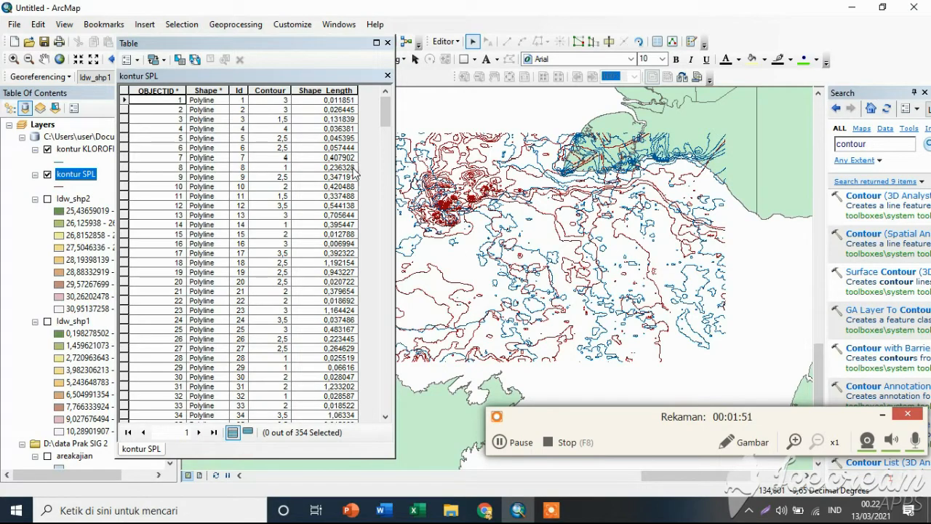
Rename the kontur SPL layer as kontur KLOROFIL A.
double_click(240, 43)
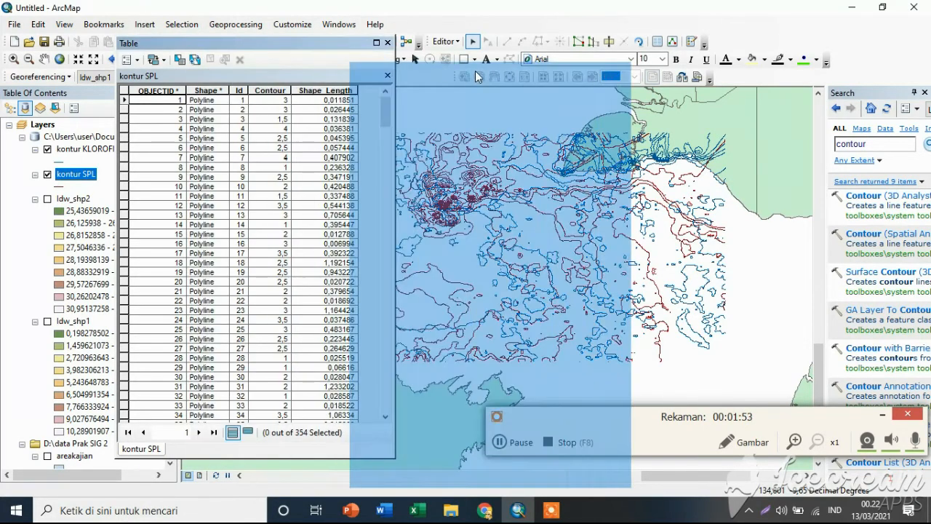
double_click(81, 176)
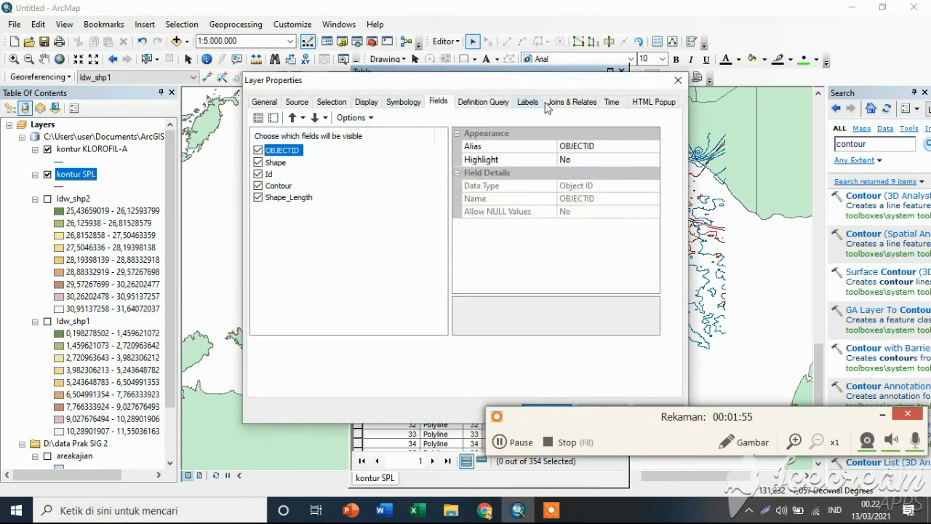
left_click(676, 80)
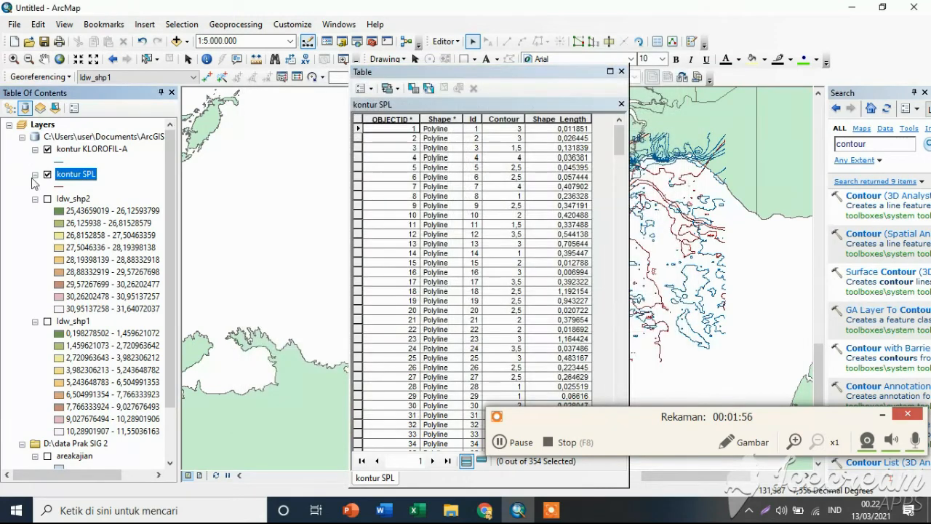
left_click(86, 174)
left_click(97, 174)
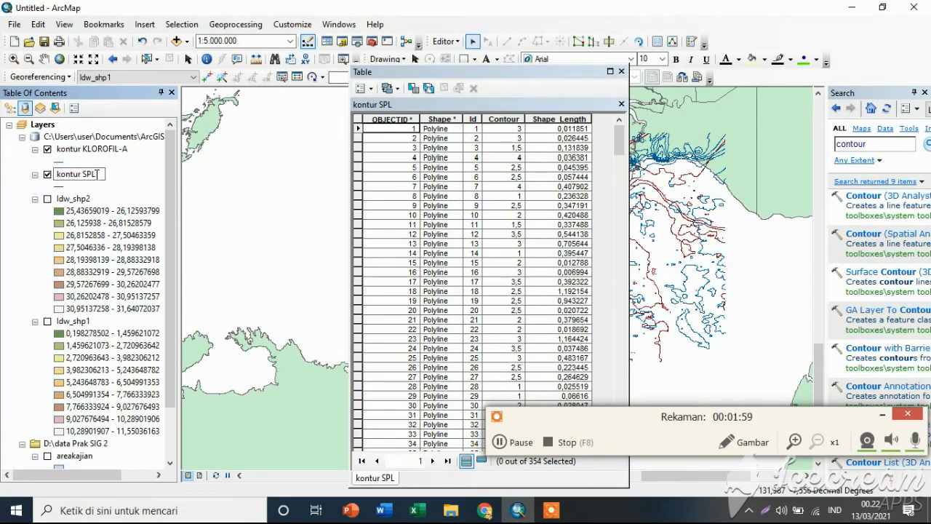
key("BackSpace")
key("BackSpace")
key("BackSpace")
type("KLOROFIL A")
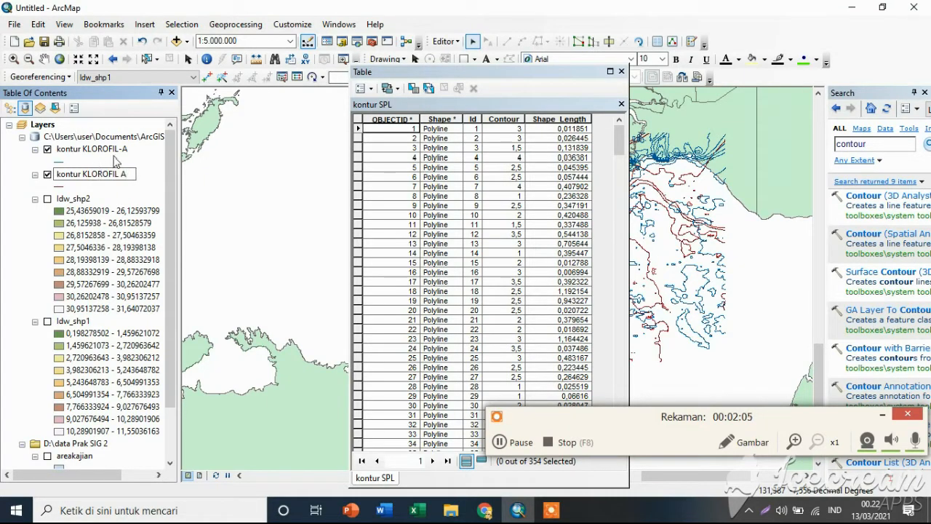
key("Return")
Rename the kontur KLOROFIL-A layer as kontur SPL and close the attribute table.
left_click(113, 149)
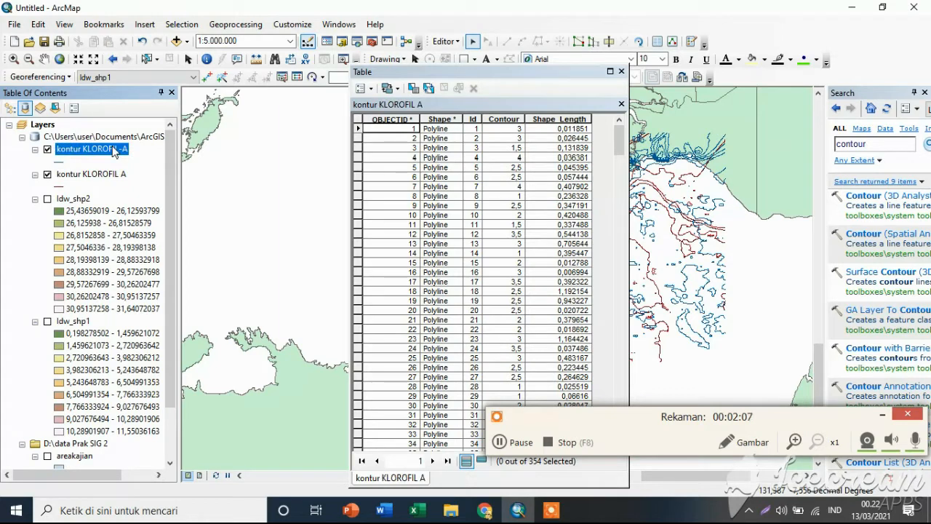
left_click(113, 149)
left_click(129, 148)
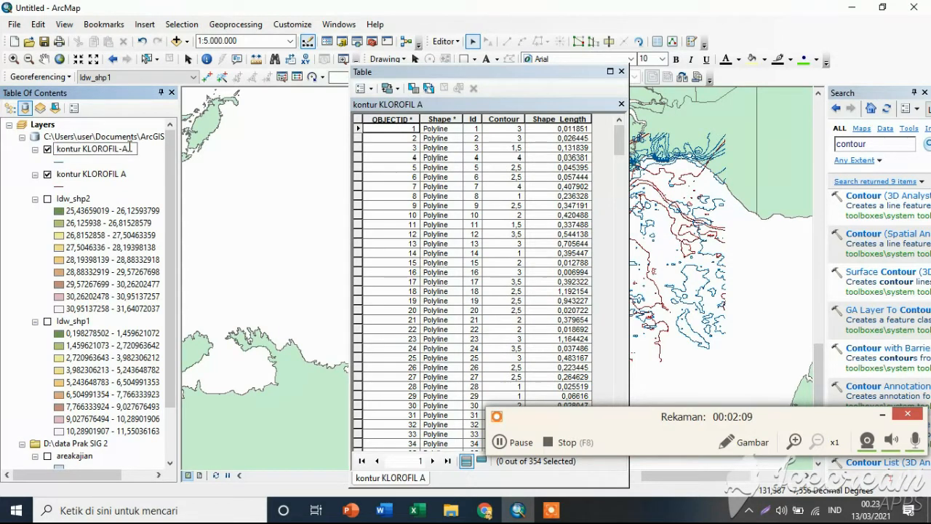
key("BackSpace")
key("BackSpace")
key("BackSpace")
key("BackSpace")
key("BackSpace")
key("BackSpace")
key("BackSpace")
key("BackSpace")
key("BackSpace")
key("BackSpace")
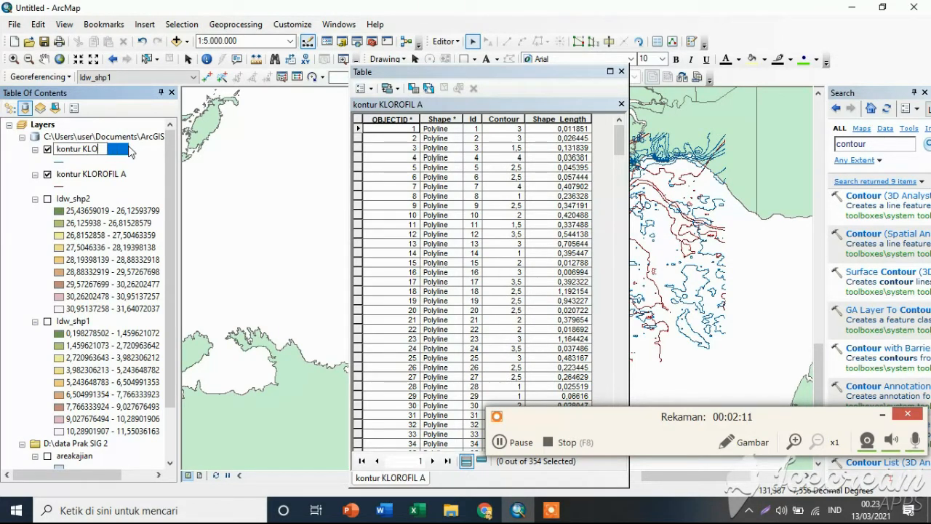
type("SPL")
key("Return")
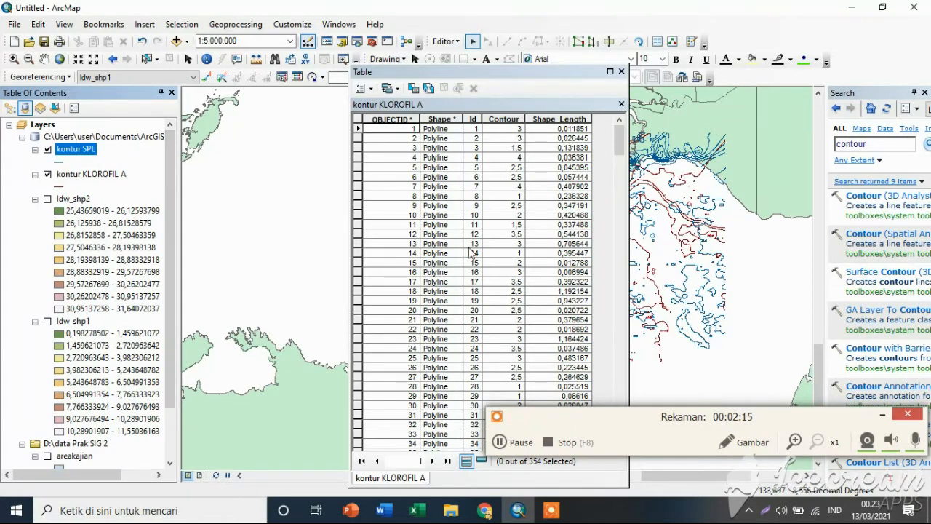
left_click(621, 72)
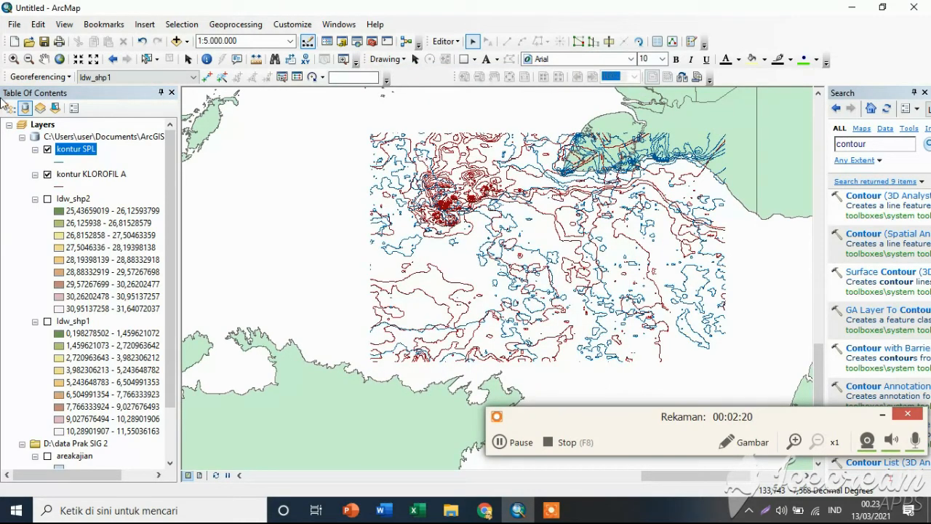
Stop the current edit session and start a new one with areakajian as the layer to edit.
double_click(89, 149)
left_click(678, 80)
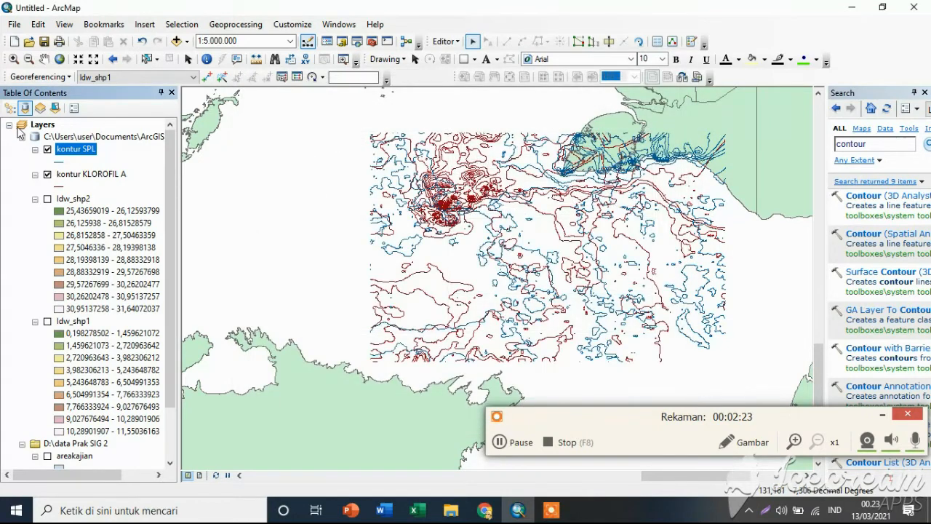
left_click(445, 41)
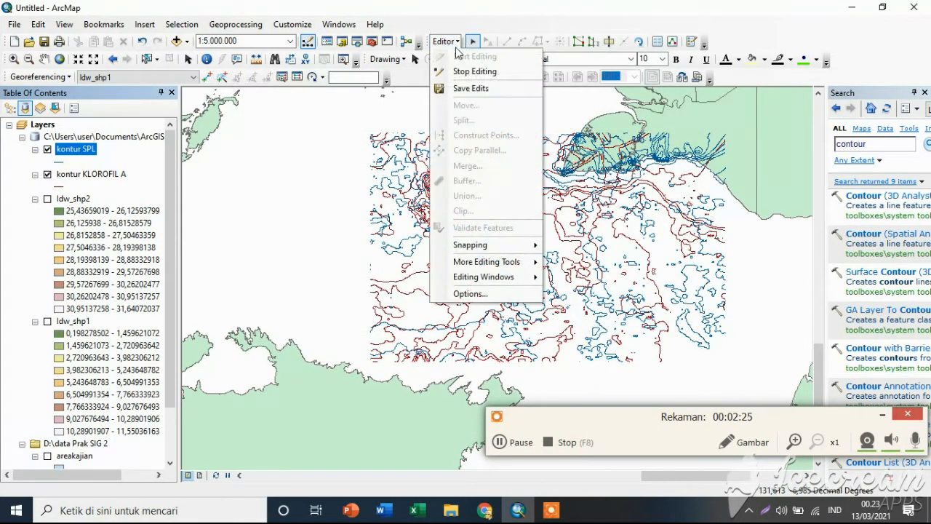
left_click(474, 71)
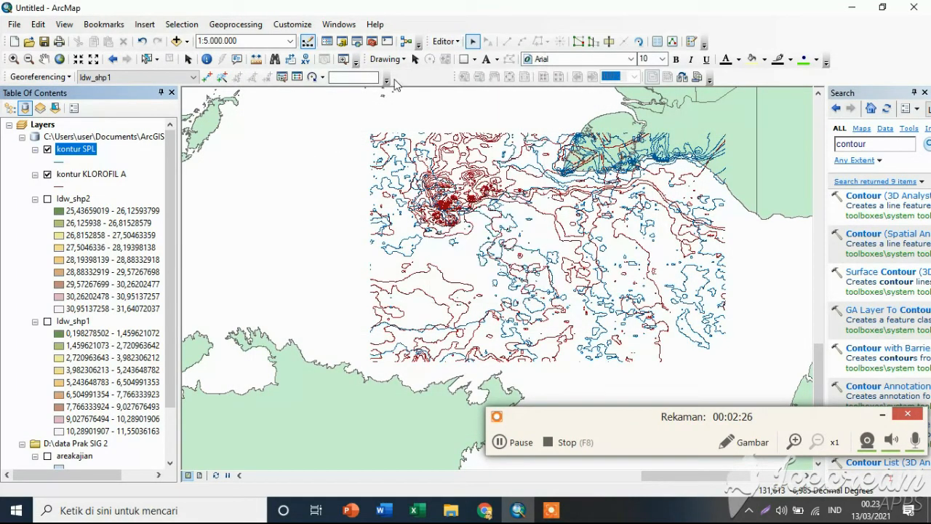
left_click(455, 43)
left_click(466, 56)
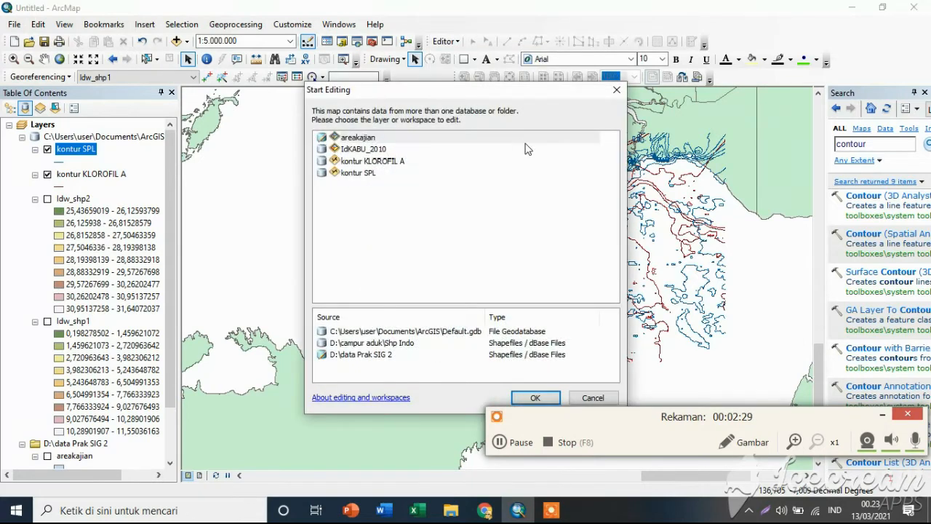
left_click(399, 138)
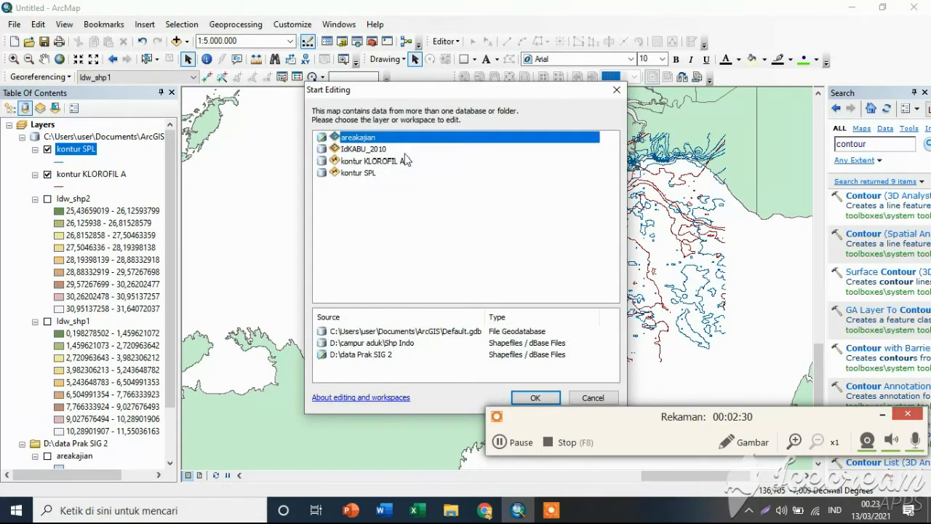
left_click(549, 398)
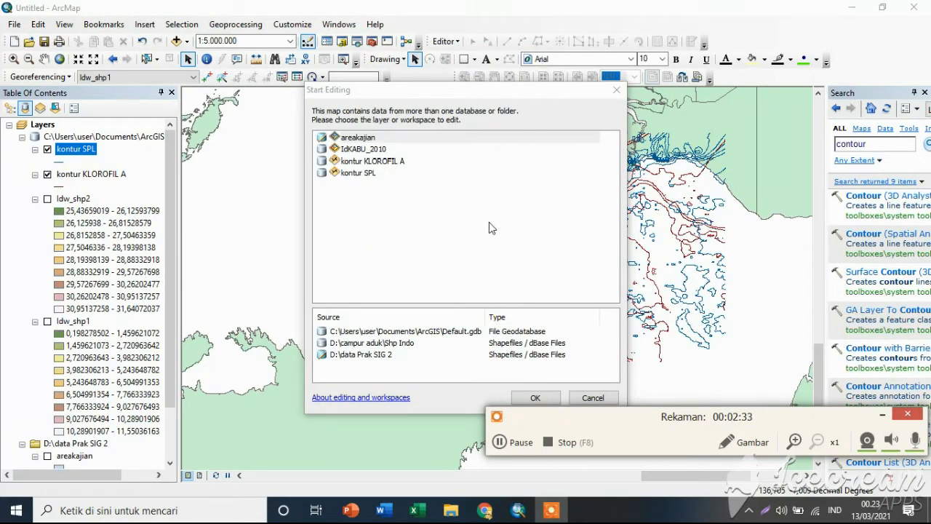
Select the records of kontur SPL by attributes with the expression Contour >2, and close the dialog and table.
right_click(86, 155)
left_click(174, 188)
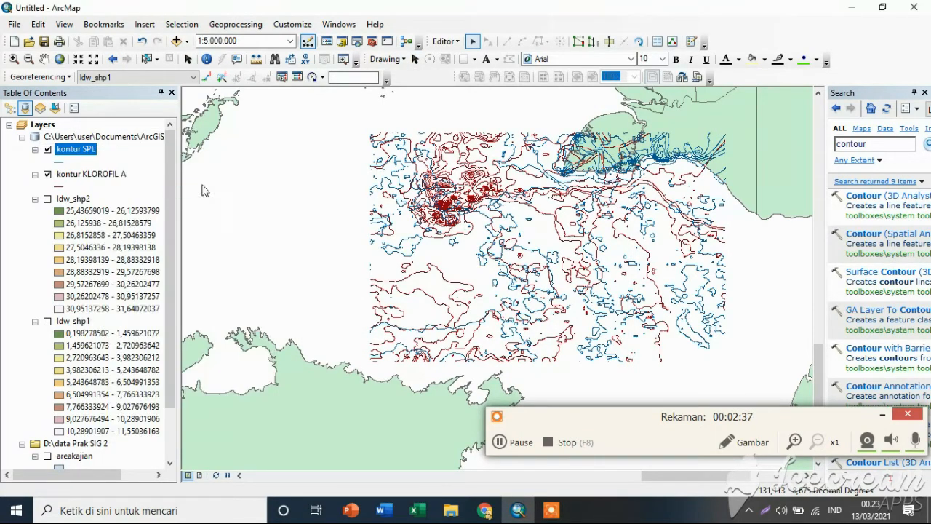
left_click(363, 88)
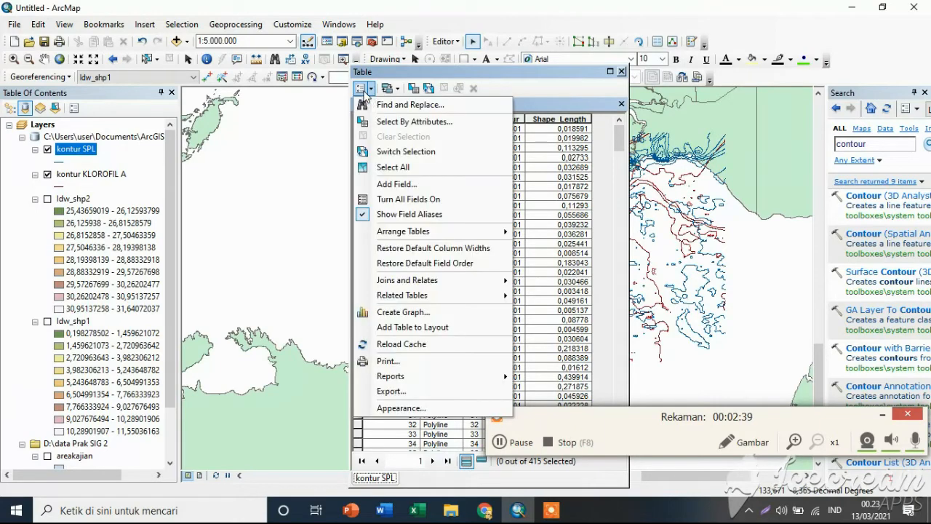
left_click(413, 121)
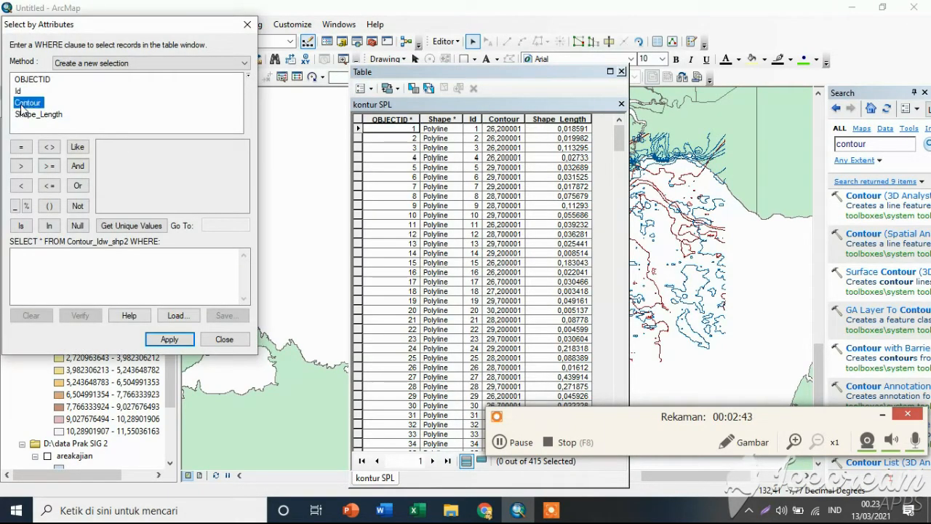
double_click(27, 102)
left_click(30, 172)
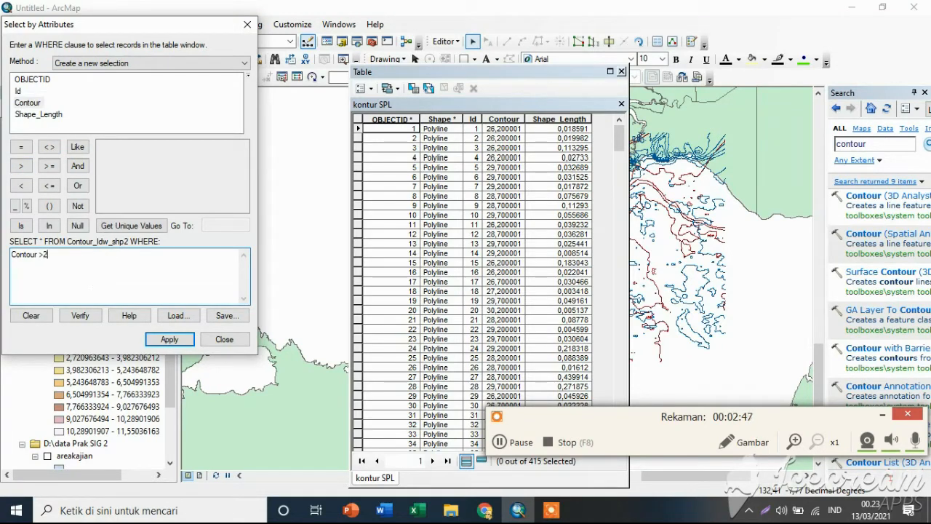
left_click(173, 339)
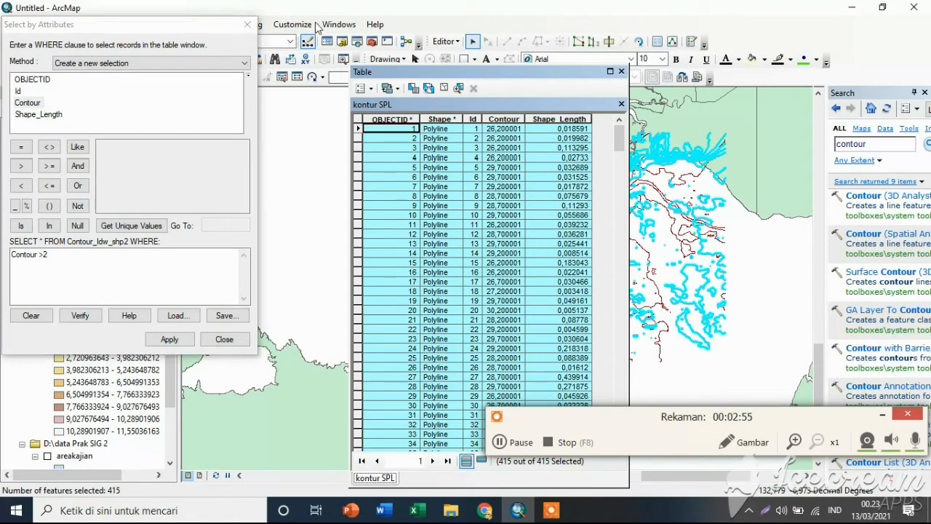
left_click(248, 26)
left_click(620, 72)
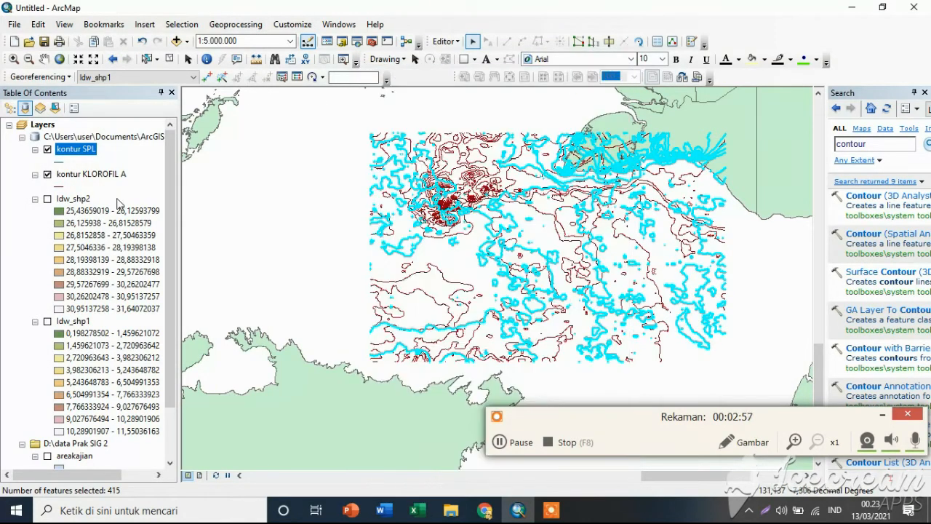
Check the attribute table of kontur KLOROFIL A, close it and stop the edit session.
left_click(83, 175)
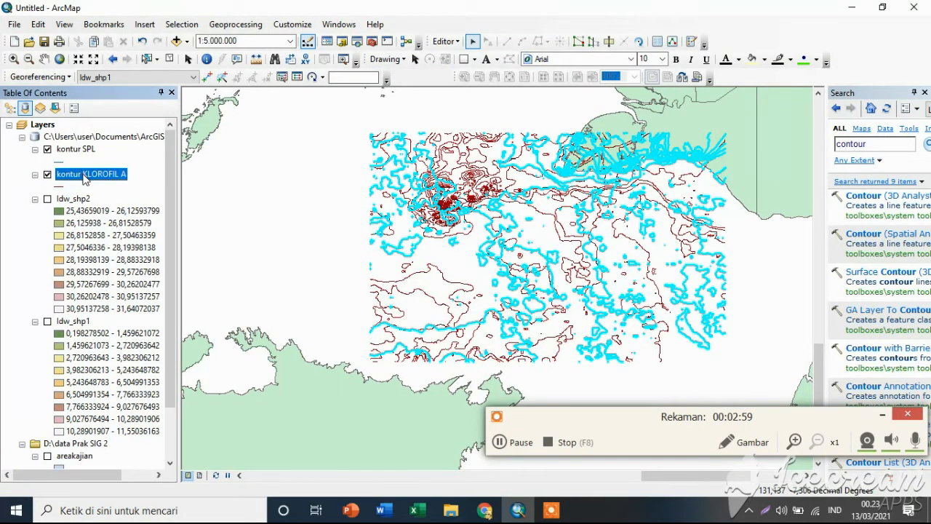
right_click(83, 178)
left_click(148, 210)
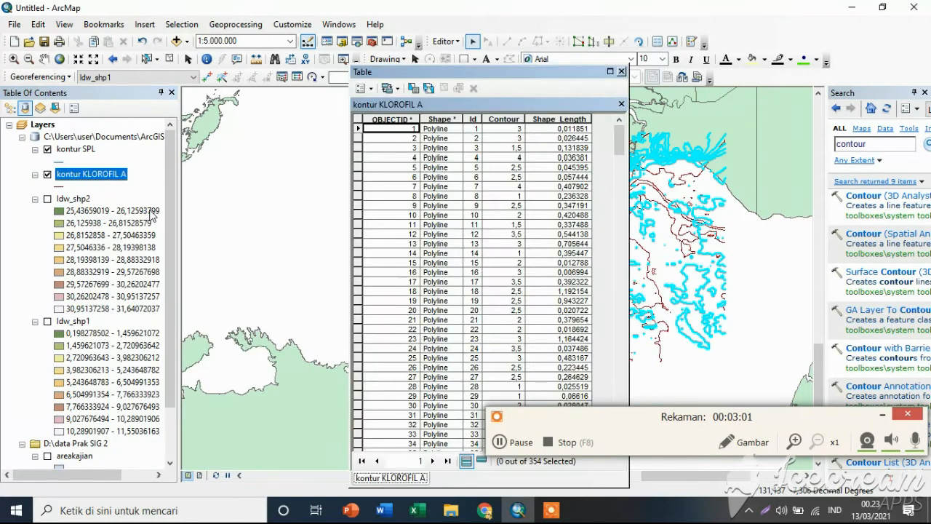
left_click(618, 72)
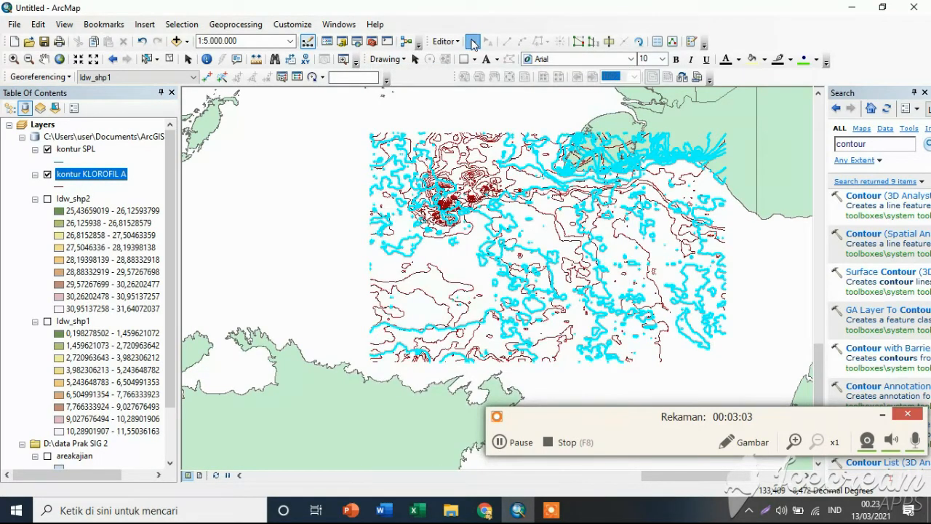
left_click(446, 42)
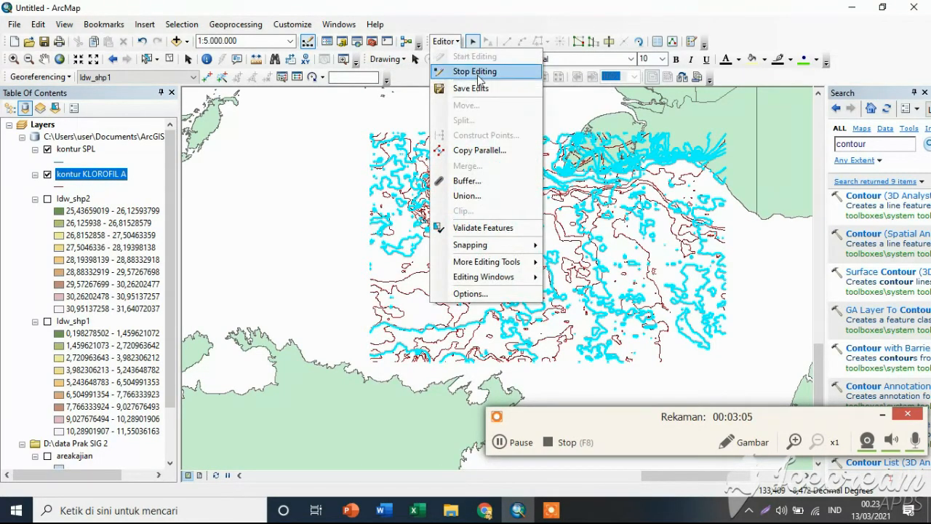
left_click(475, 72)
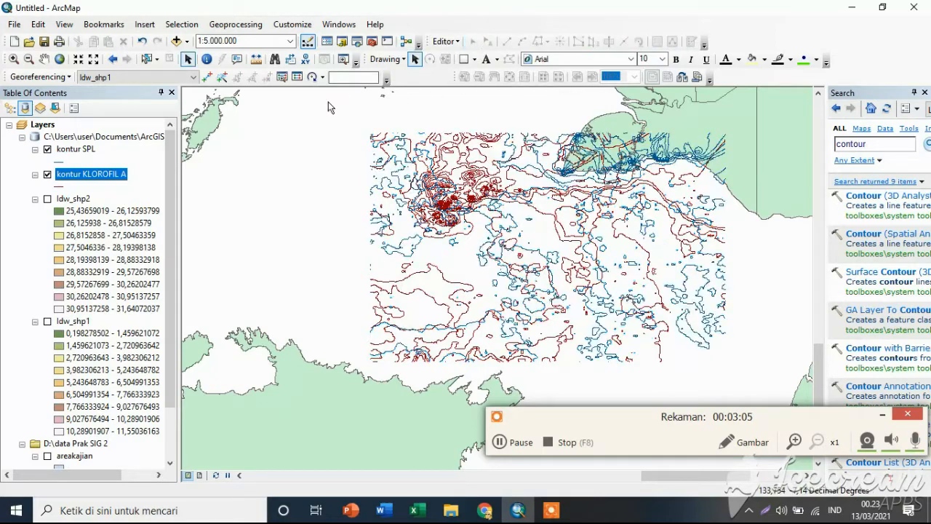
Open the attribute table of kontur KLOROFIL A and start an edit session with areakajian as the layer to edit.
double_click(100, 178)
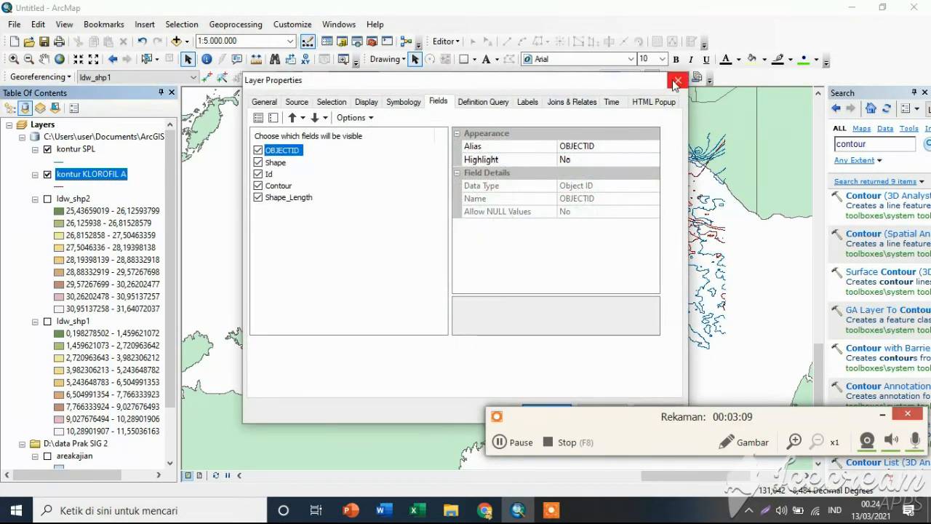
left_click(677, 81)
right_click(98, 175)
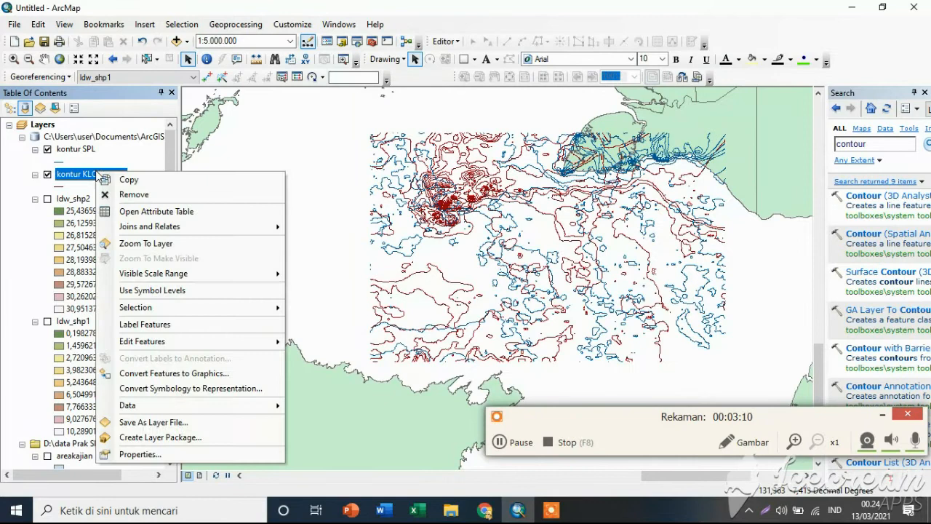
left_click(143, 211)
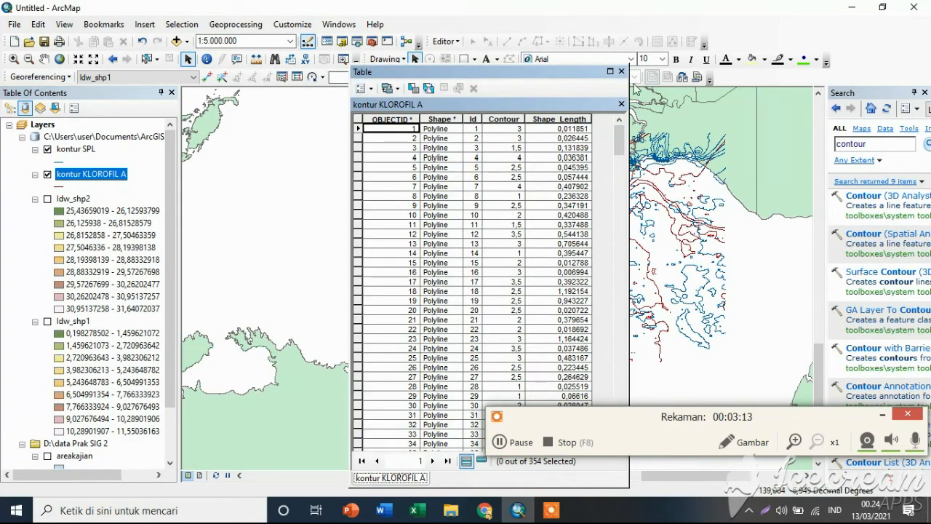
left_click(443, 41)
left_click(475, 59)
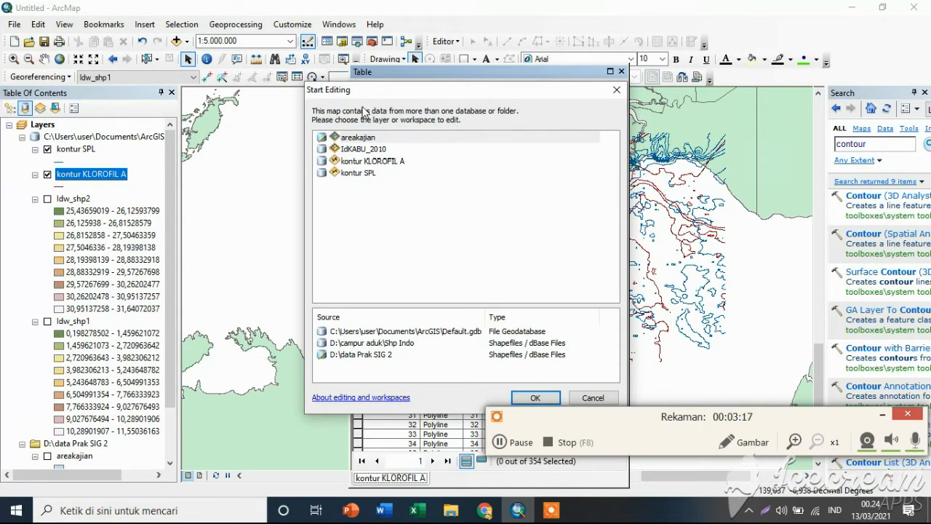
double_click(375, 139)
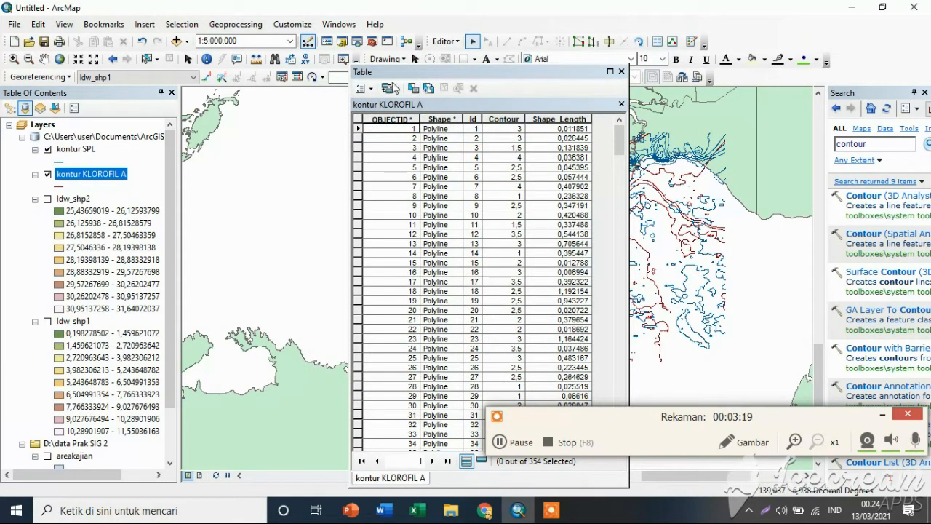
Select the records of kontur KLOROFIL A by attributes with the expression Contour >2.
left_click(363, 88)
left_click(388, 121)
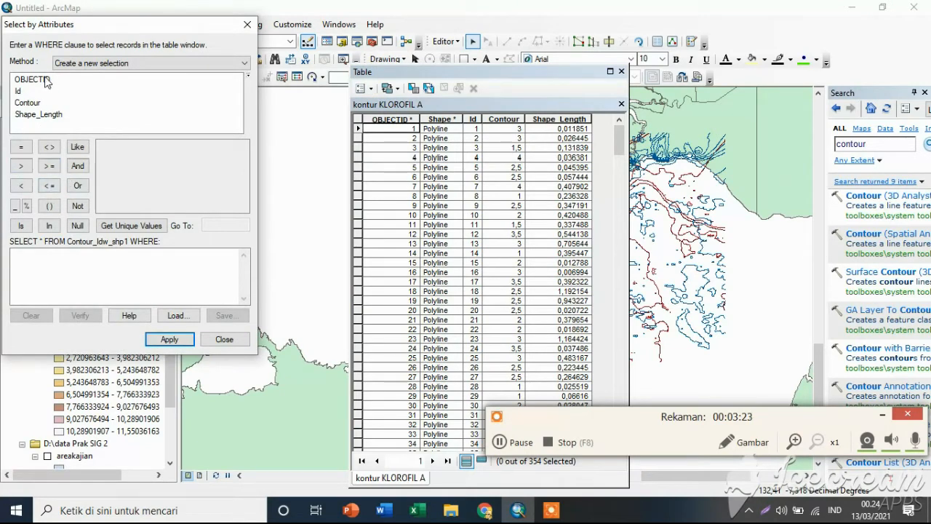
double_click(27, 102)
left_click(23, 166)
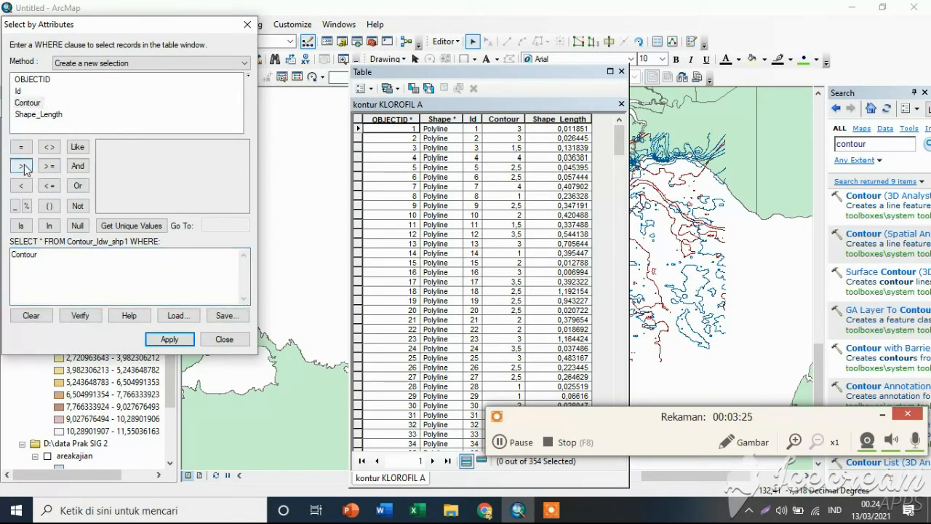
type("32")
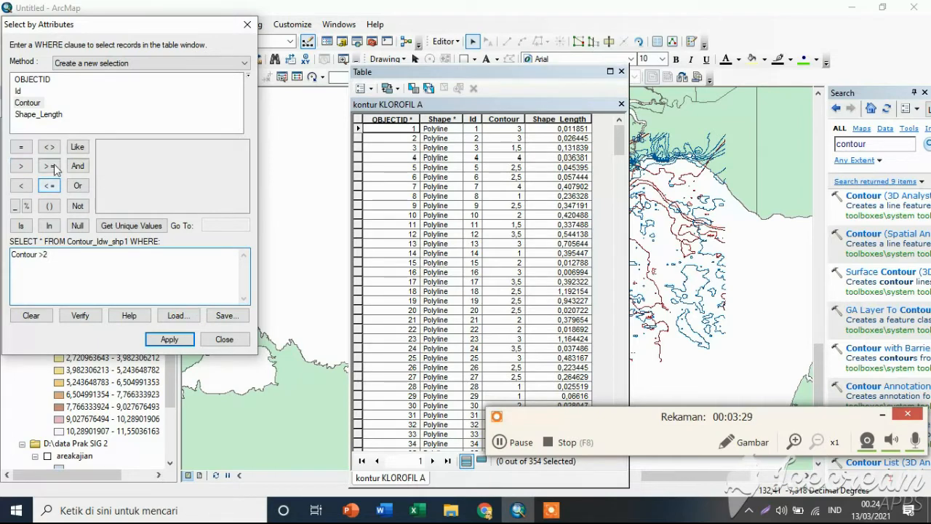
left_click(189, 344)
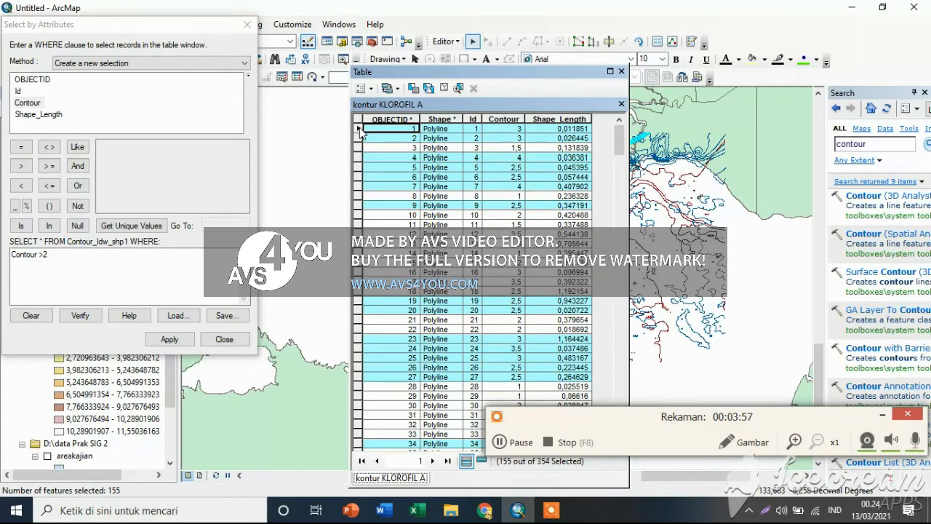
right_click(397, 131)
left_click(393, 131)
right_click(393, 132)
left_click(363, 131)
right_click(374, 131)
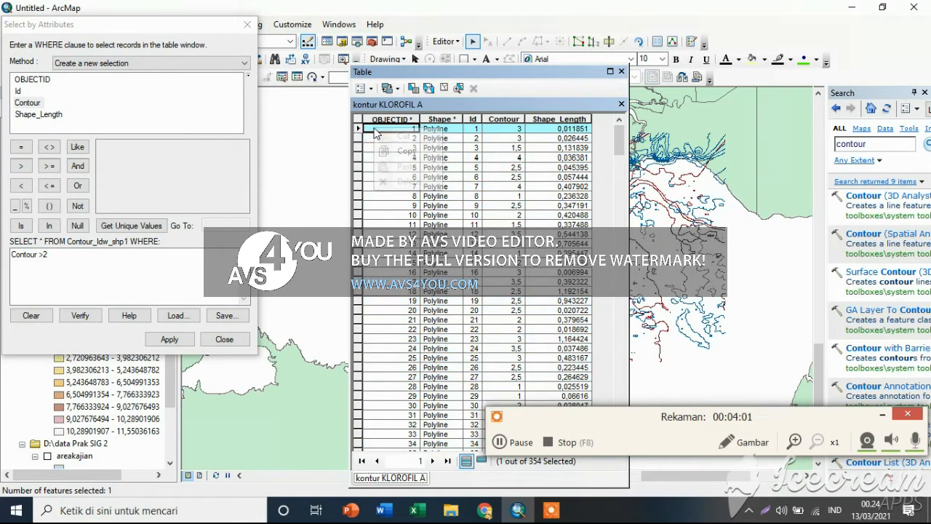
left_click(466, 132)
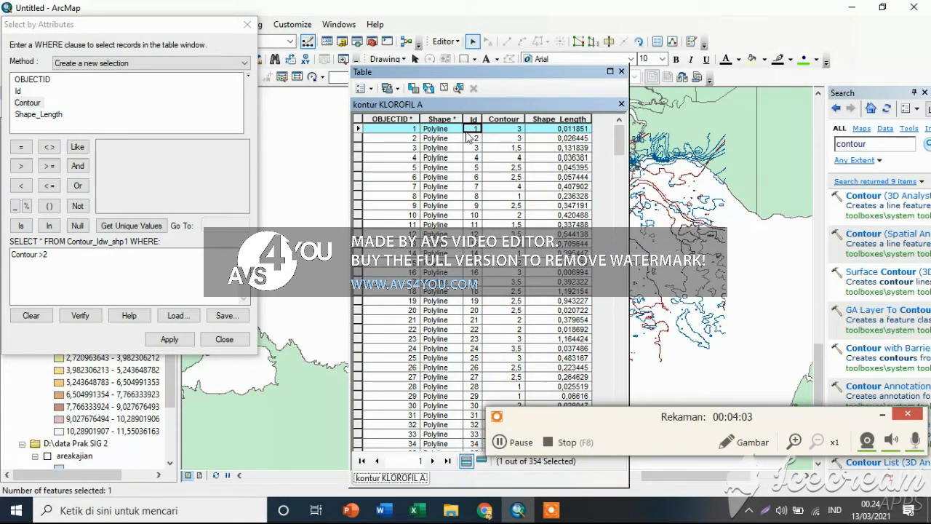
left_click(440, 131)
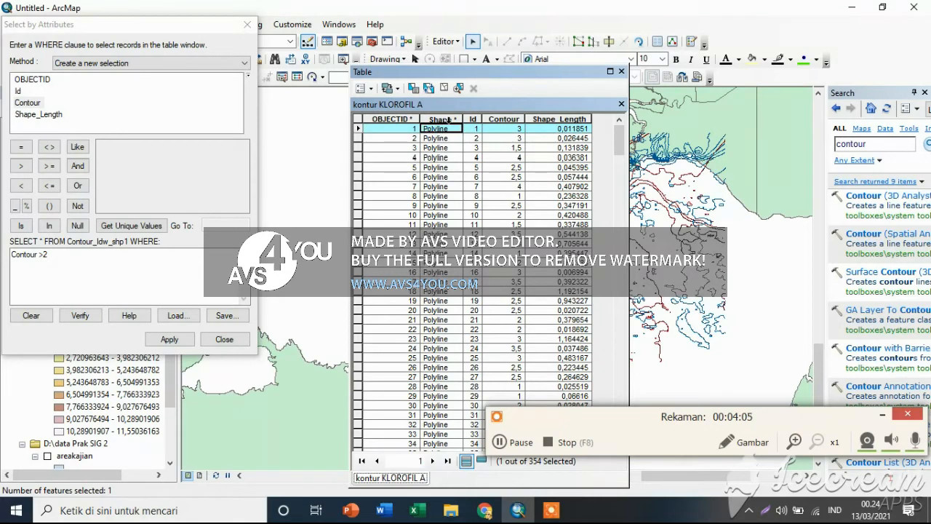
left_click(169, 339)
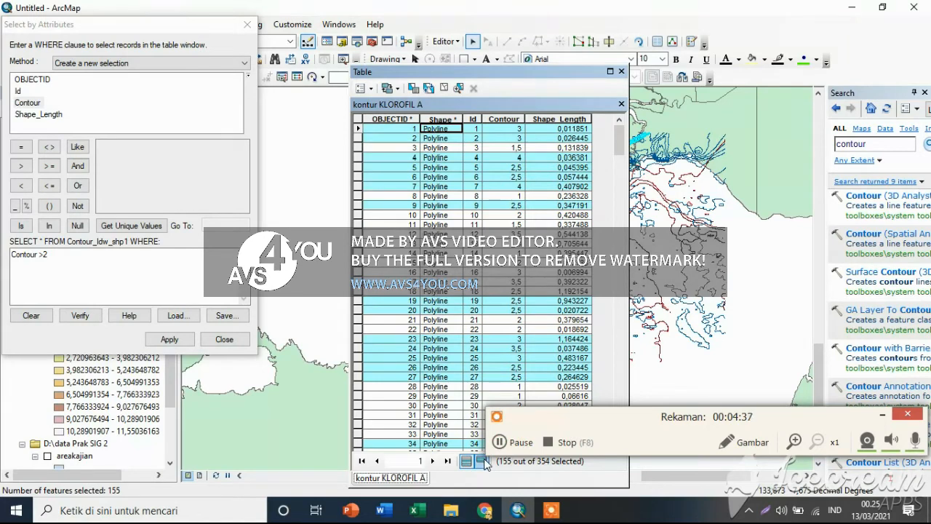
left_click(499, 443)
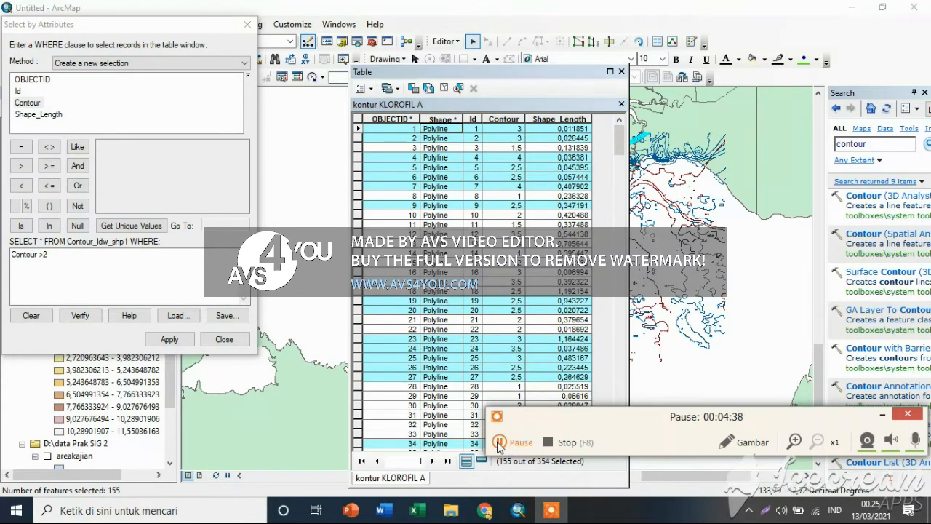
left_click(499, 443)
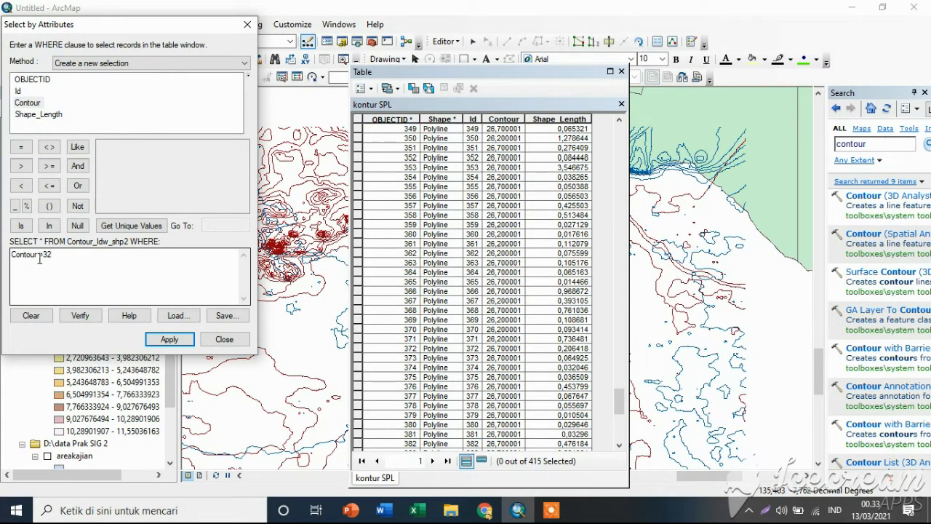
Review the Contour values in the kontur SPL table, stop the edit session and close the Select by Attributes dialog.
scroll(480, 232, "down", 11)
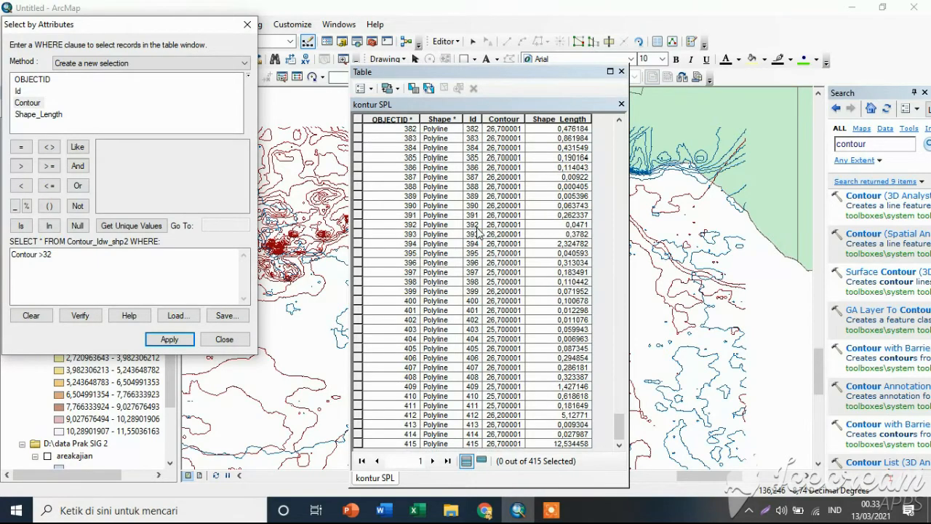
scroll(531, 271, "up", 13)
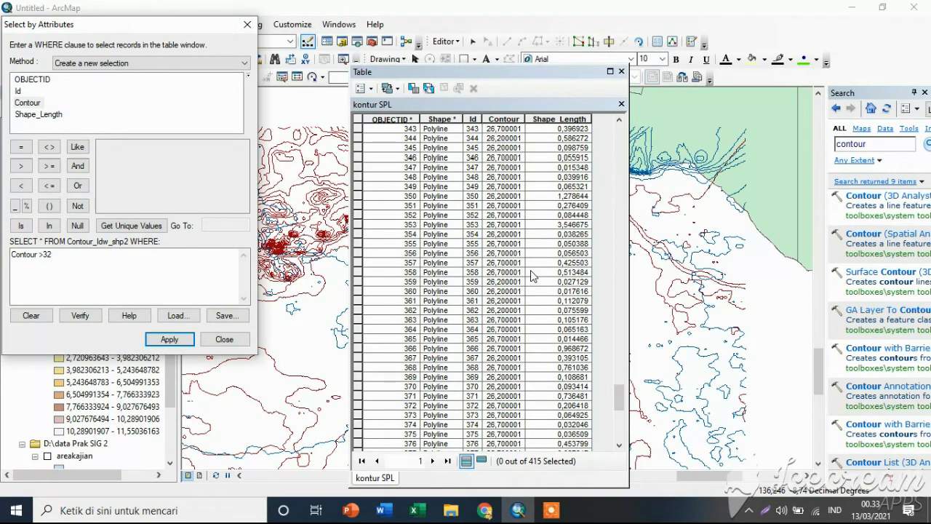
scroll(532, 275, "down", 5)
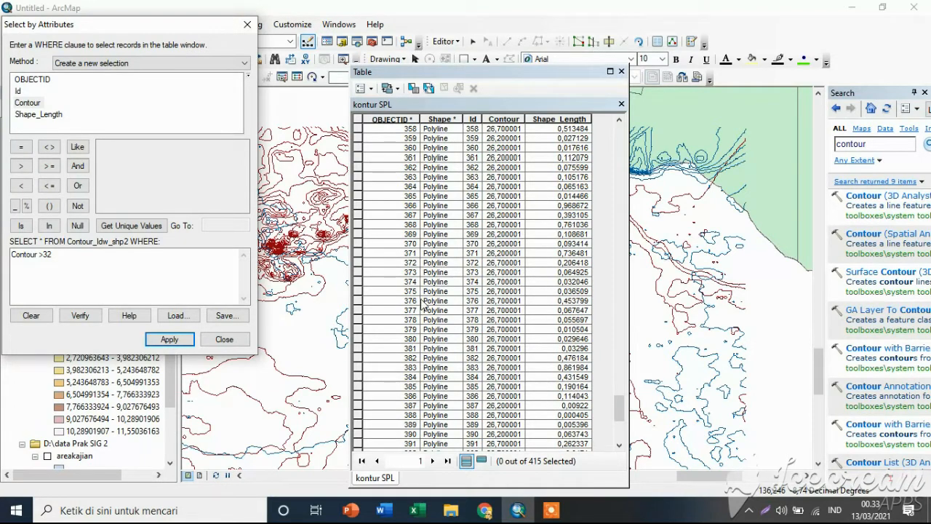
left_click(445, 42)
left_click(457, 42)
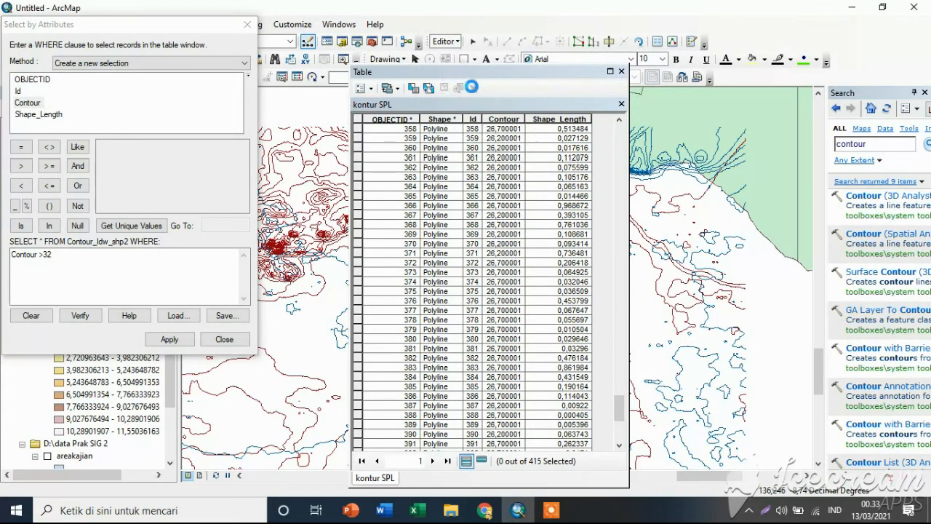
left_click(459, 44)
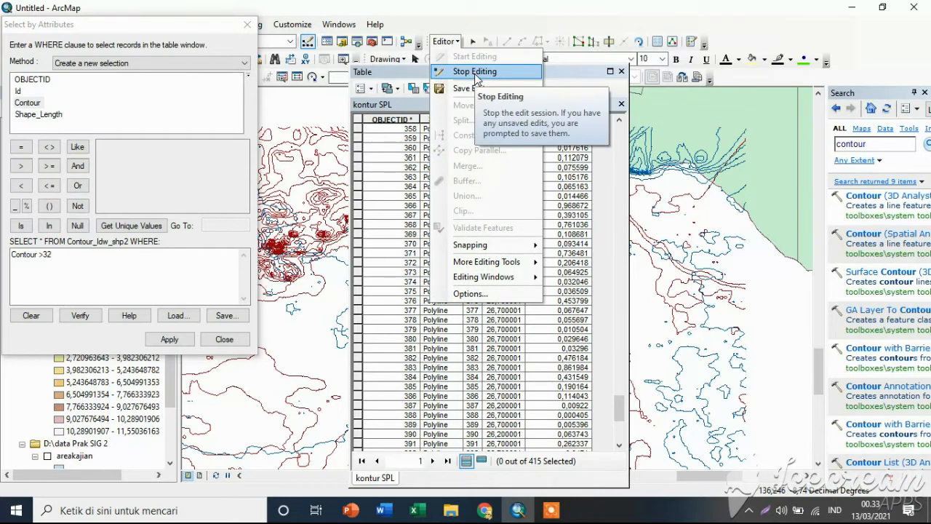
left_click(475, 73)
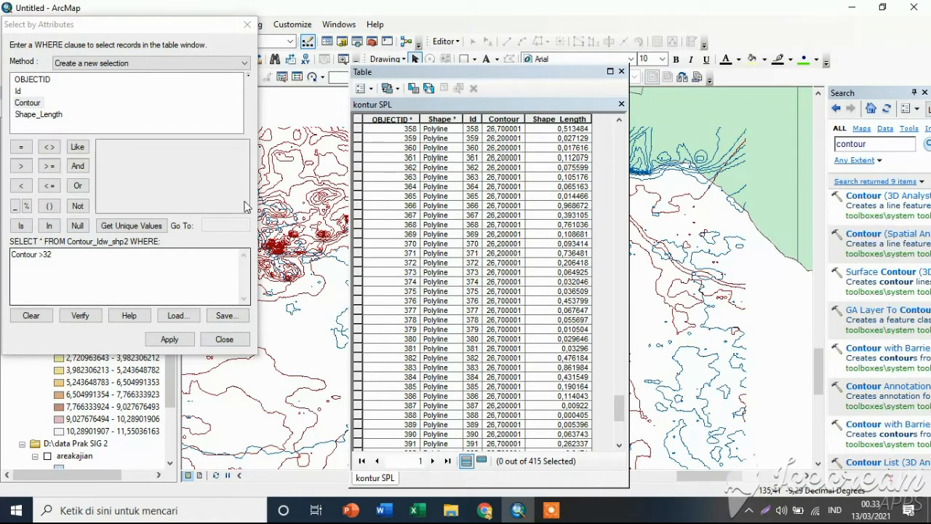
left_click(247, 24)
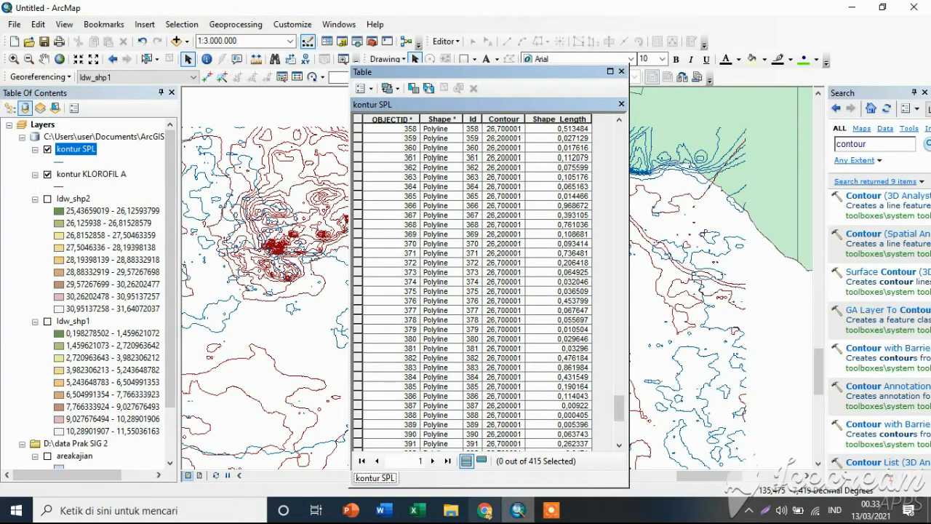
left_click(551, 510)
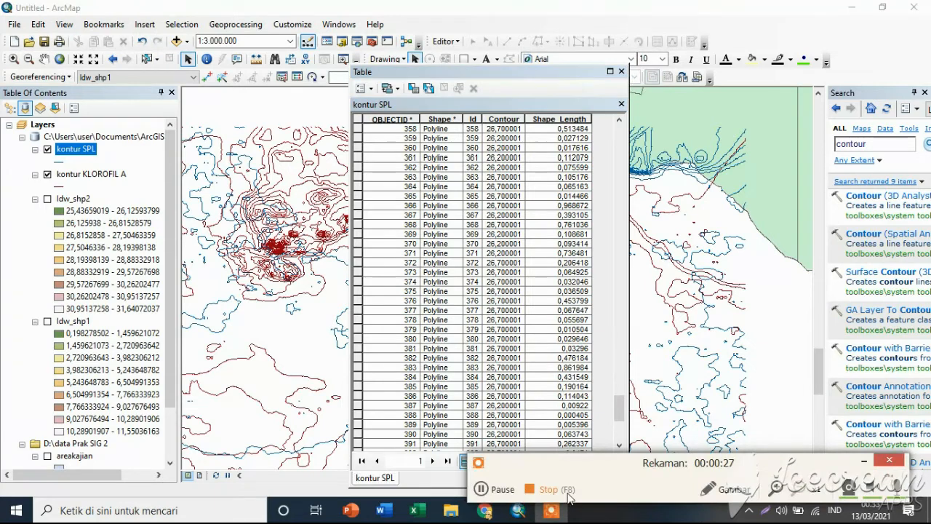
left_click(492, 492)
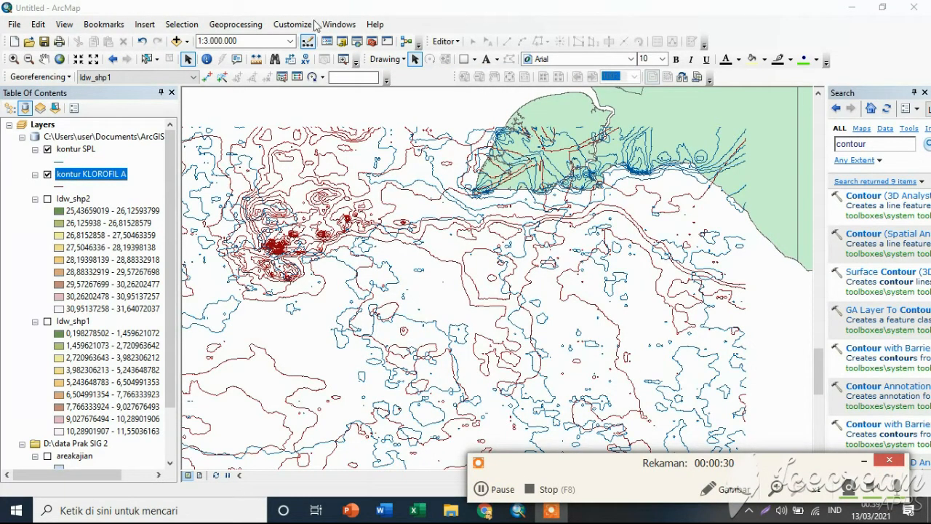
Open the Intersect geoprocessing tool.
left_click(248, 22)
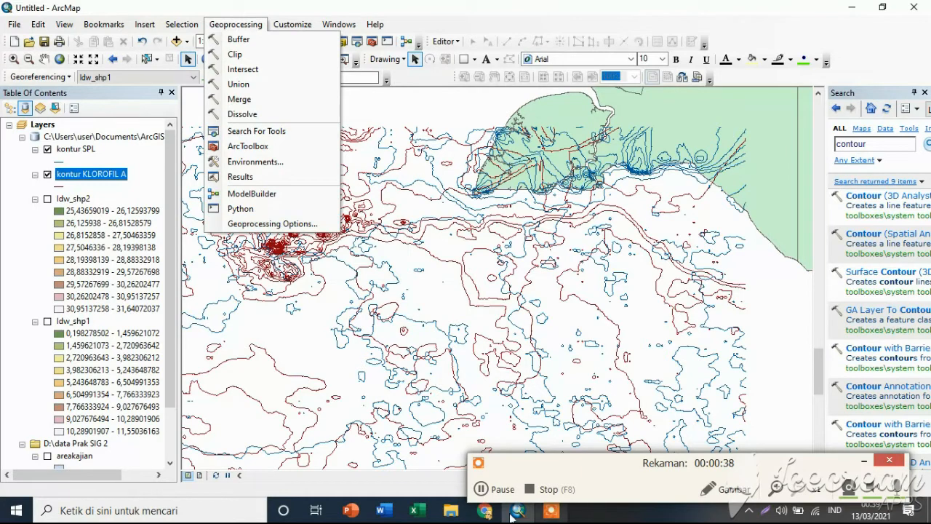
left_click(483, 489)
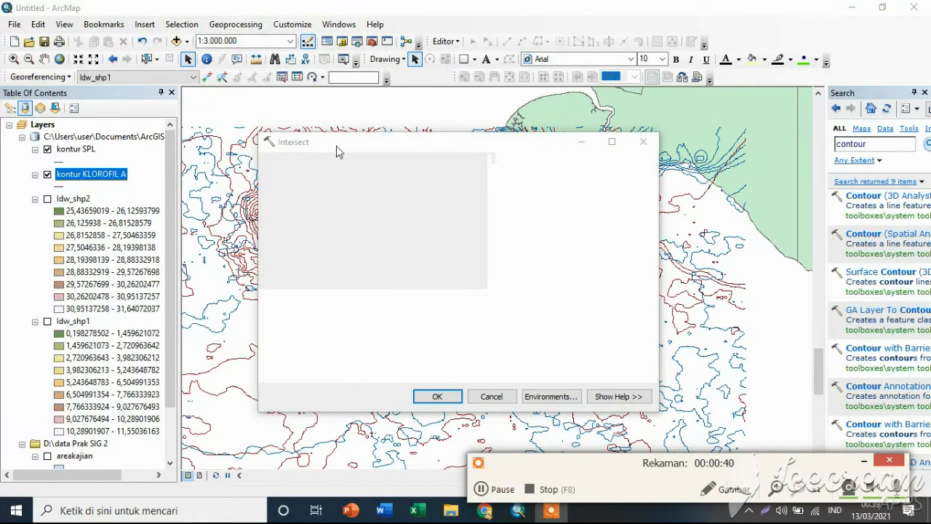
left_click(482, 492)
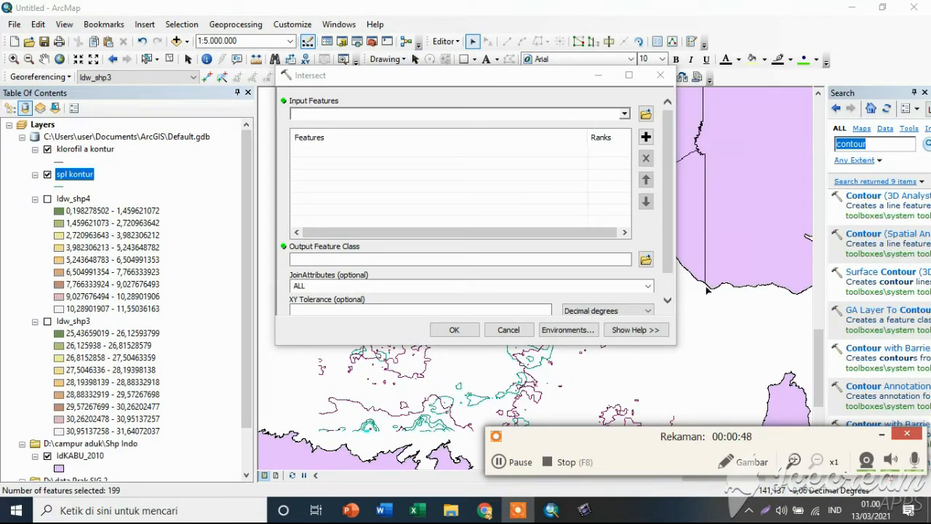
left_click(503, 463)
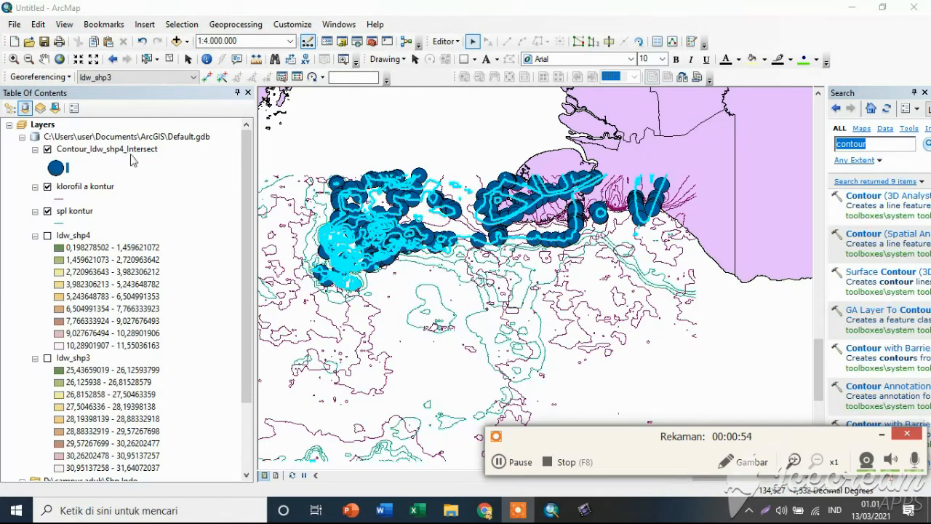
Hide the spl kontur and klorofil a kontur layers, and set the Contour_Idw_shp4_Intersect point symbol size to 12.
left_click(48, 211)
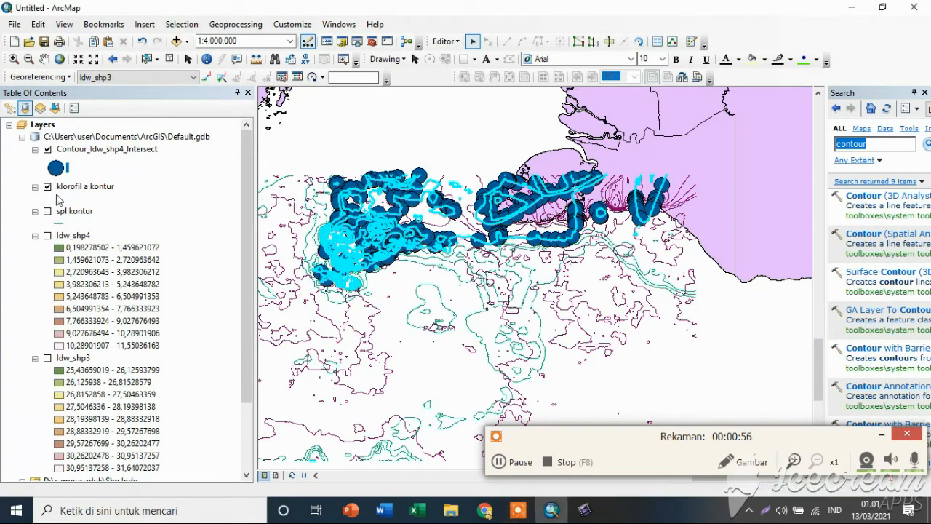
left_click(48, 187)
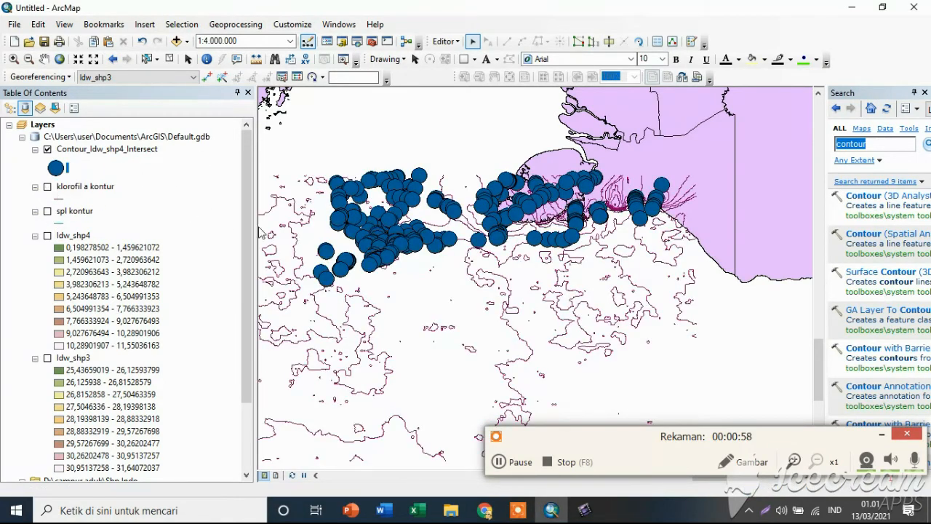
left_click(56, 169)
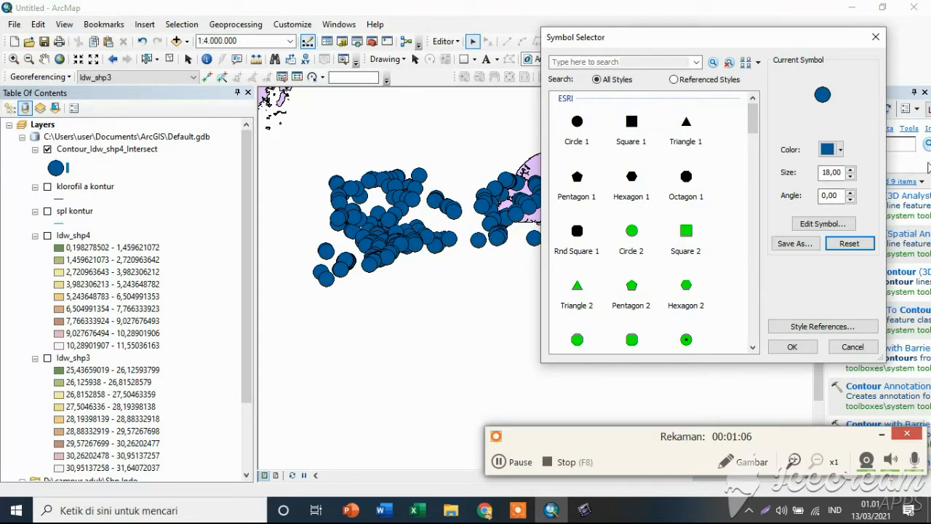
left_click(849, 177)
left_click(850, 177)
left_click(850, 177)
left_click(850, 178)
left_click(850, 177)
left_click(850, 178)
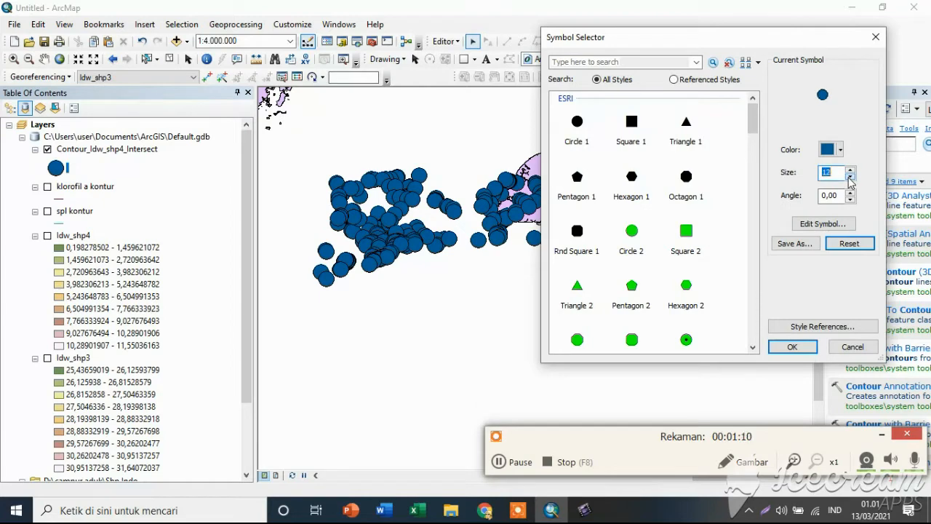
left_click(779, 350)
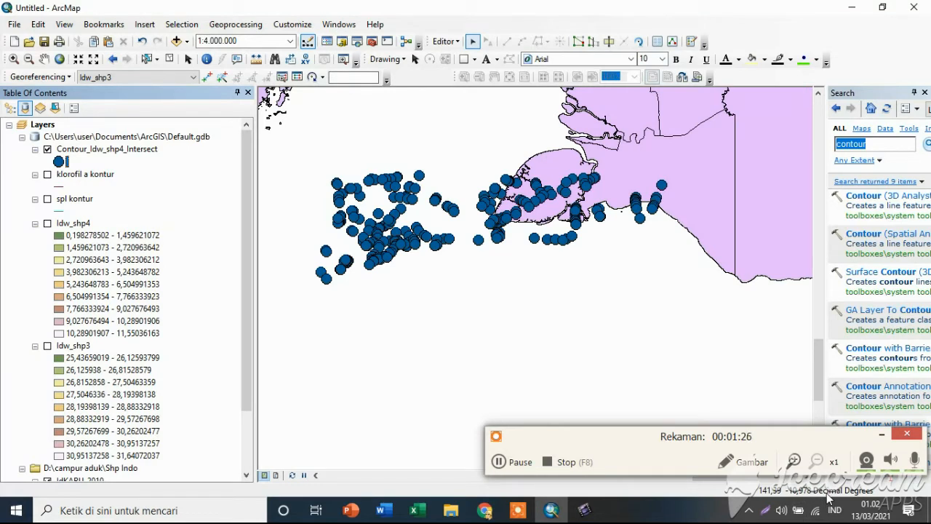
left_click(500, 461)
left_click(501, 463)
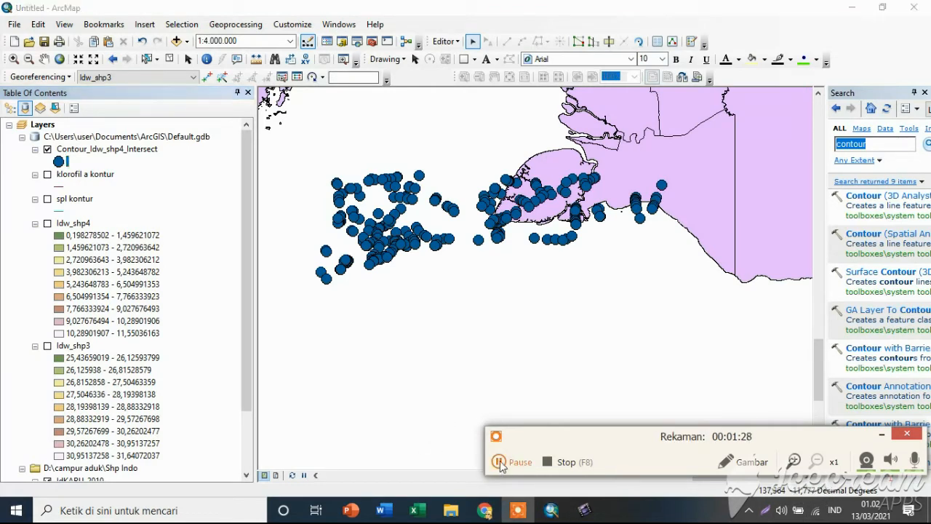